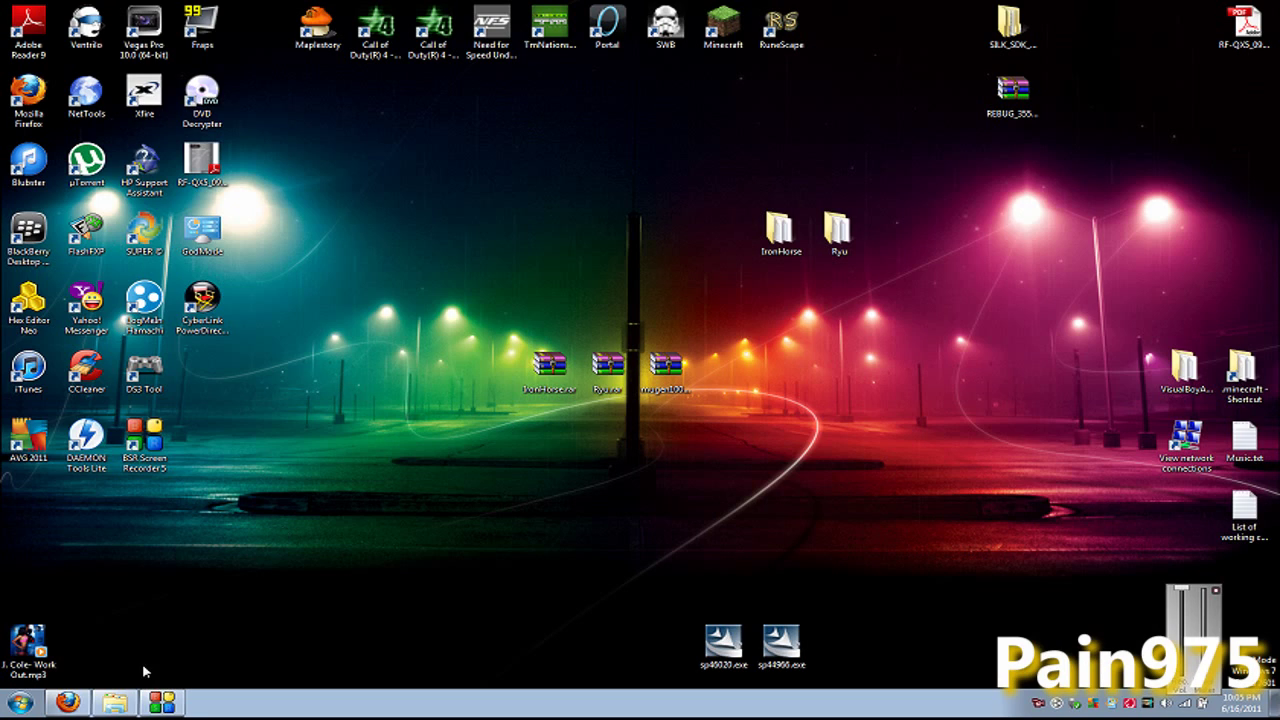
Step: Switch to Firefox, examine the M.U.G.E.N 1.0 download section on the Elecbyte page, and minimize the browser
click(68, 703)
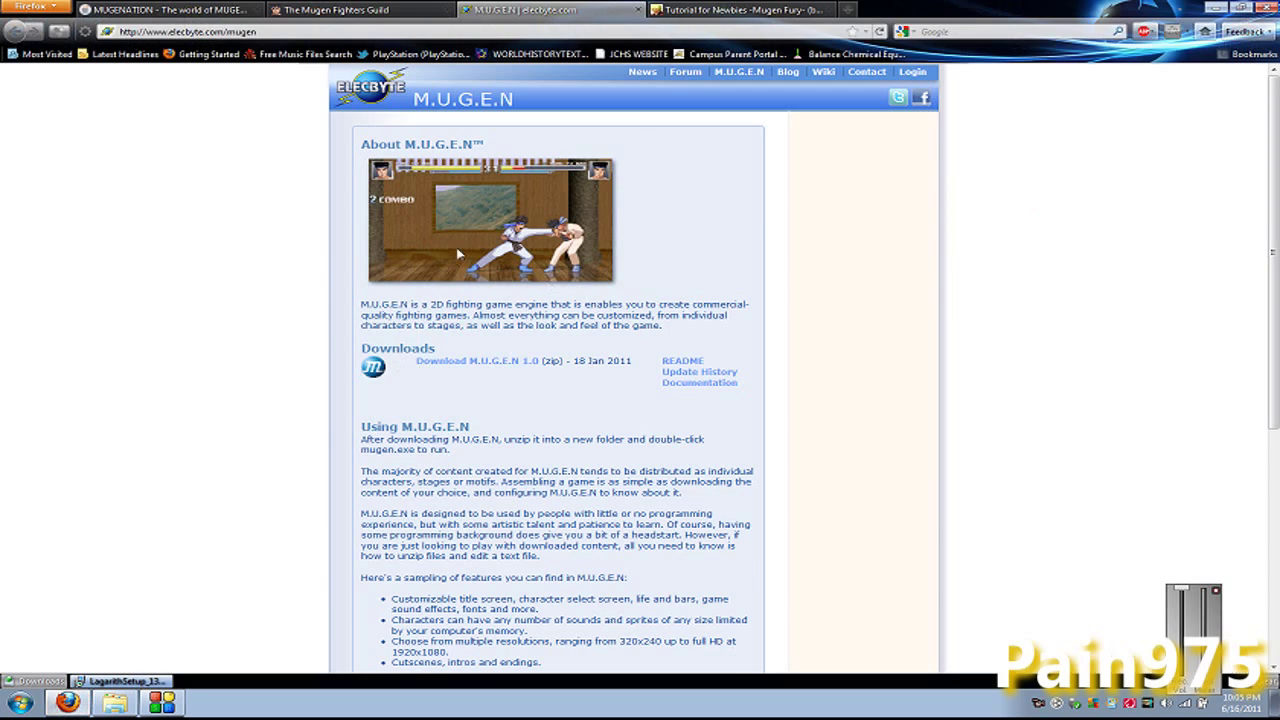
drag(418, 366, 565, 362)
click(797, 332)
scroll(794, 300, down, 2)
scroll(781, 335, up, 2)
click(1210, 6)
Step: Go to the Games folder on the LONGINO HDD (F:) drive, inspect the mugen100.zip archive, and close it
click(116, 702)
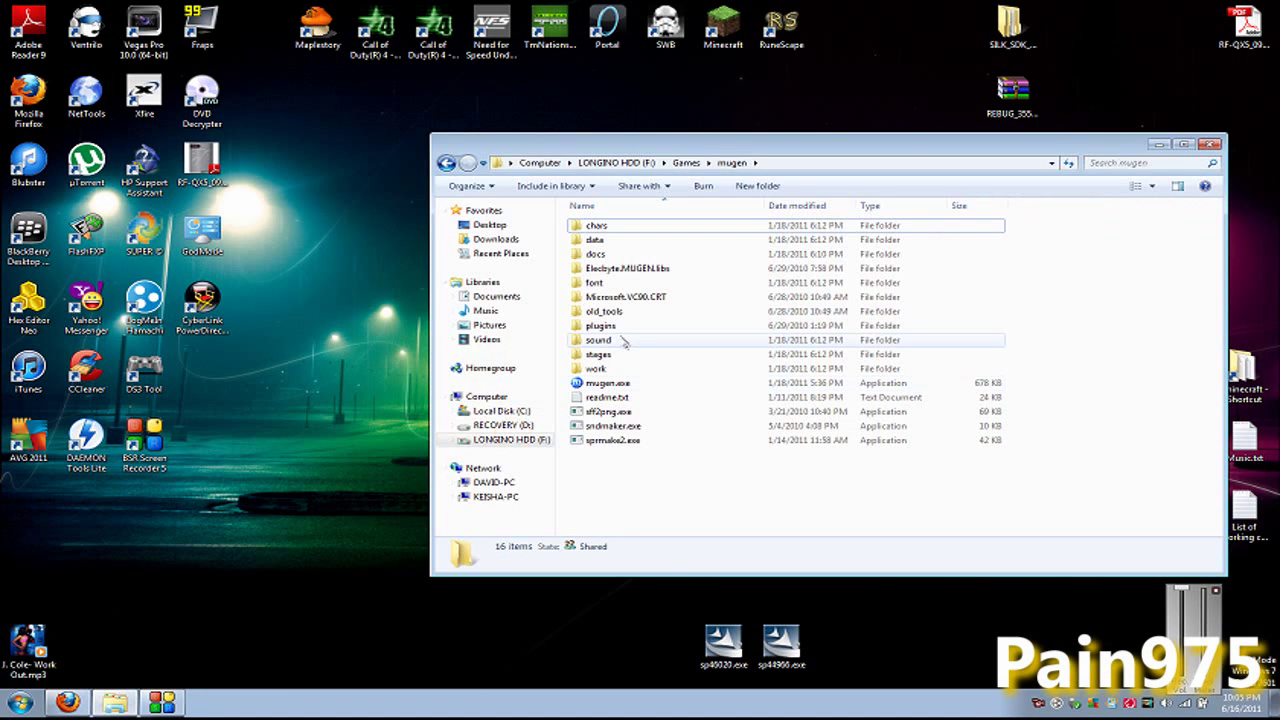
click(686, 162)
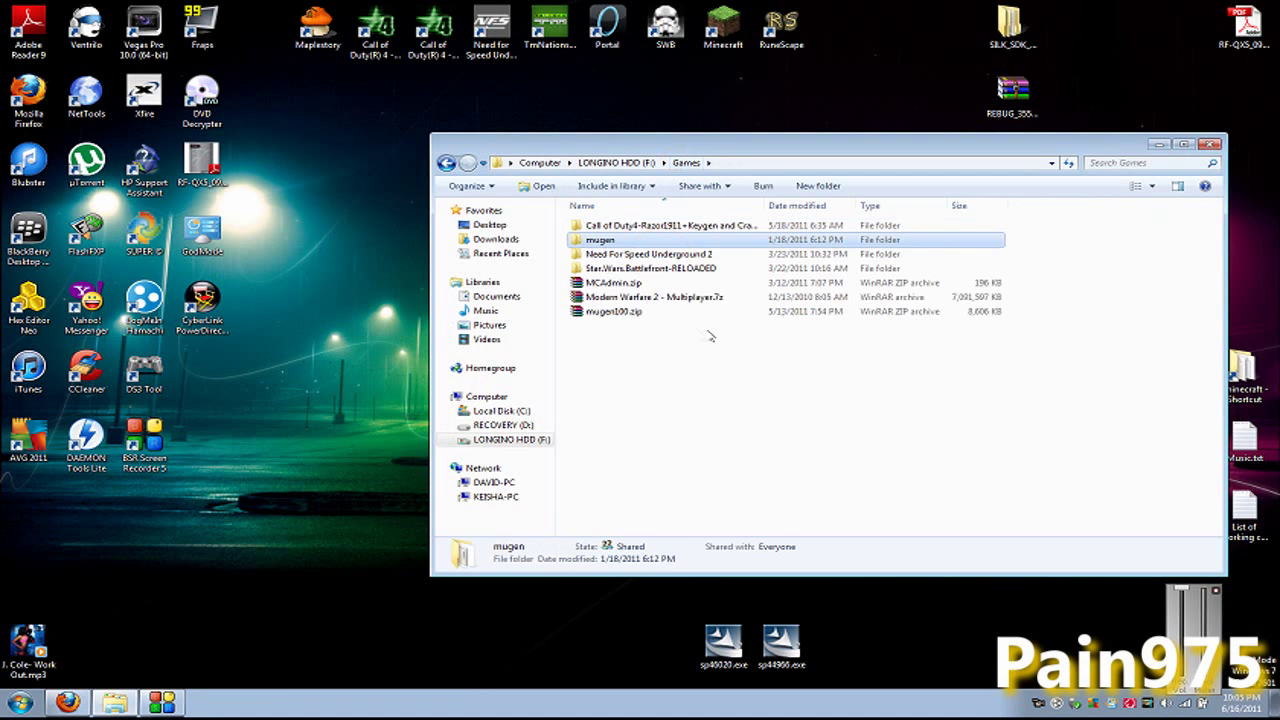
double_click(607, 311)
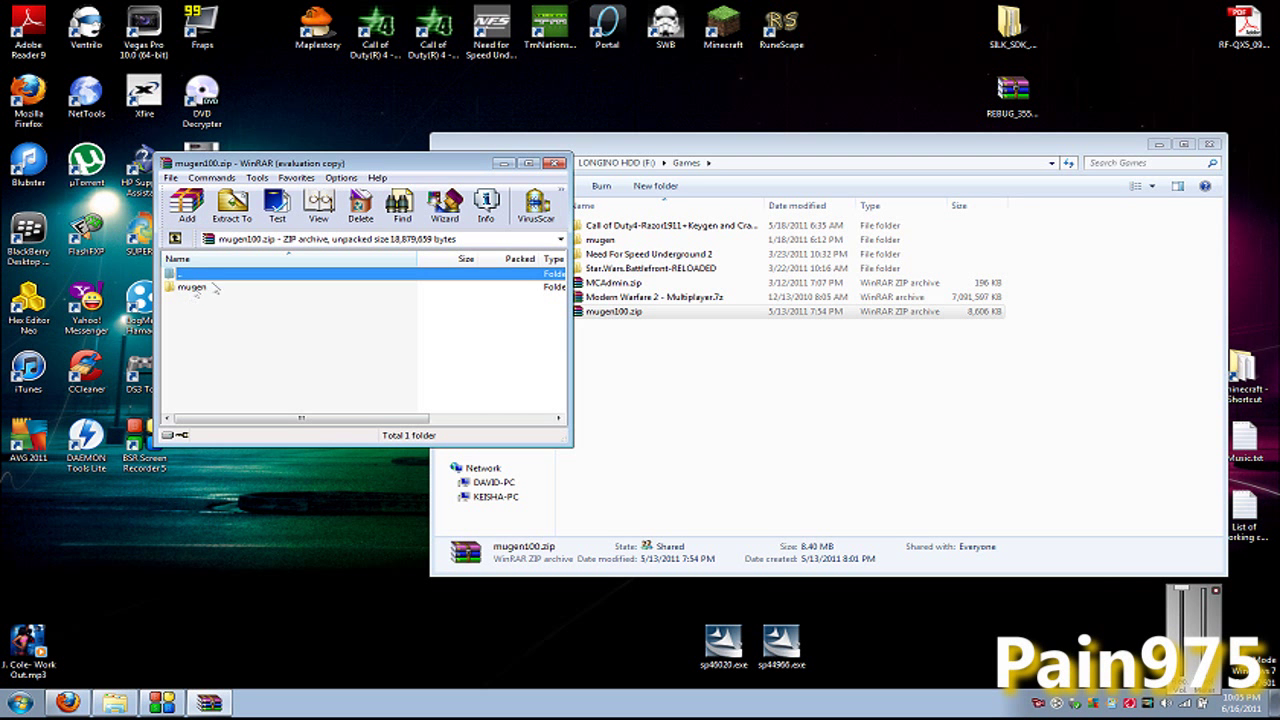
click(468, 250)
click(556, 163)
Step: Open the extracted mugen folder, launch mugen.exe, and dismiss the game's welcome notice
double_click(620, 240)
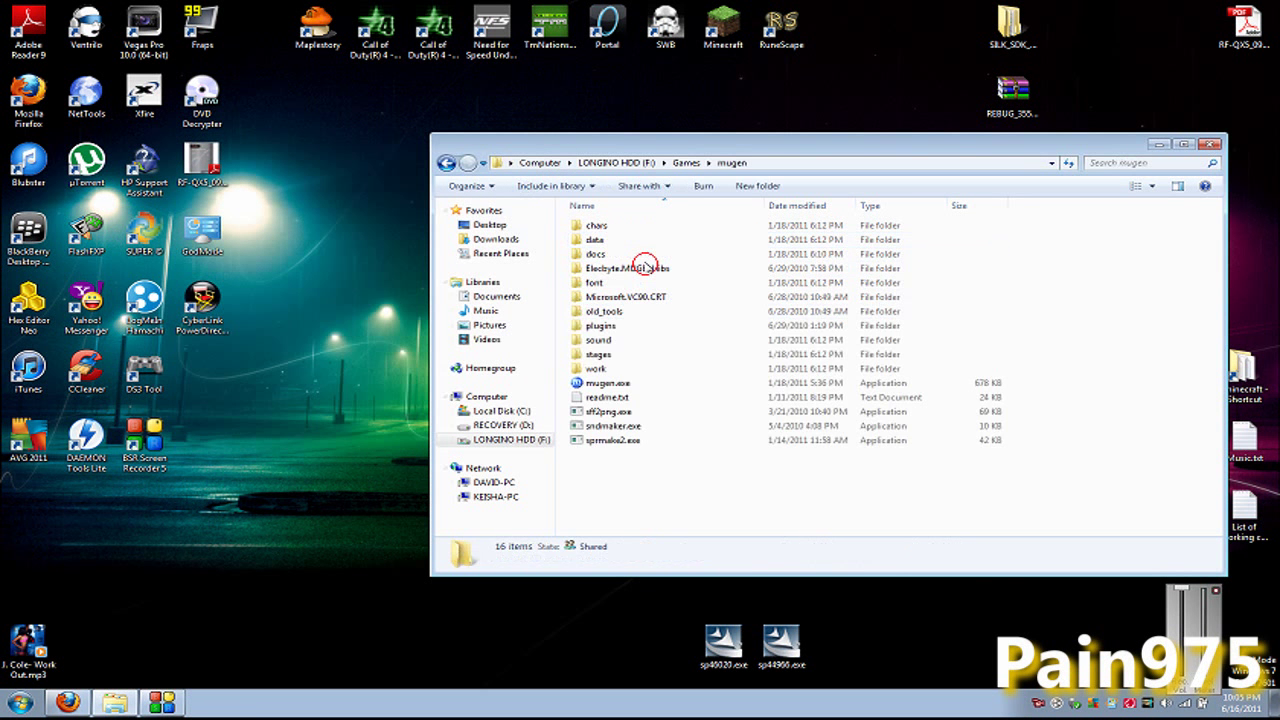
drag(621, 147, 650, 31)
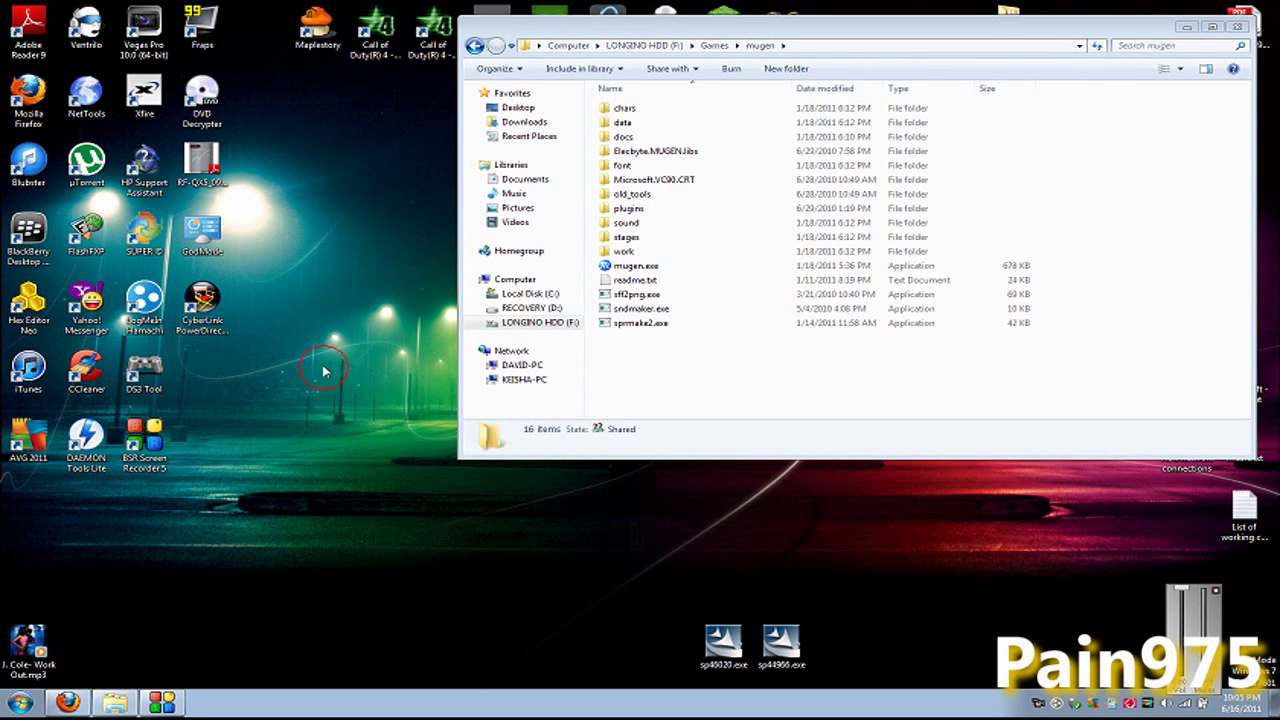
click(632, 268)
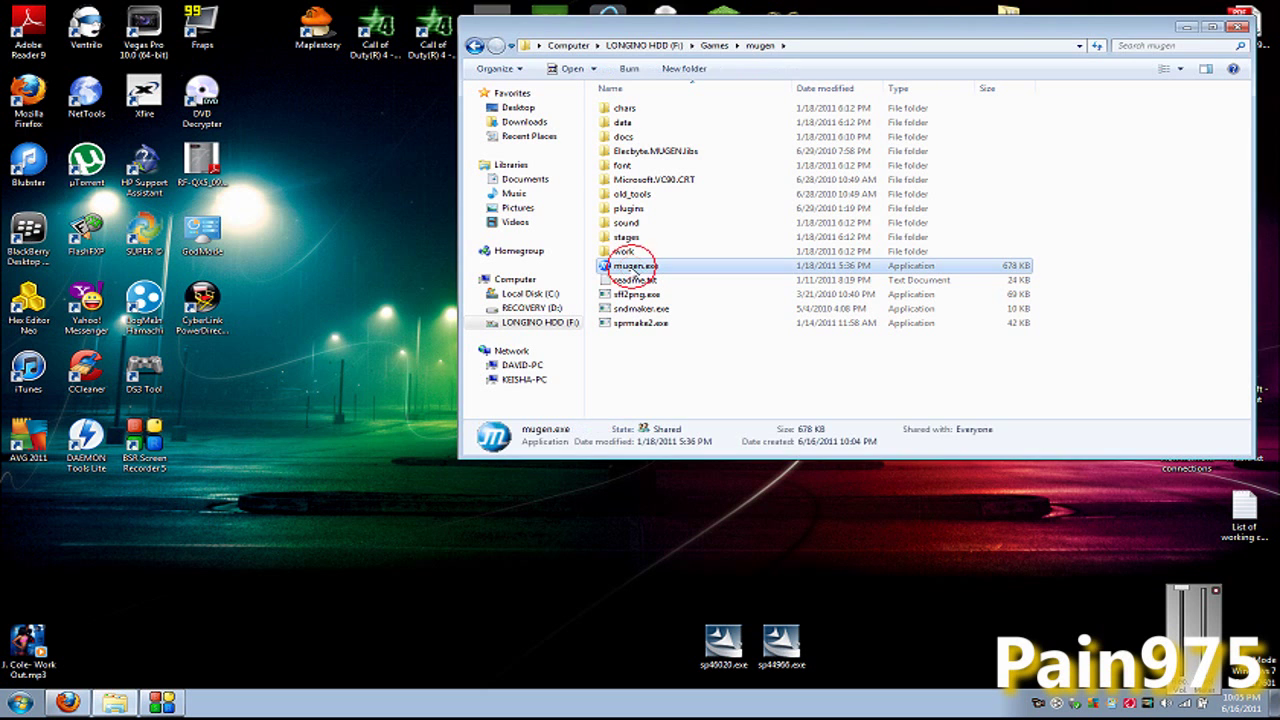
double_click(629, 268)
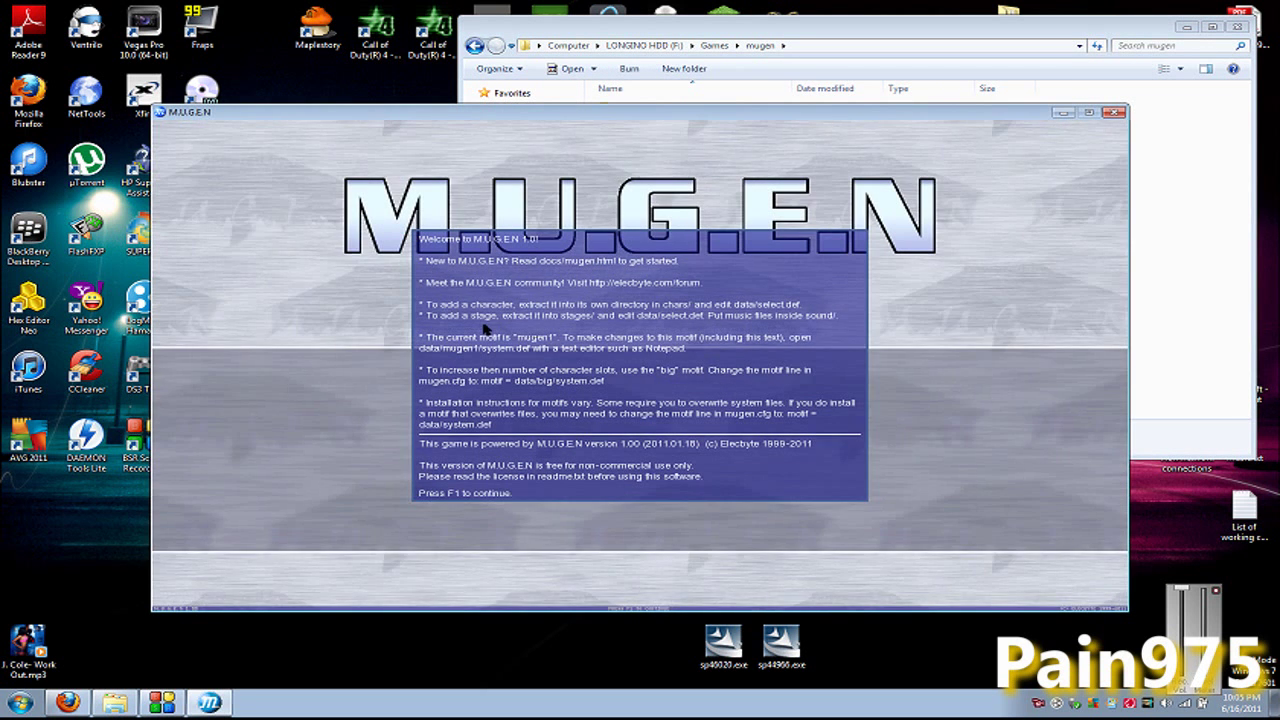
key(F1)
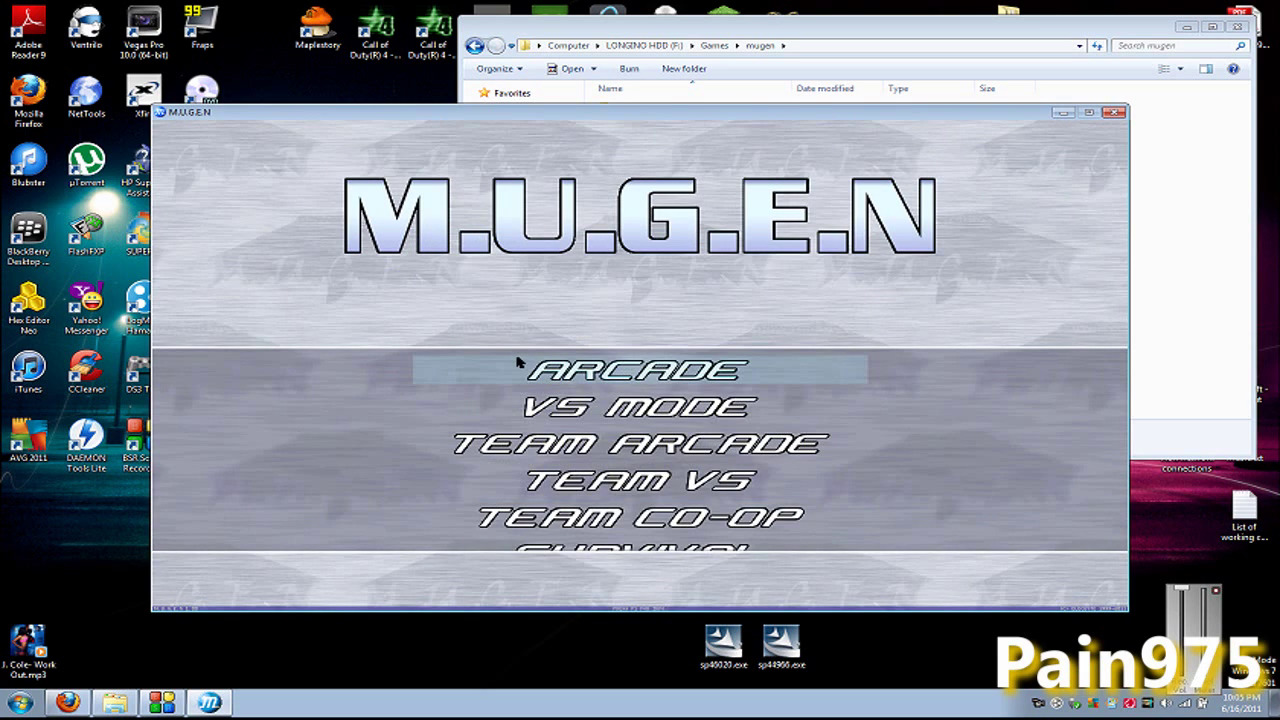
Step: Start an Arcade match as Kung Fu Man, skip the intro story, and try some jumps and attacks
key(Return)
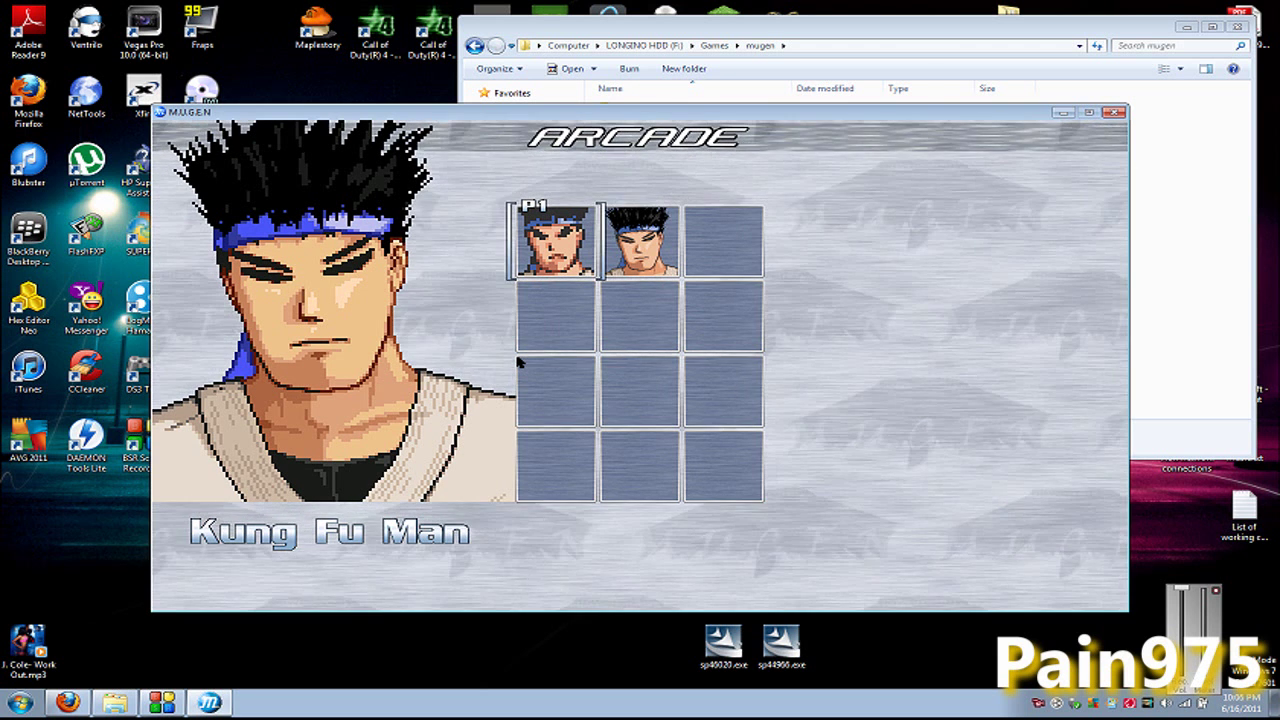
key(Return)
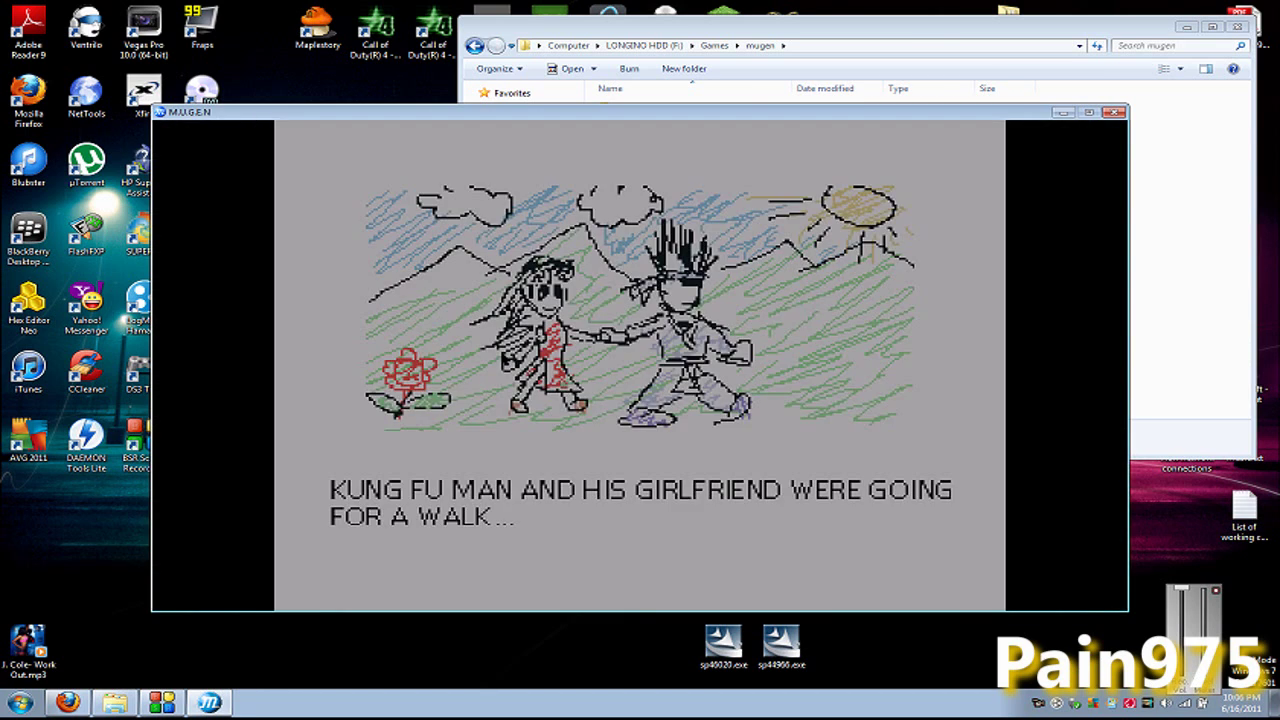
key(Return)
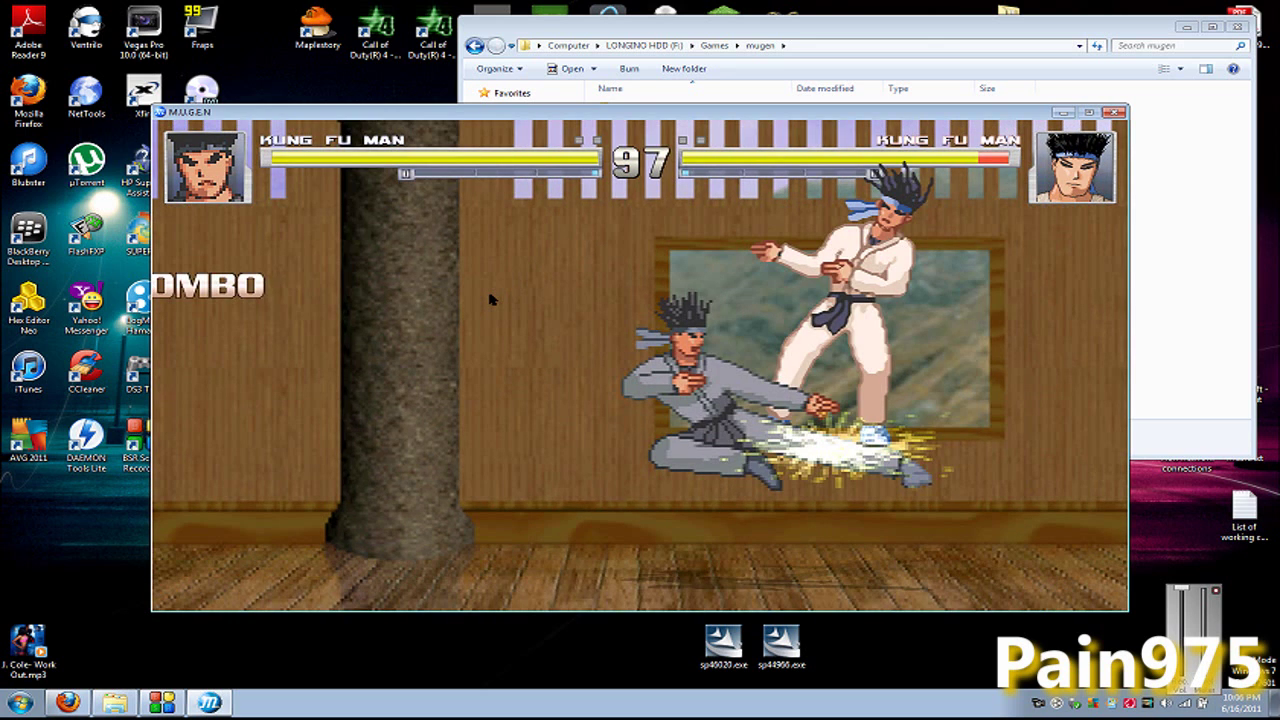
key(Up)
key(x)
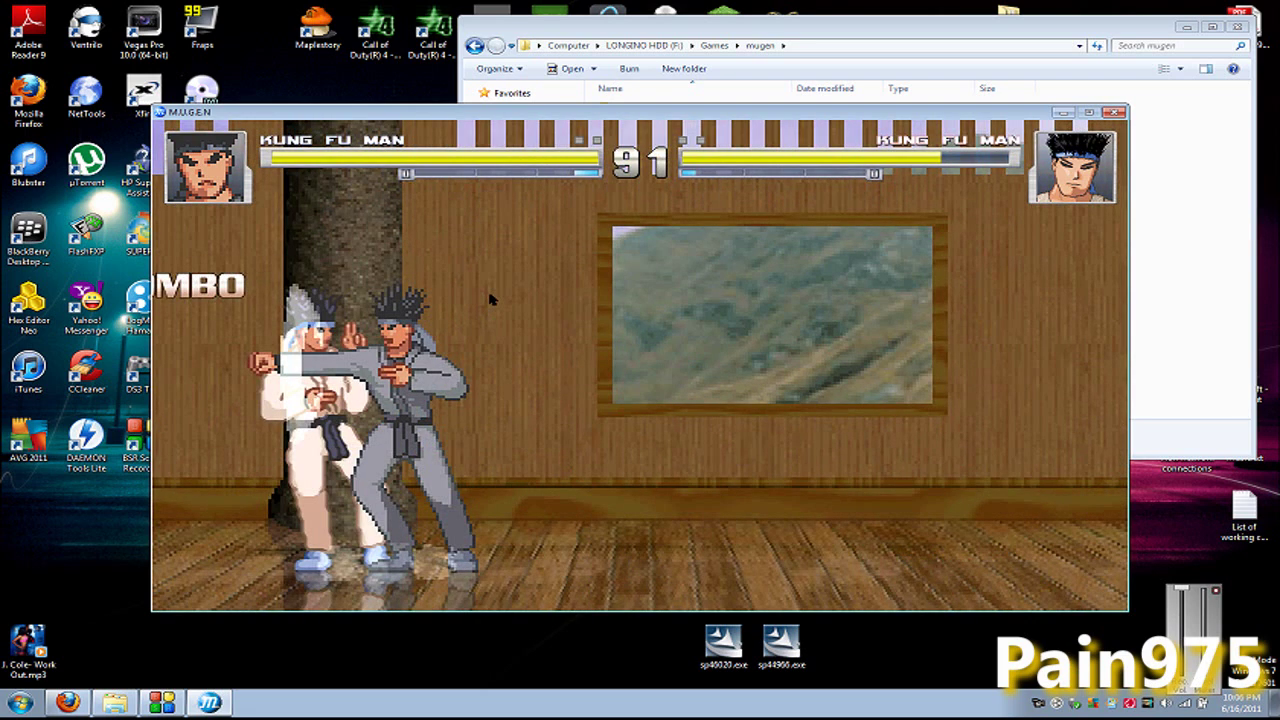
key(Up)
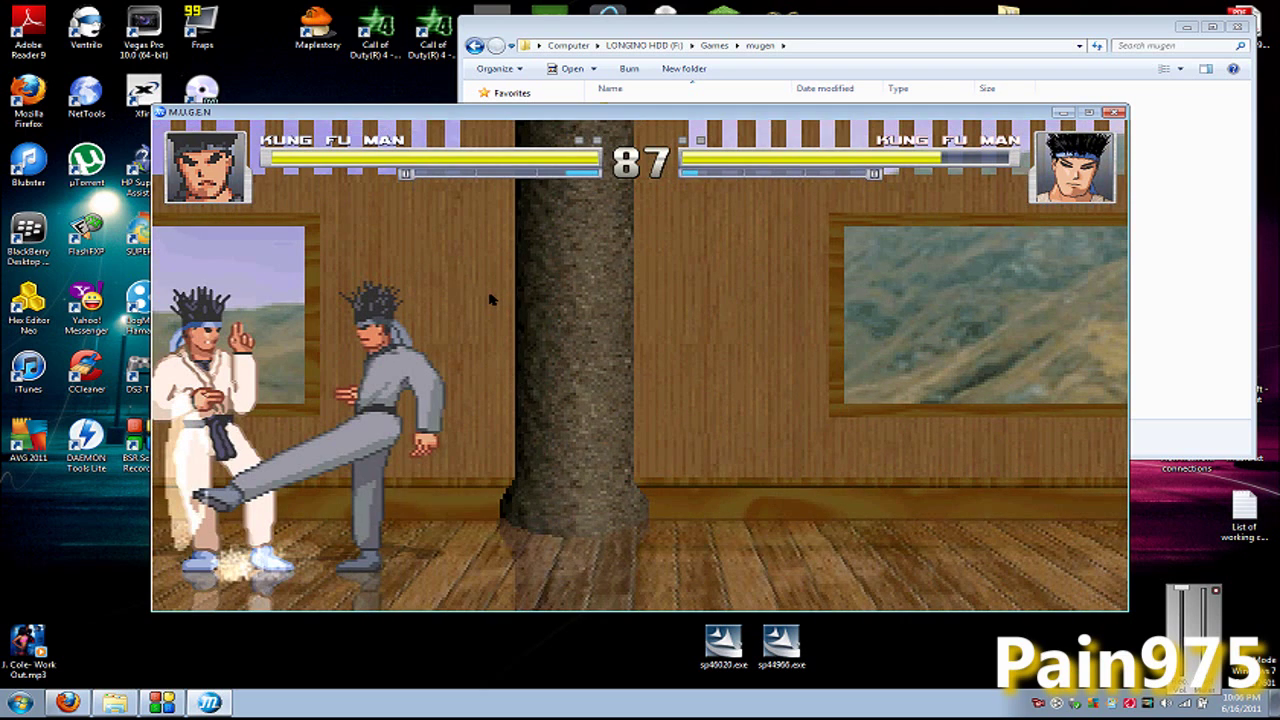
Step: Leave the match for the title screen and exit M.U.G.E.N
key(Escape)
key(Down)
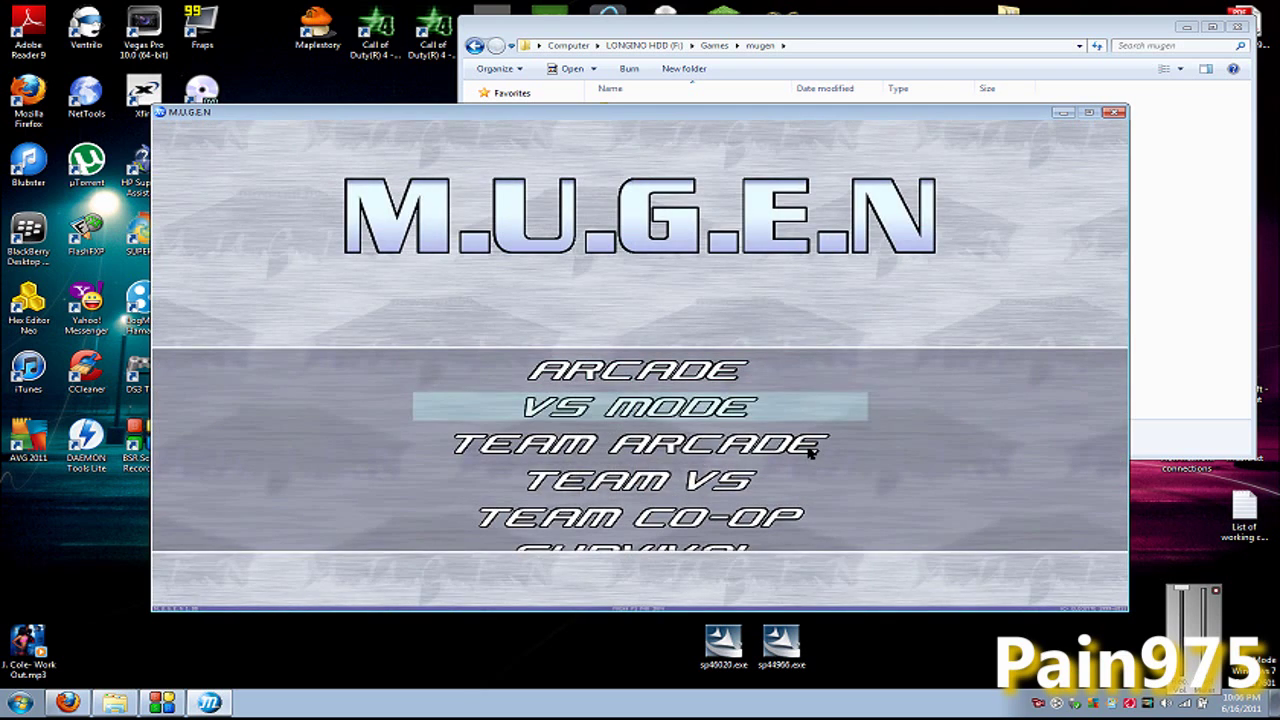
key(Down)
key(Down)
key(Down)
key(Down)
key(Down)
key(Down)
key(Down)
key(Down)
key(Down)
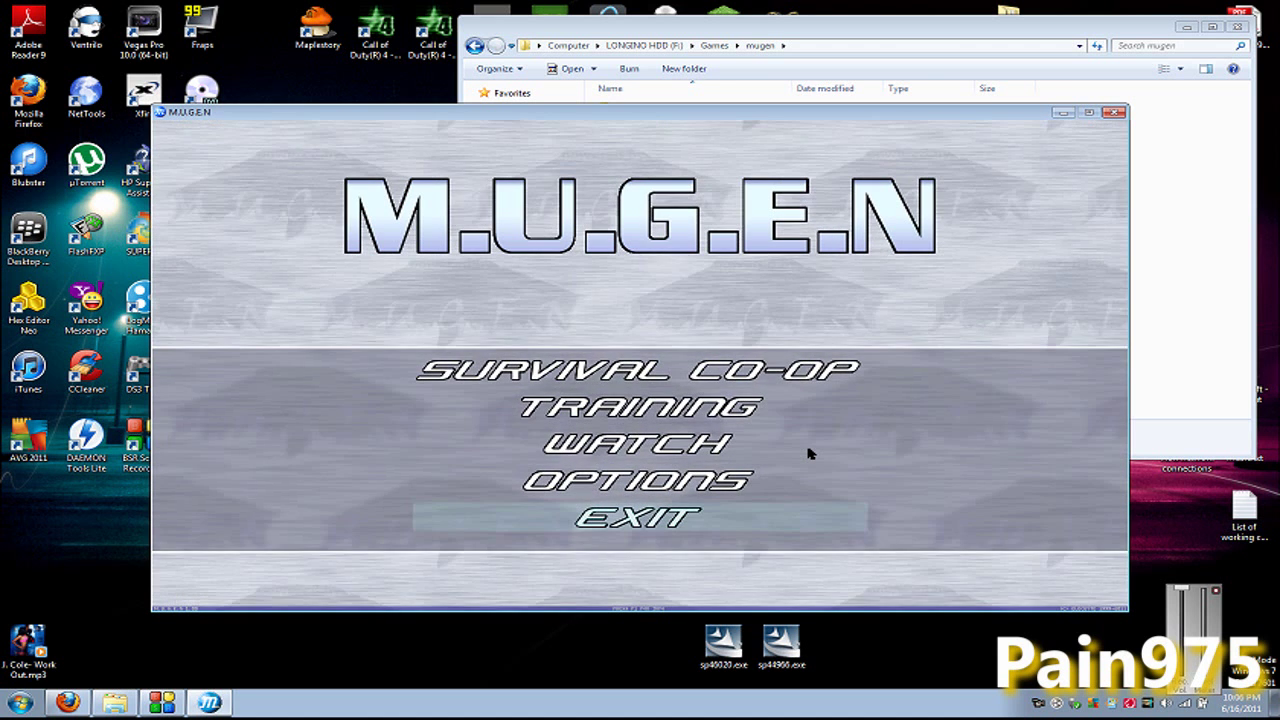
key(Return)
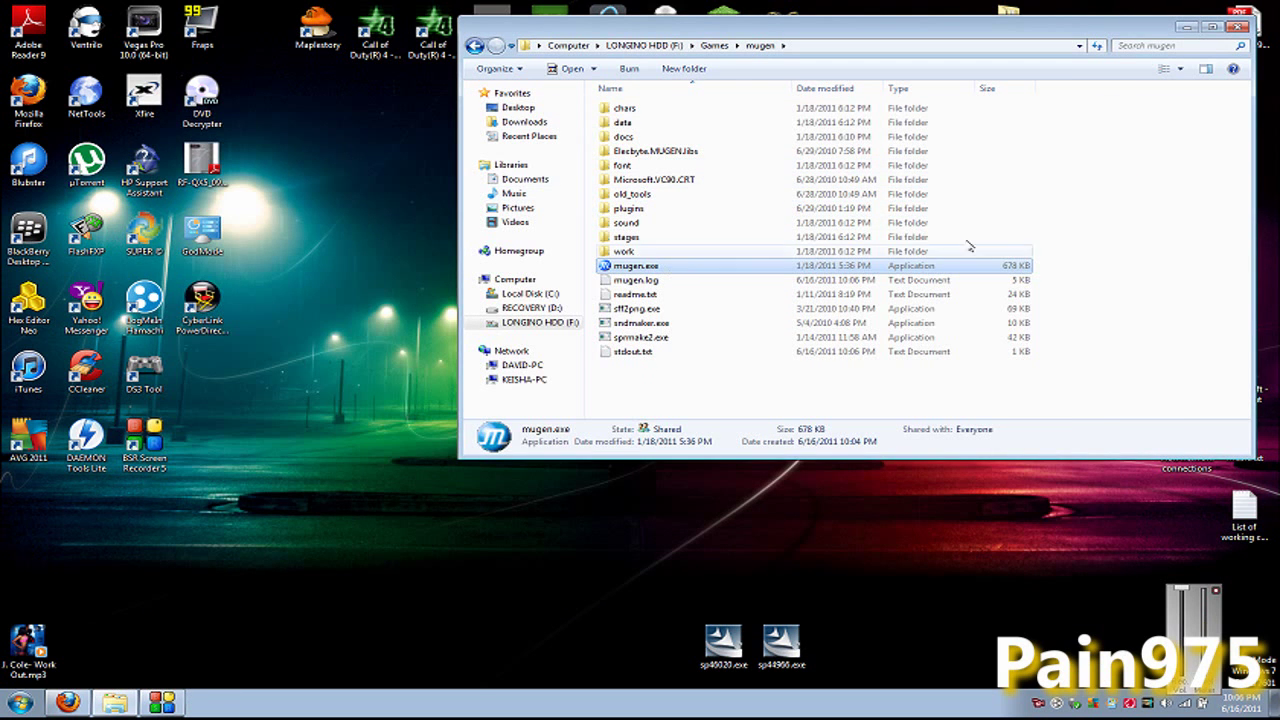
Step: Minimize the mugen folder window, switch to Firefox, and open PotS' Mugen site from The Mugen Fighters Guild page
click(1086, 206)
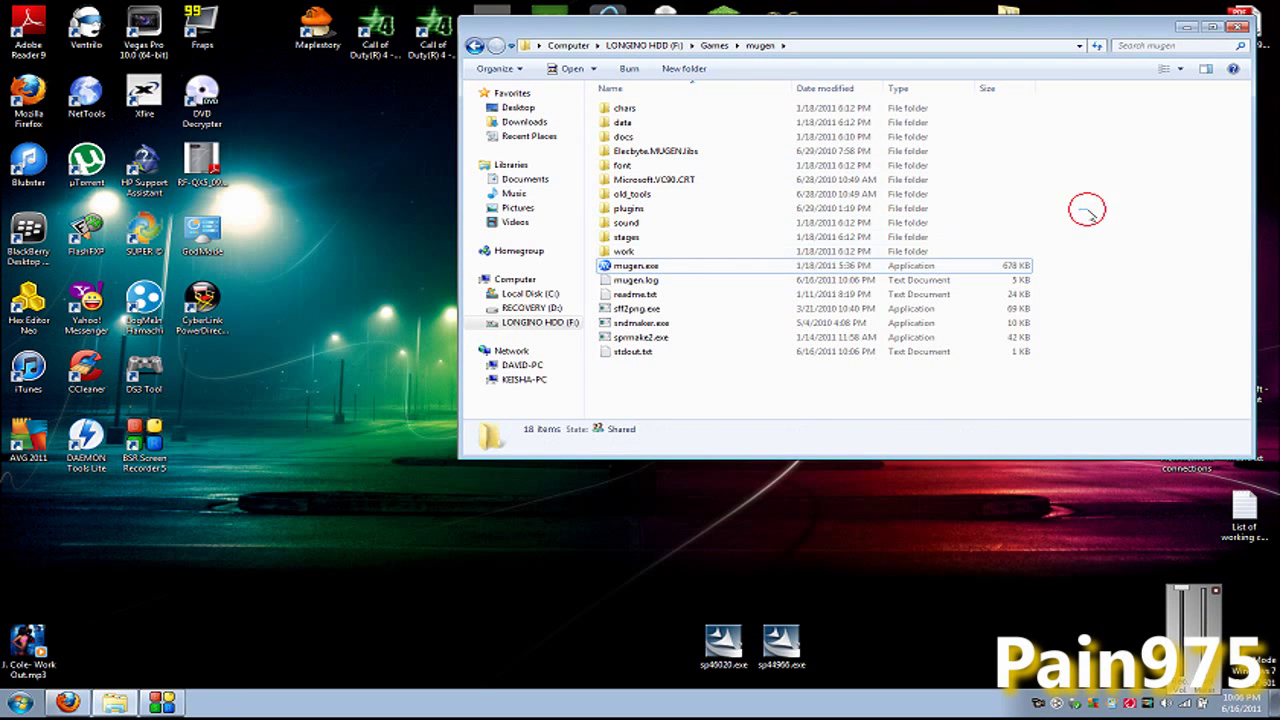
click(1183, 27)
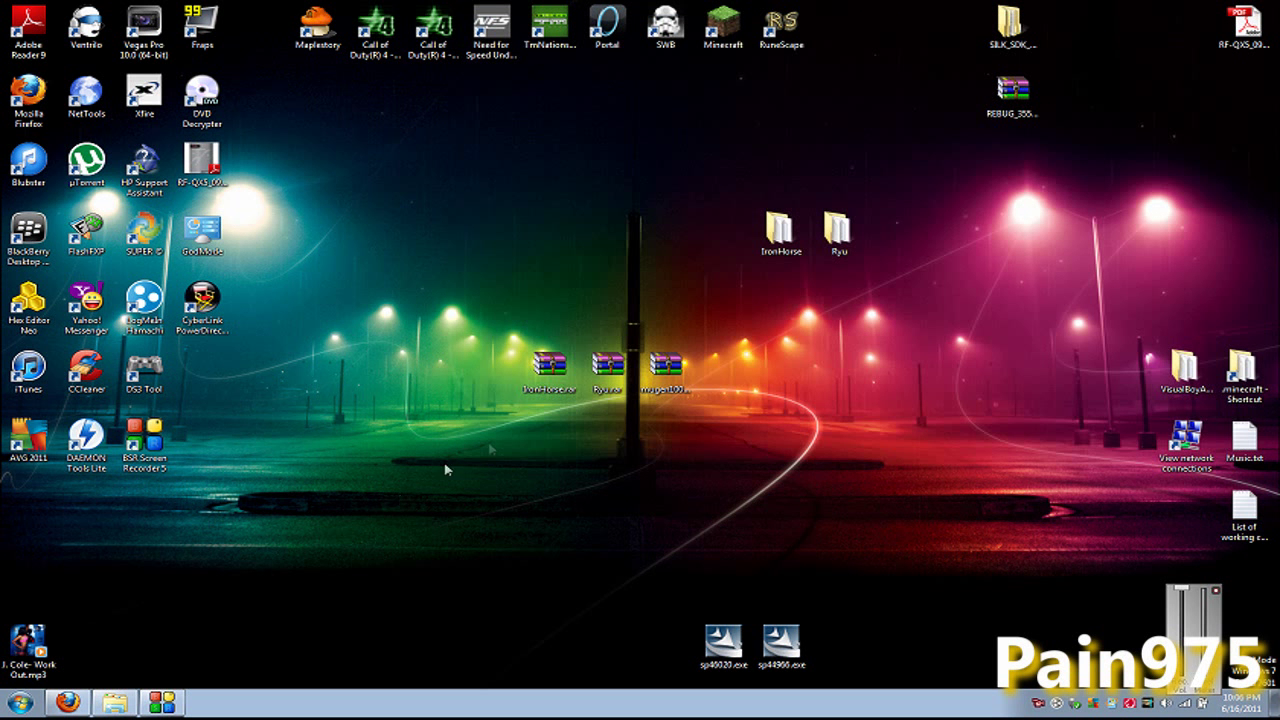
click(62, 704)
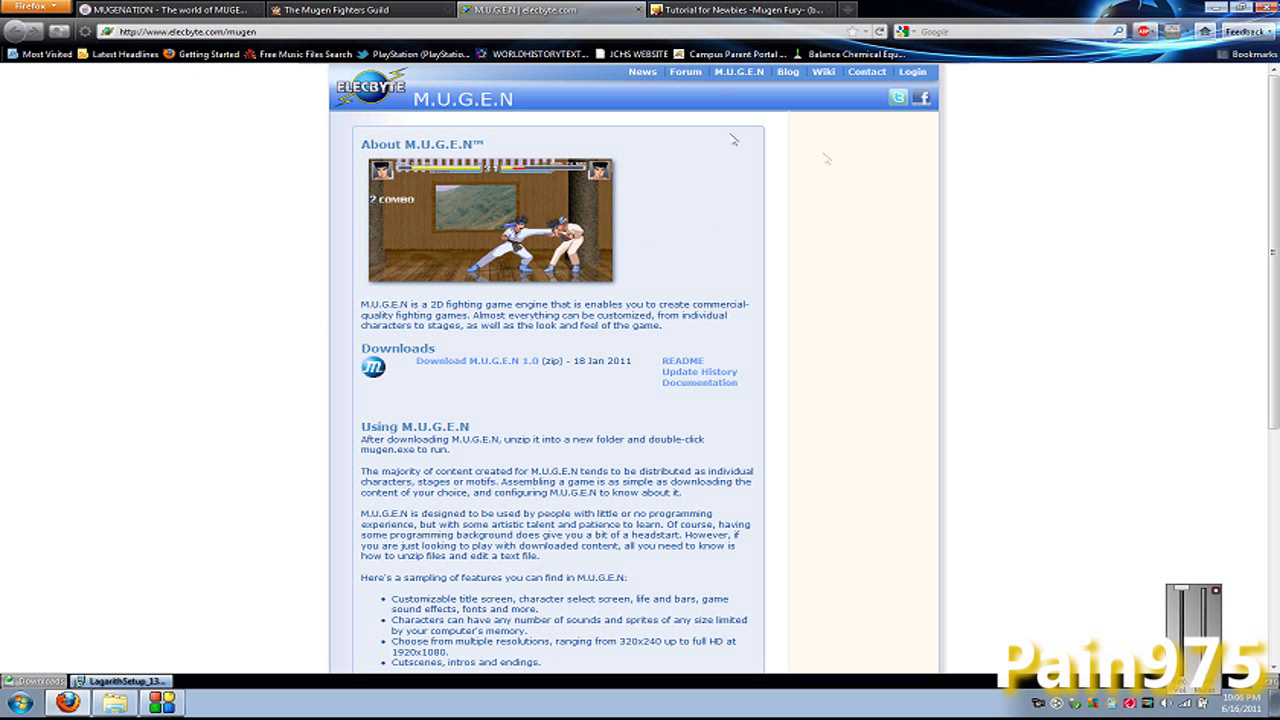
click(310, 24)
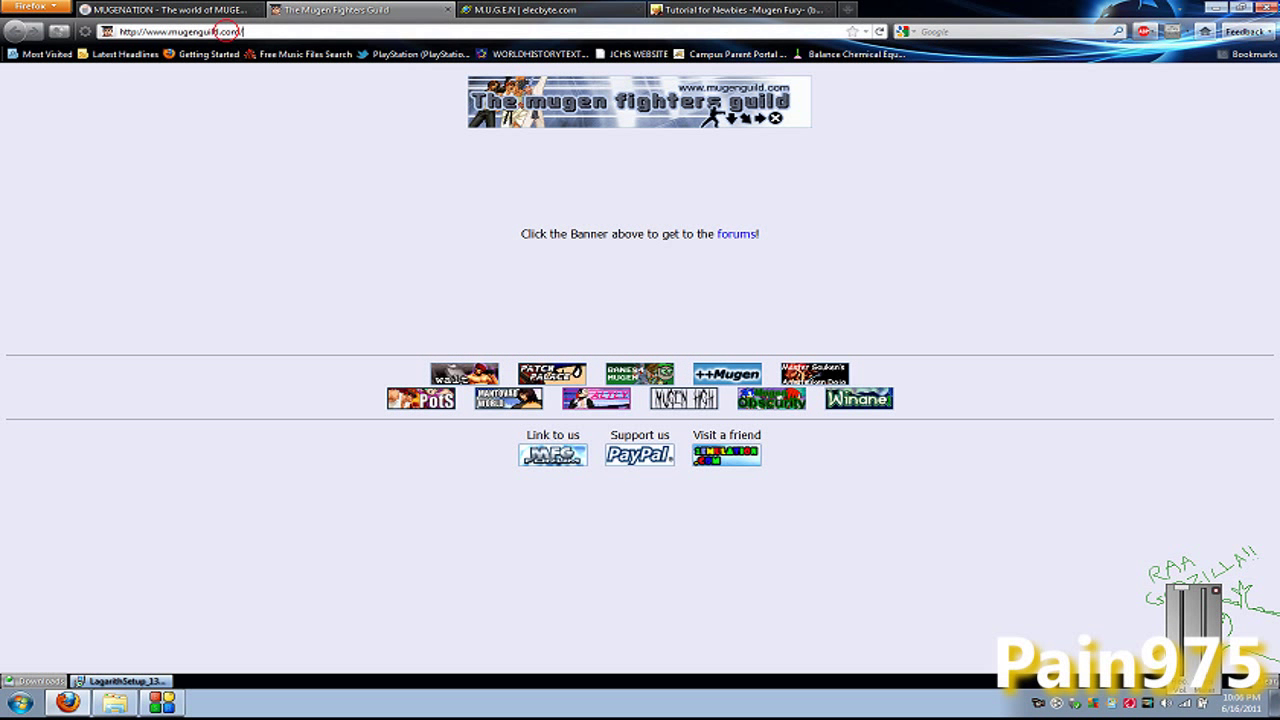
click(150, 31)
click(136, 158)
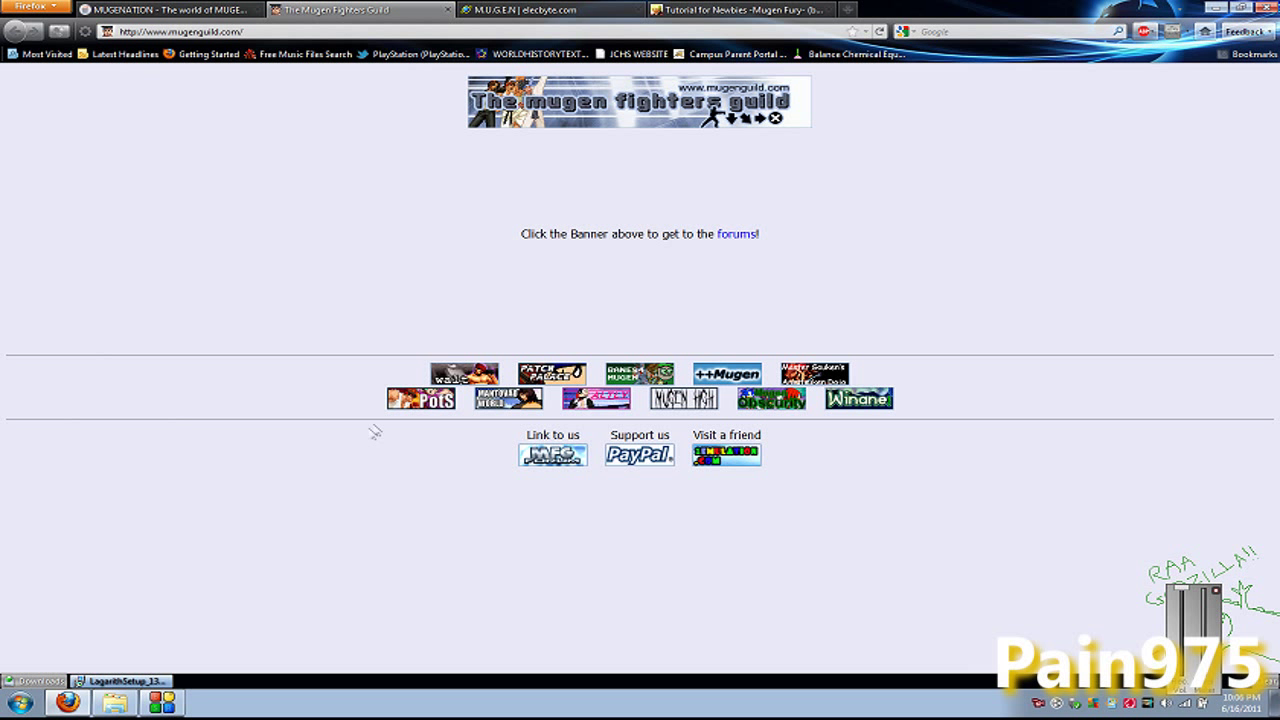
mouse_move(396, 410)
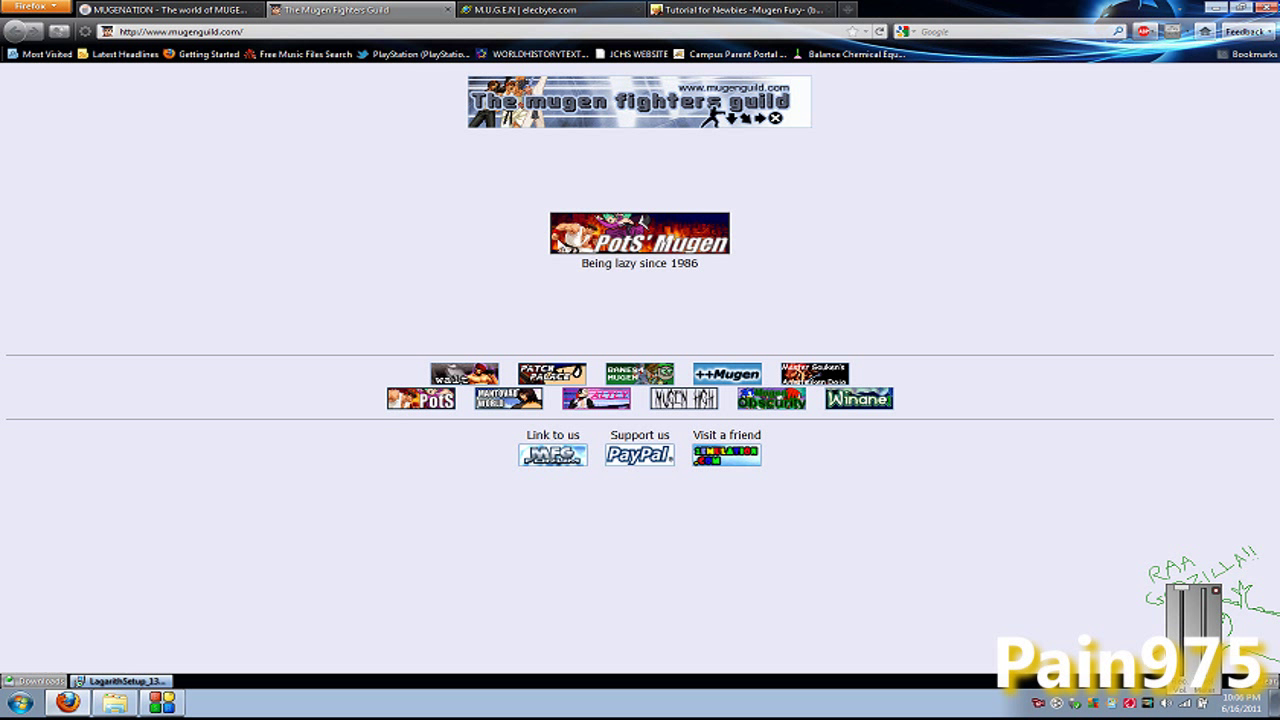
click(410, 400)
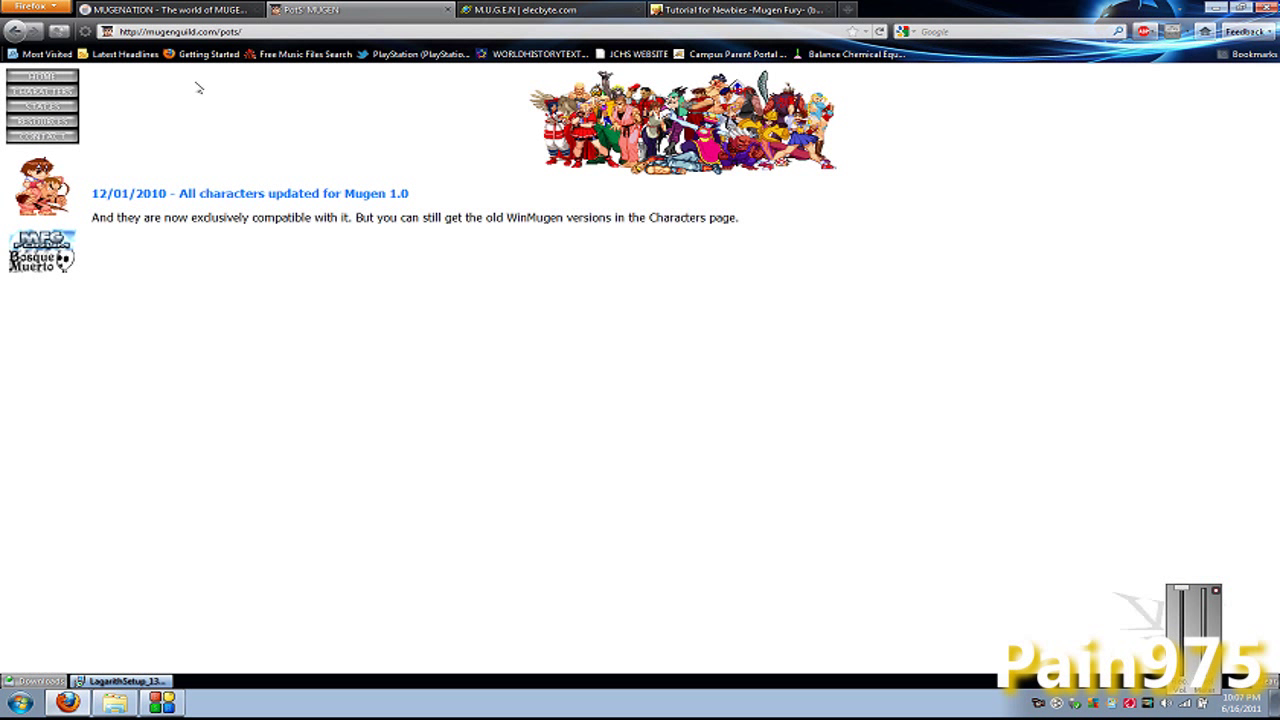
Step: Examine the PotS' Mugen site's address, open its Characters page, and read the note about Mugen 1.0 compatibility
drag(256, 32, 98, 46)
click(162, 88)
click(208, 31)
click(143, 160)
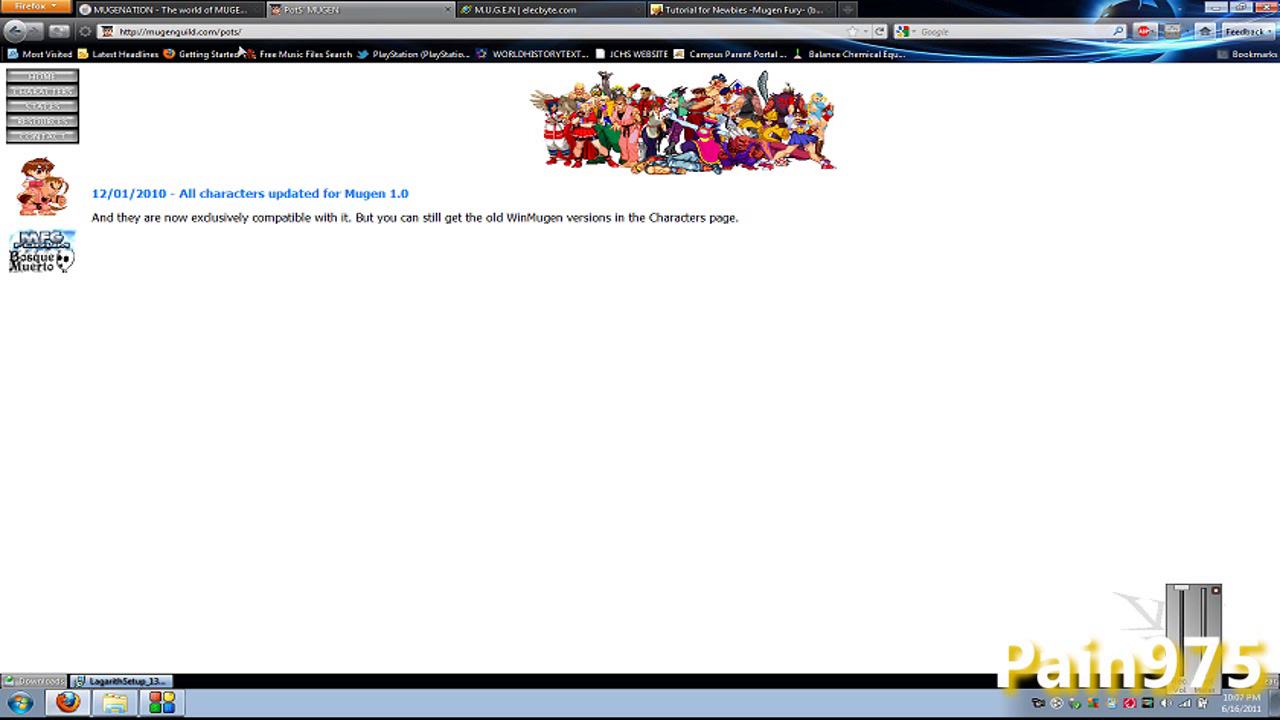
click(243, 166)
click(56, 90)
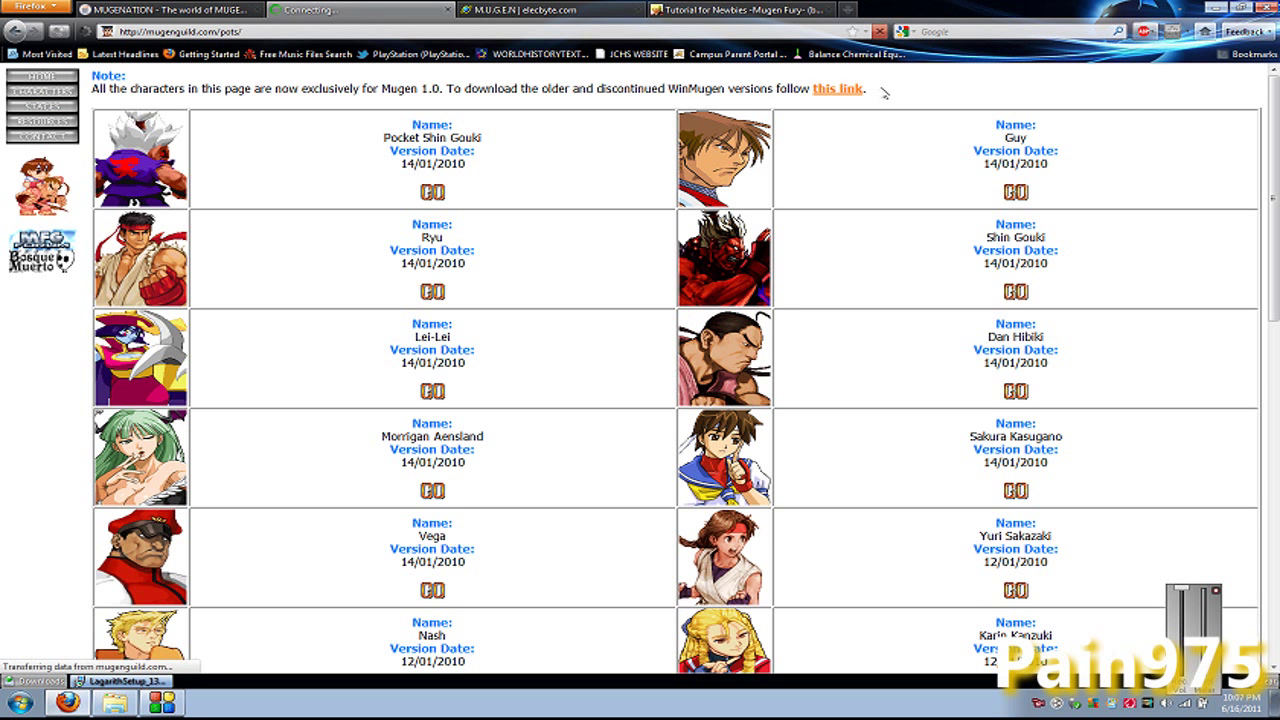
drag(772, 90, 92, 88)
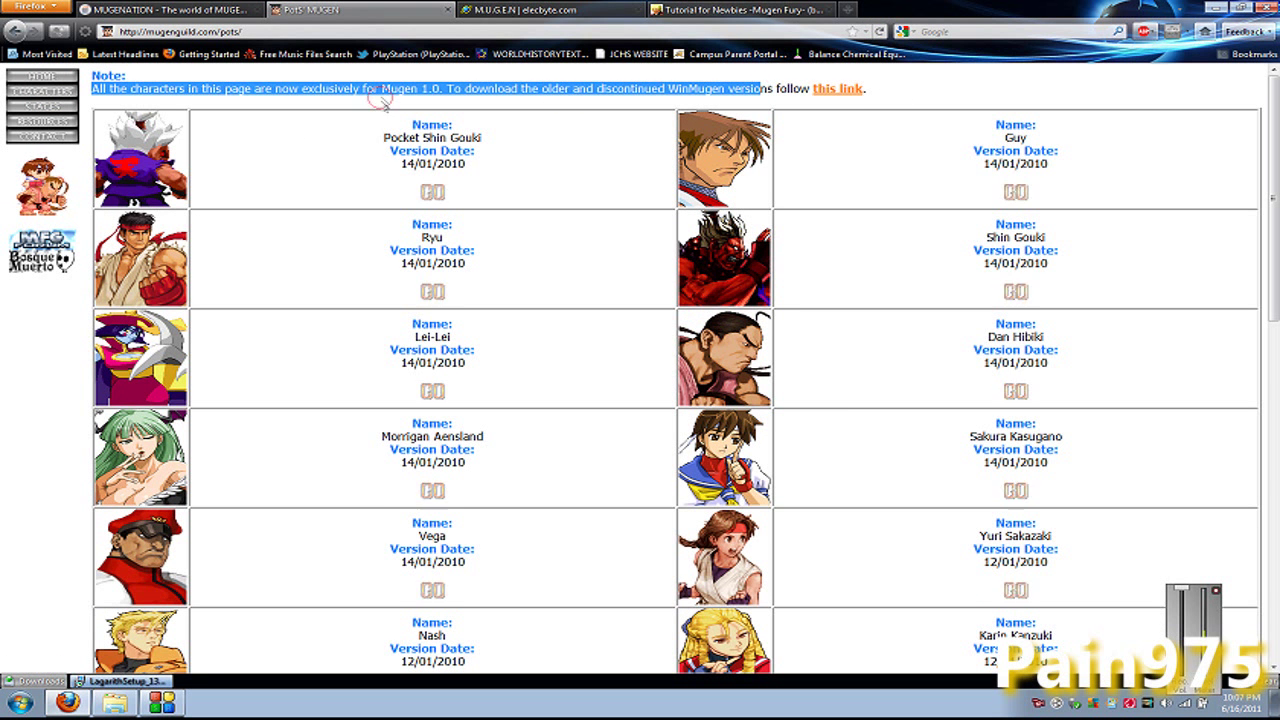
click(377, 103)
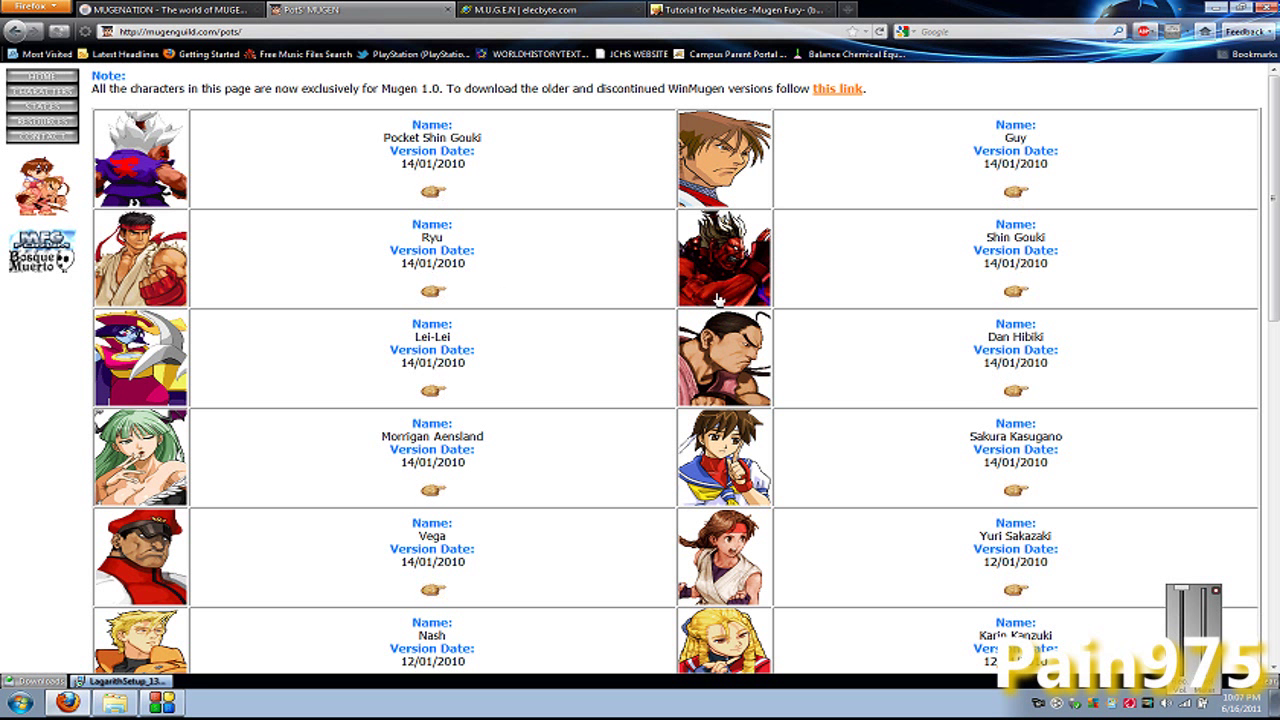
Step: Bring up the Ryu.rar download prompt, dismiss it, and minimize the browser
click(431, 291)
click(437, 338)
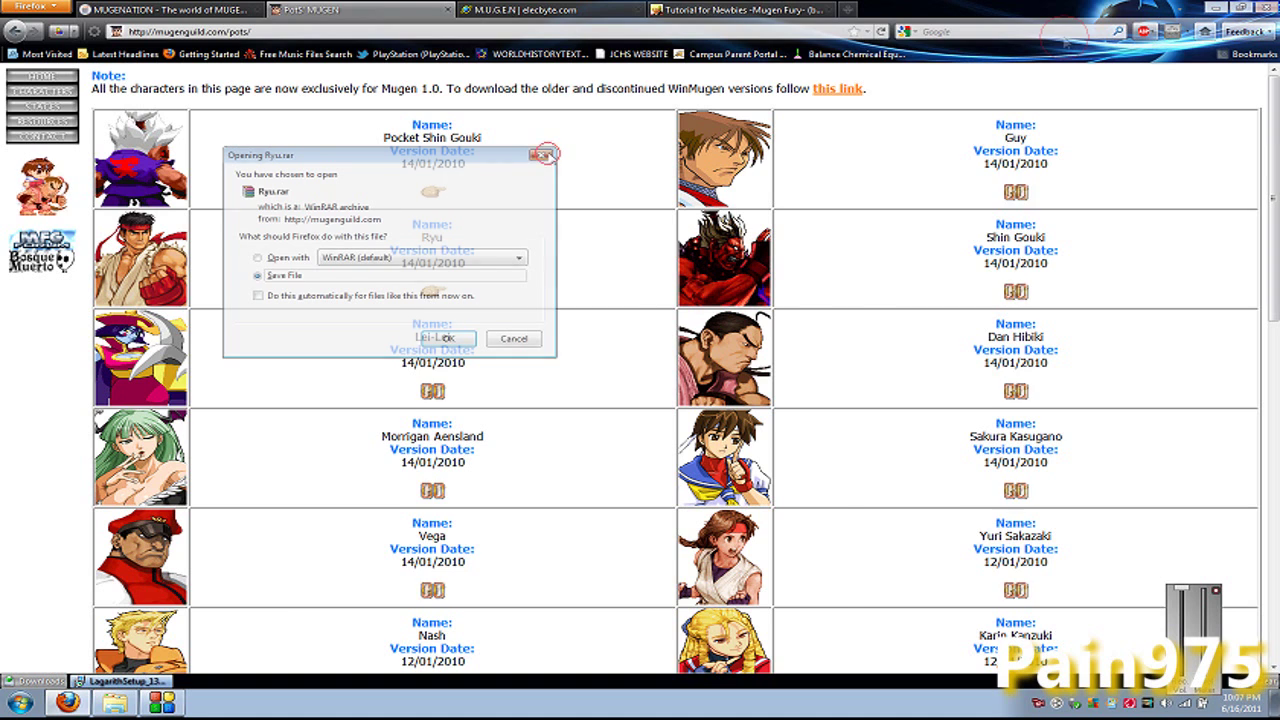
click(1210, 7)
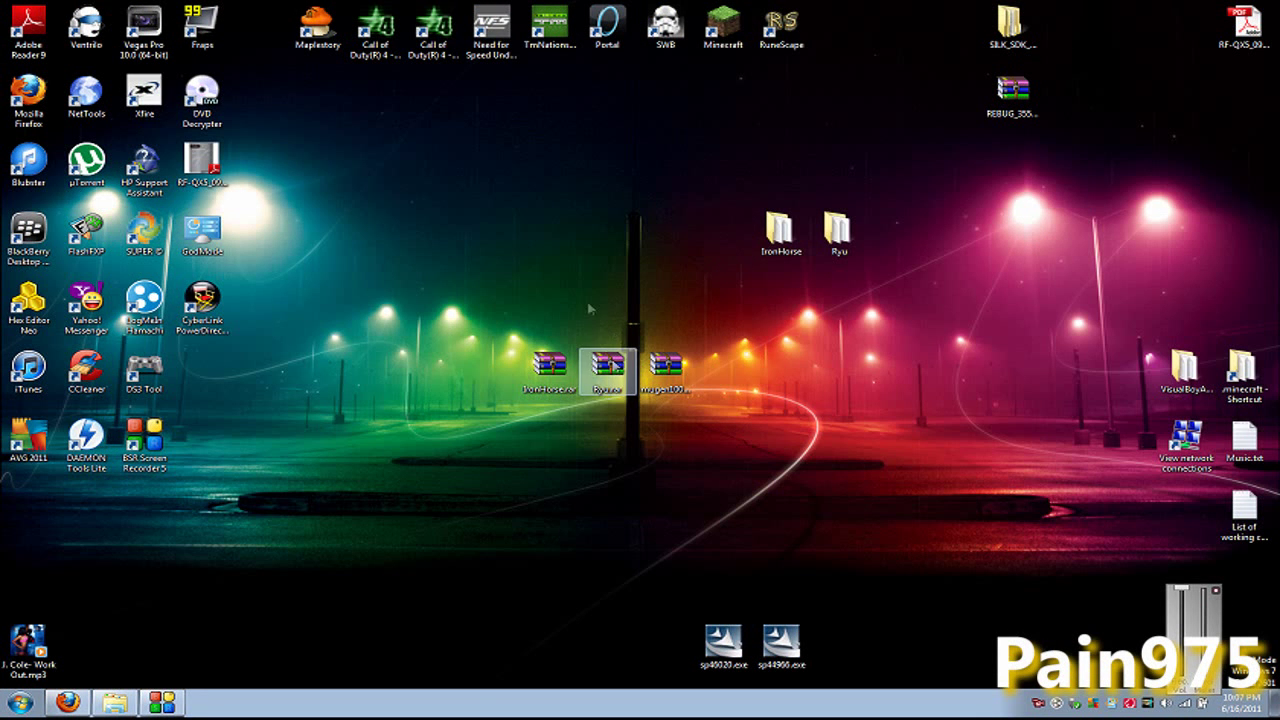
Step: Move Ryu.rar higher up on the desktop and put the extracted Ryu folder in its place beside IronHorse.rar
drag(585, 290, 630, 408)
click(614, 262)
drag(600, 384, 660, 244)
click(831, 248)
drag(607, 372, 607, 370)
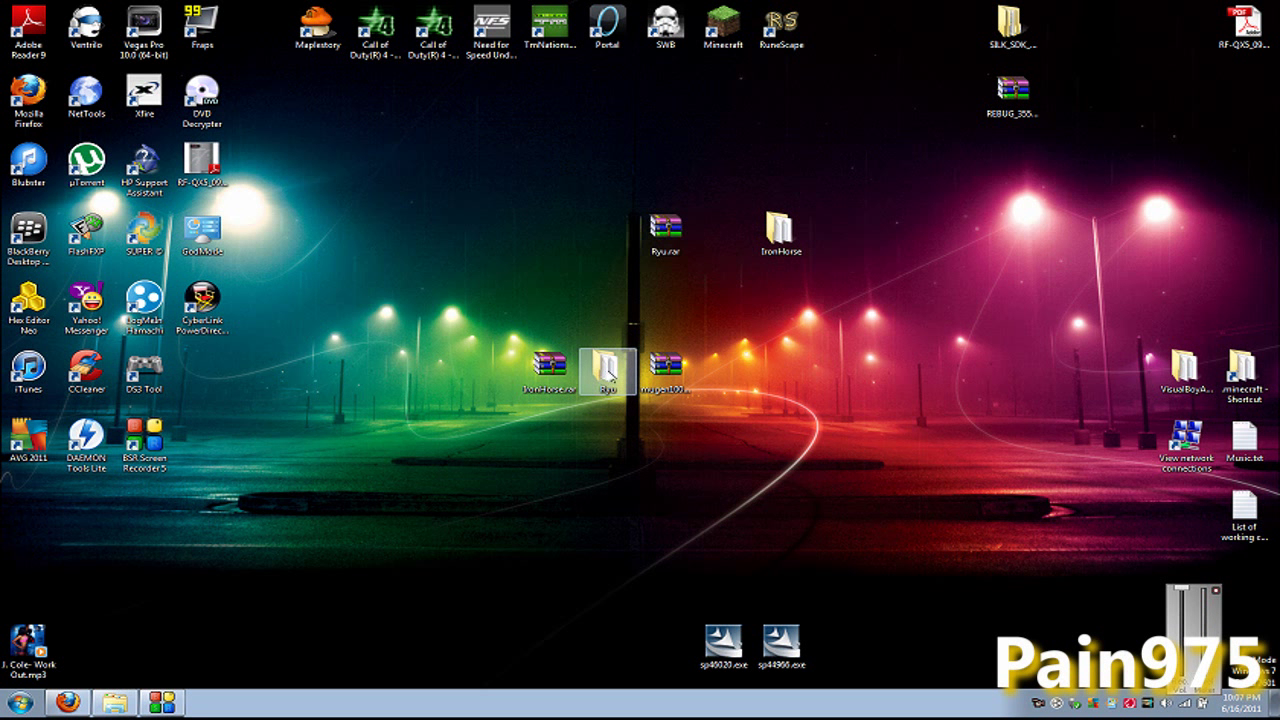
Step: Inspect the contents of the Ryu character folder, close it, and bring back the mugen folder window
double_click(605, 378)
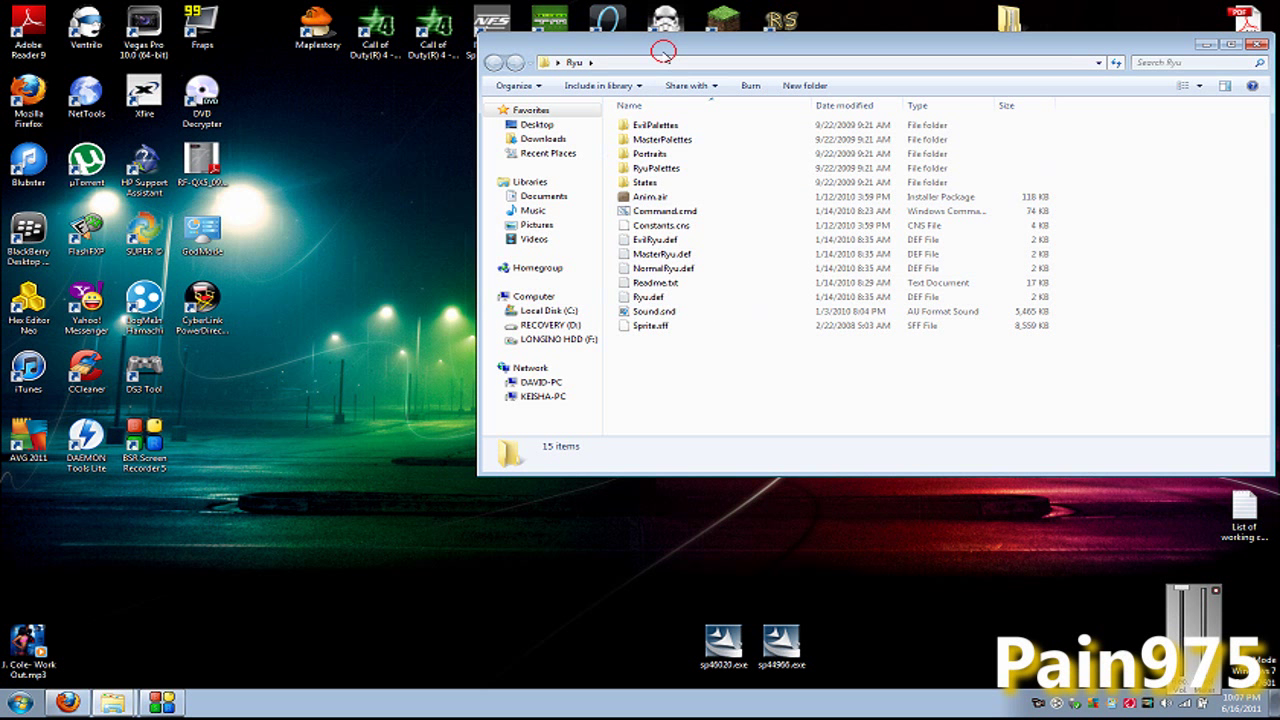
drag(663, 43, 877, 57)
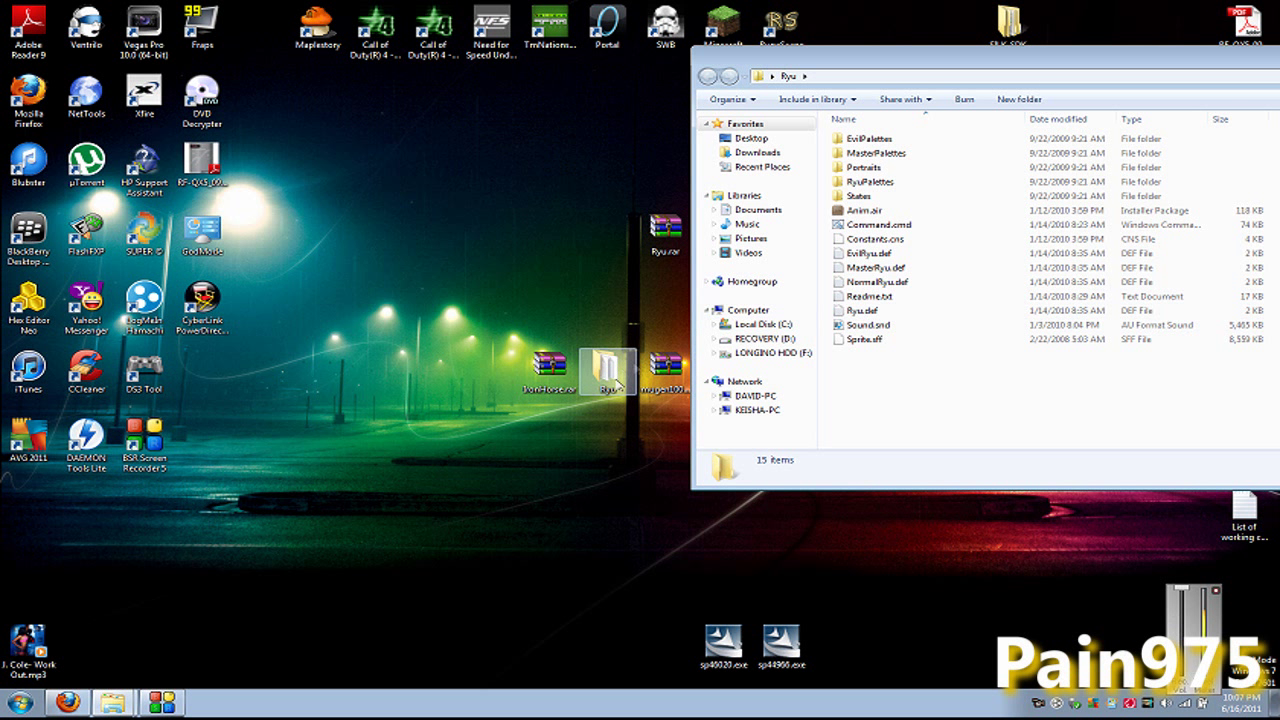
drag(895, 66, 624, 62)
click(1181, 55)
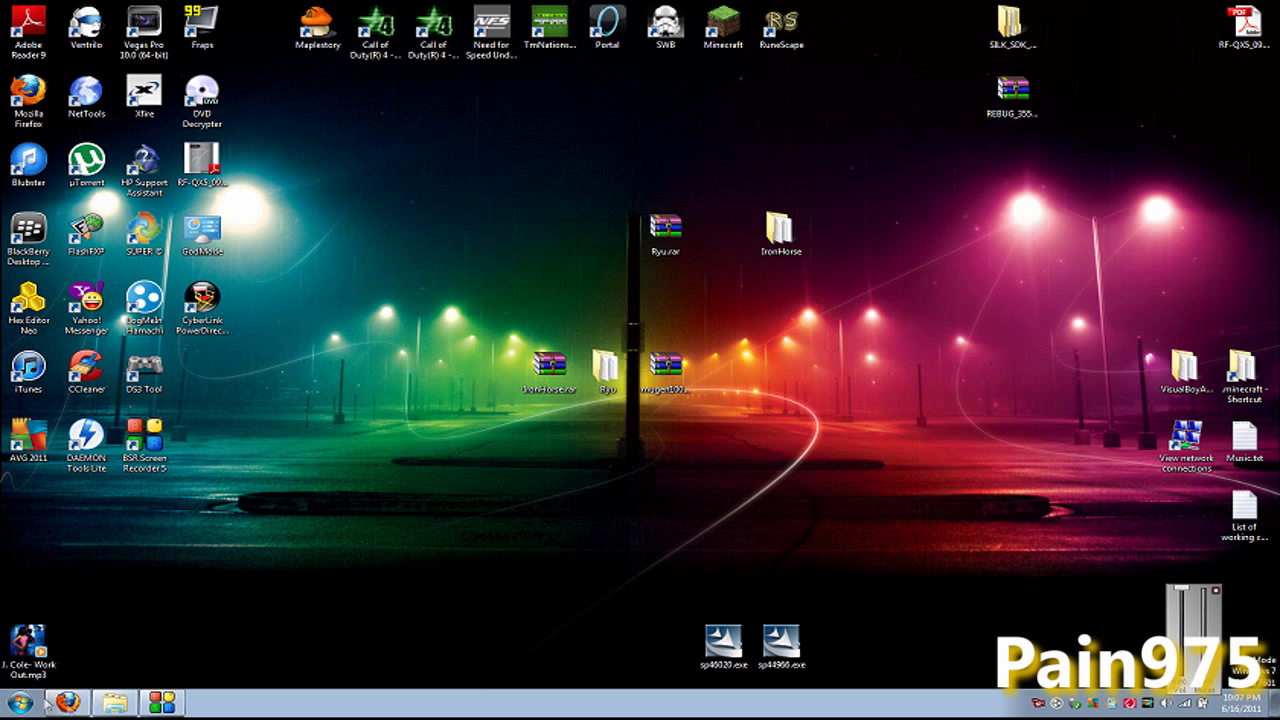
click(116, 703)
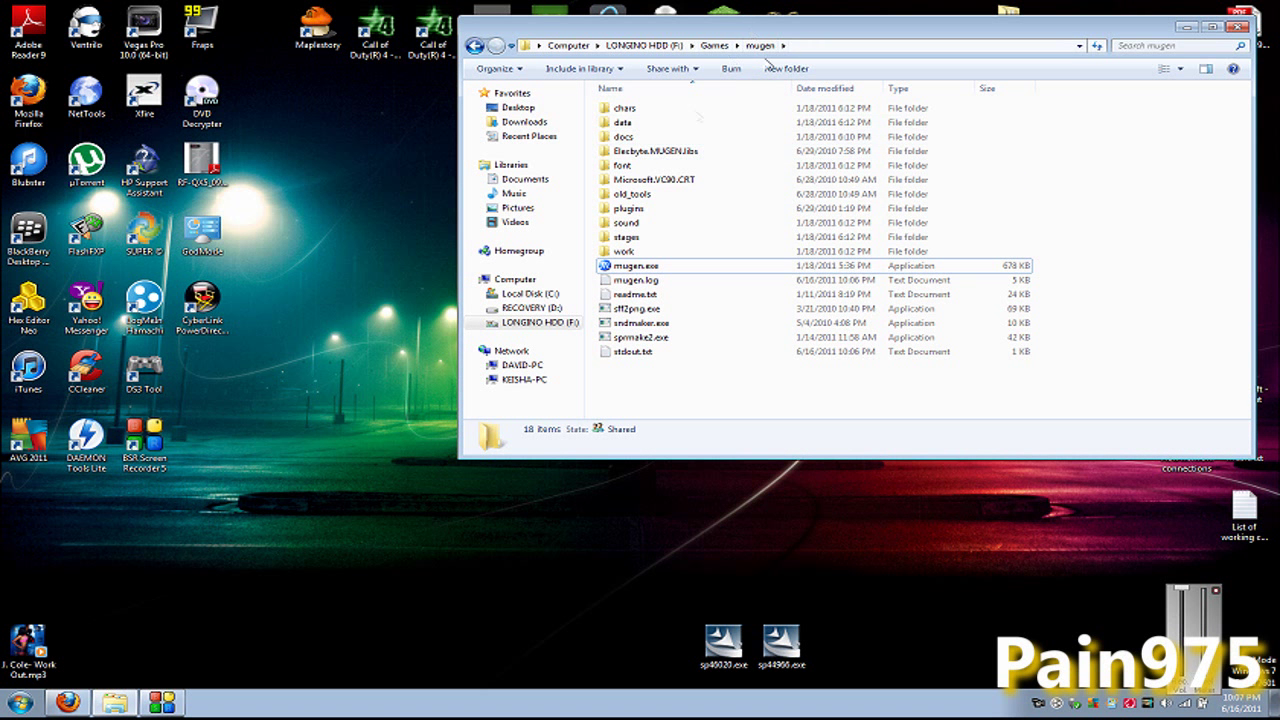
Step: Open the chars folder, move its window clear of the desktop Ryu folder, and paste a copy of Ryu into chars
double_click(640, 107)
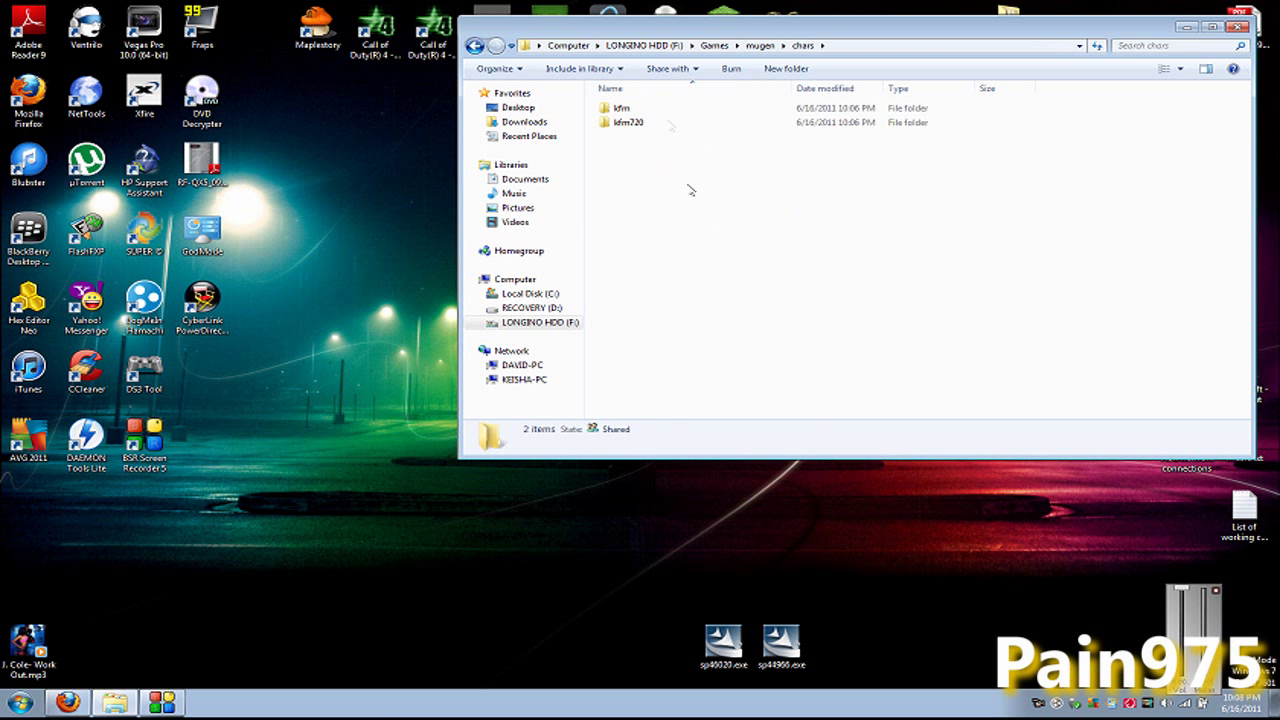
click(890, 35)
drag(890, 35, 1089, 60)
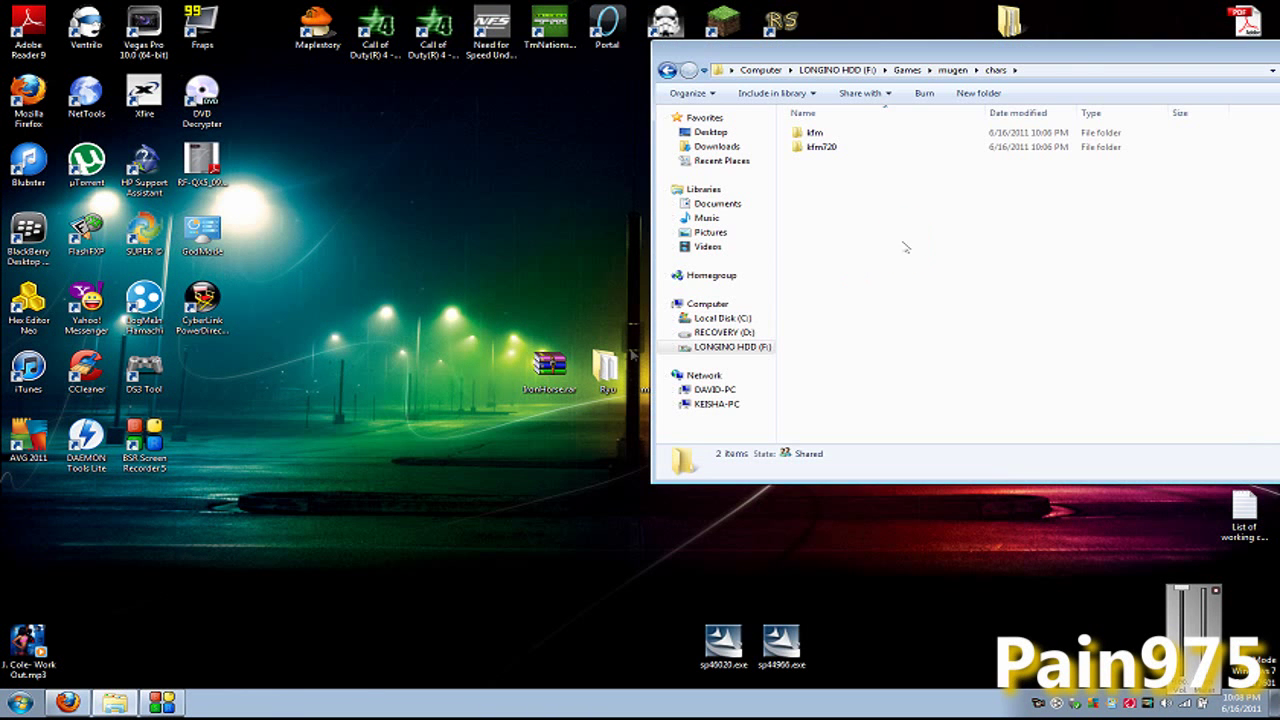
key(ctrl+v)
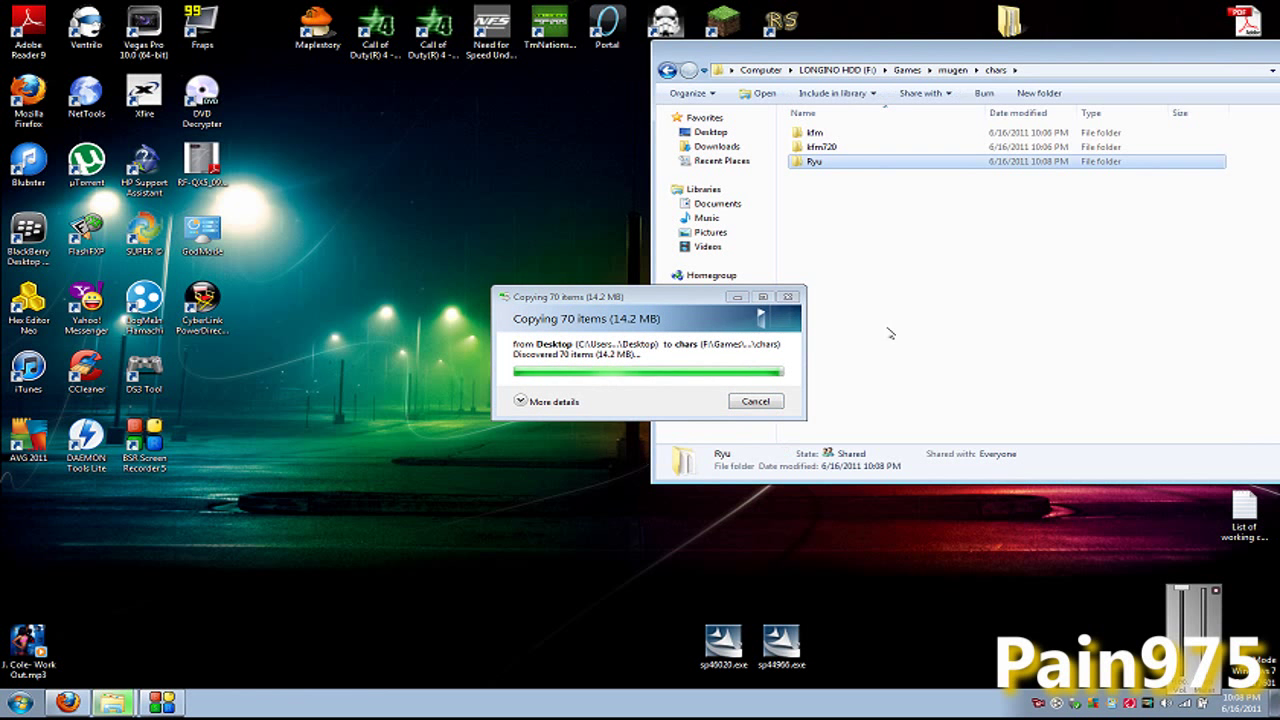
click(883, 277)
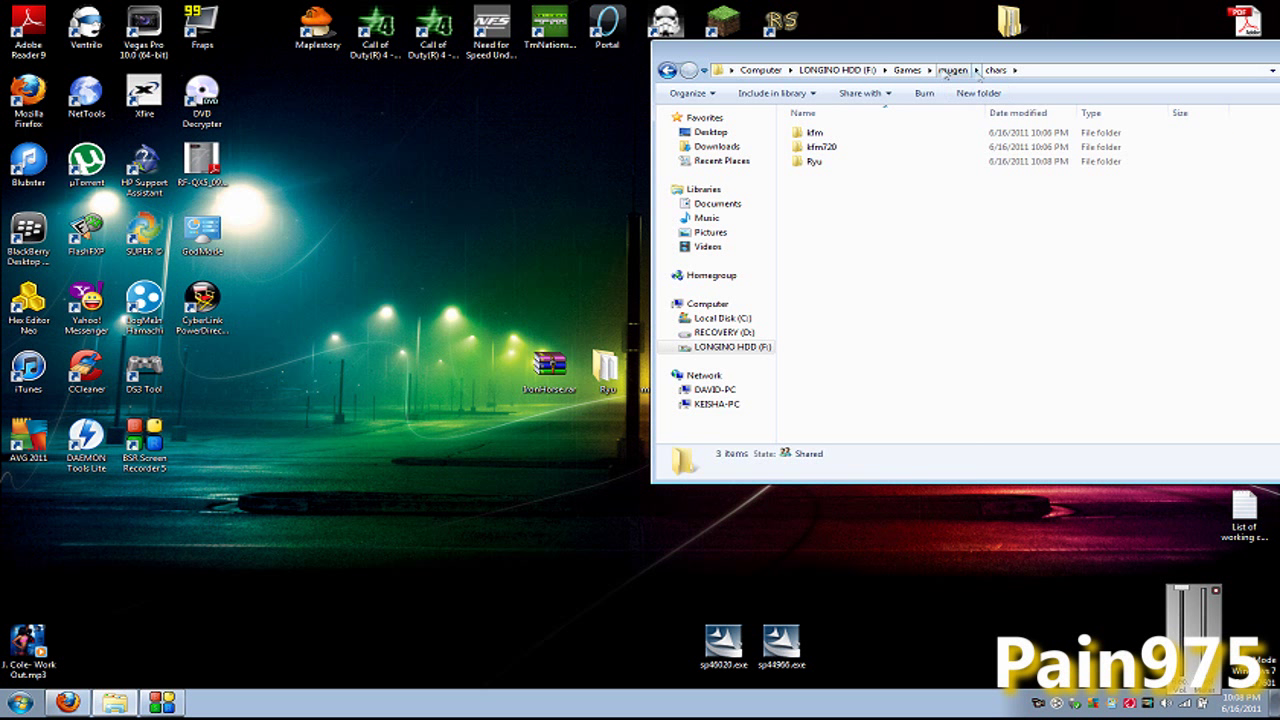
Step: Open select.def from mugen's data folder and go to the character list under the line "Insert your characters below"
click(945, 74)
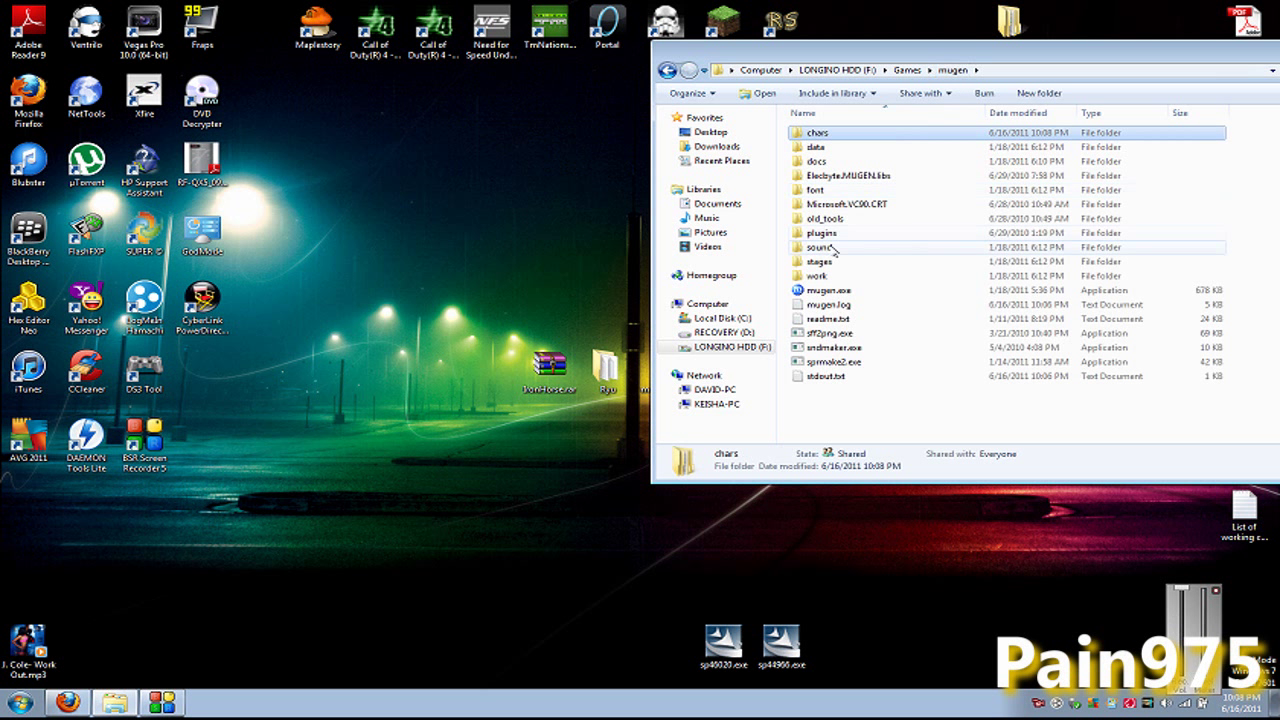
double_click(820, 147)
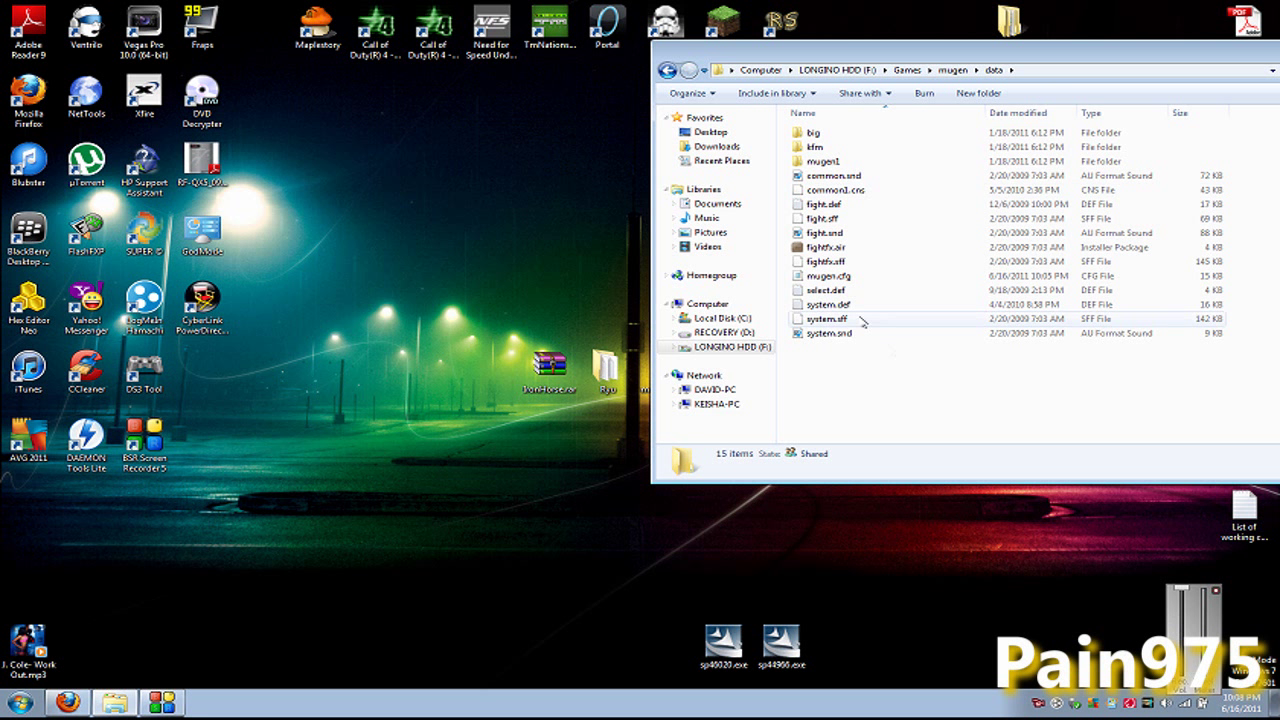
double_click(826, 290)
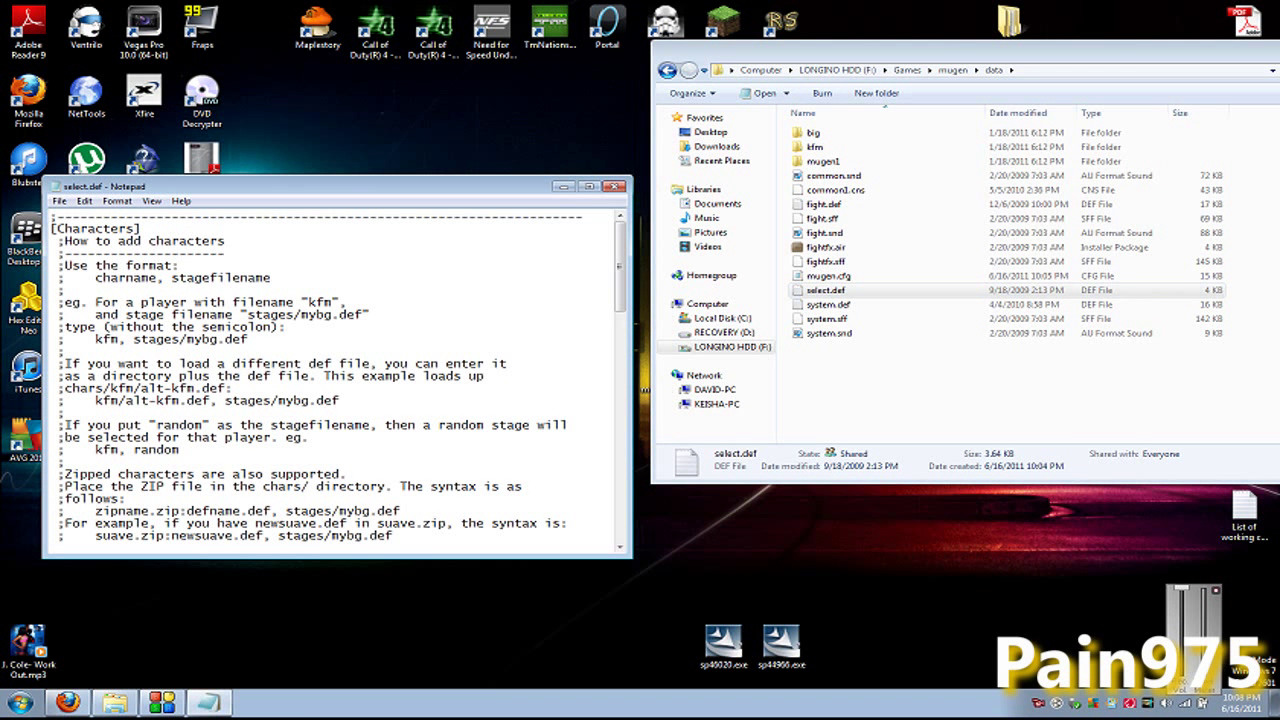
drag(52, 228, 128, 229)
click(243, 239)
drag(623, 271, 617, 405)
drag(619, 420, 619, 460)
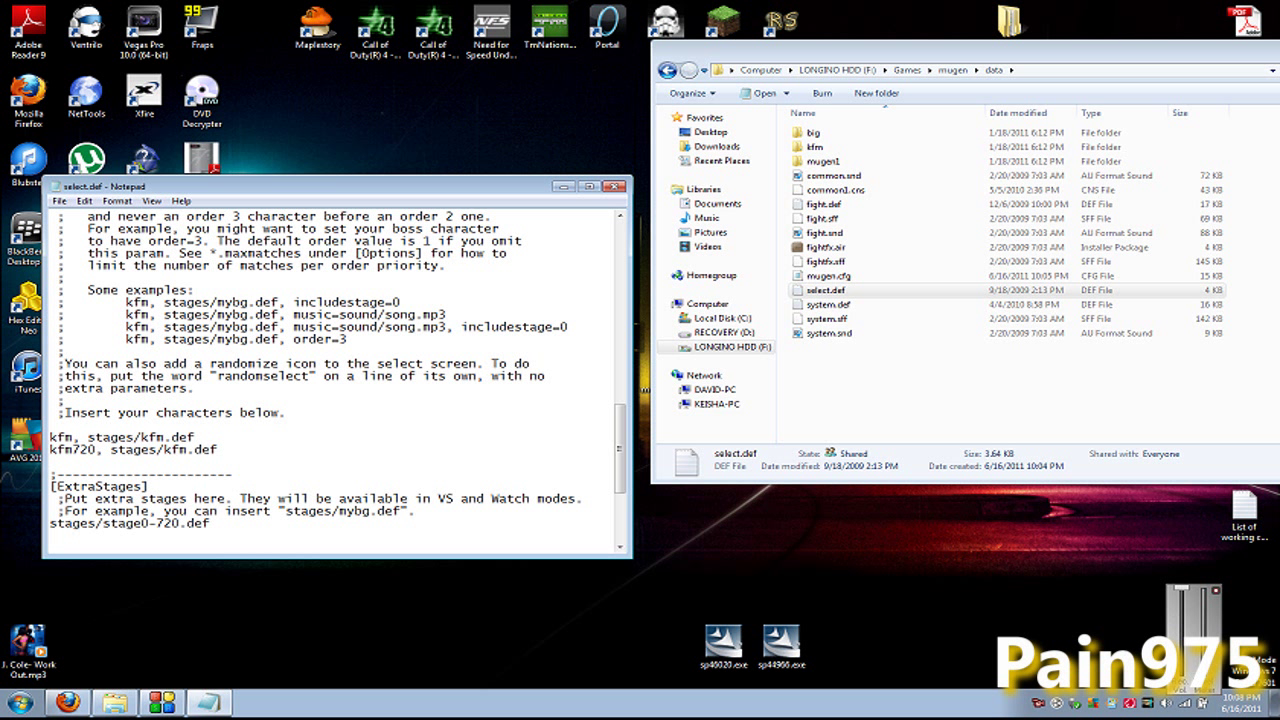
Step: Check the new character's folder name in chars and add the line "Ryu" below the kfm720 entry in select.def
drag(71, 449, 87, 449)
click(225, 447)
key(Return)
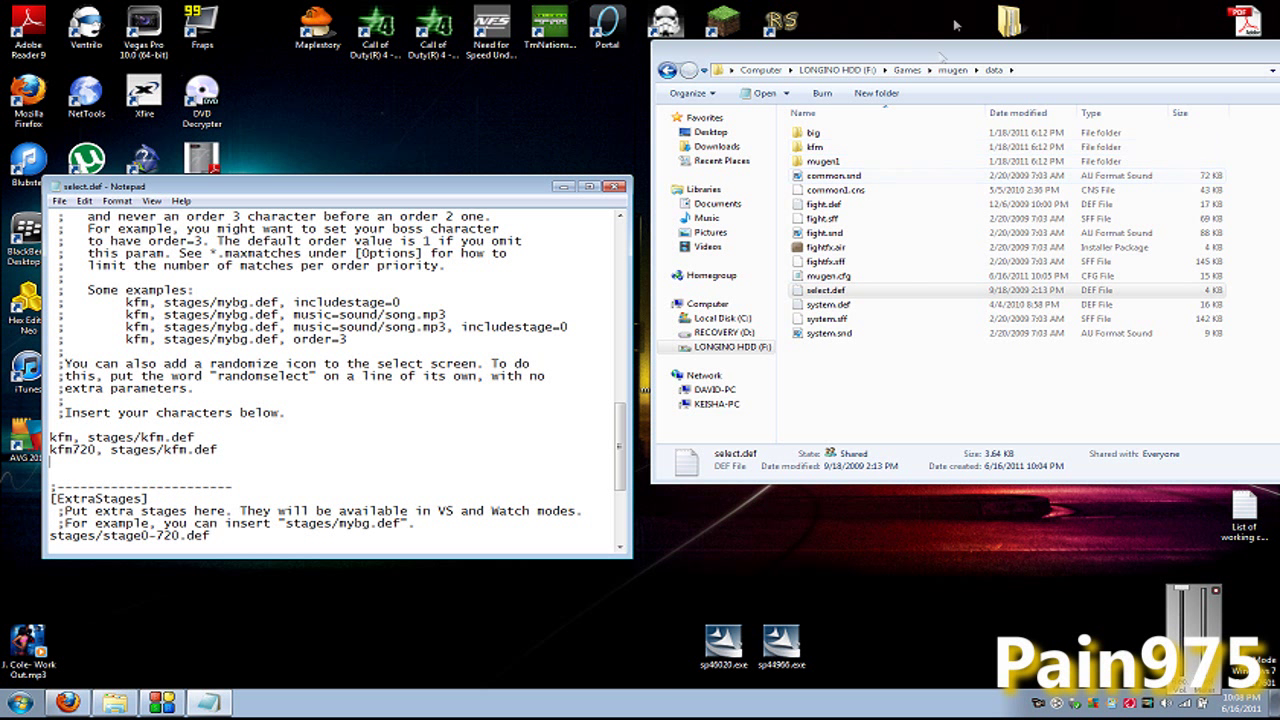
click(931, 104)
click(953, 70)
double_click(818, 146)
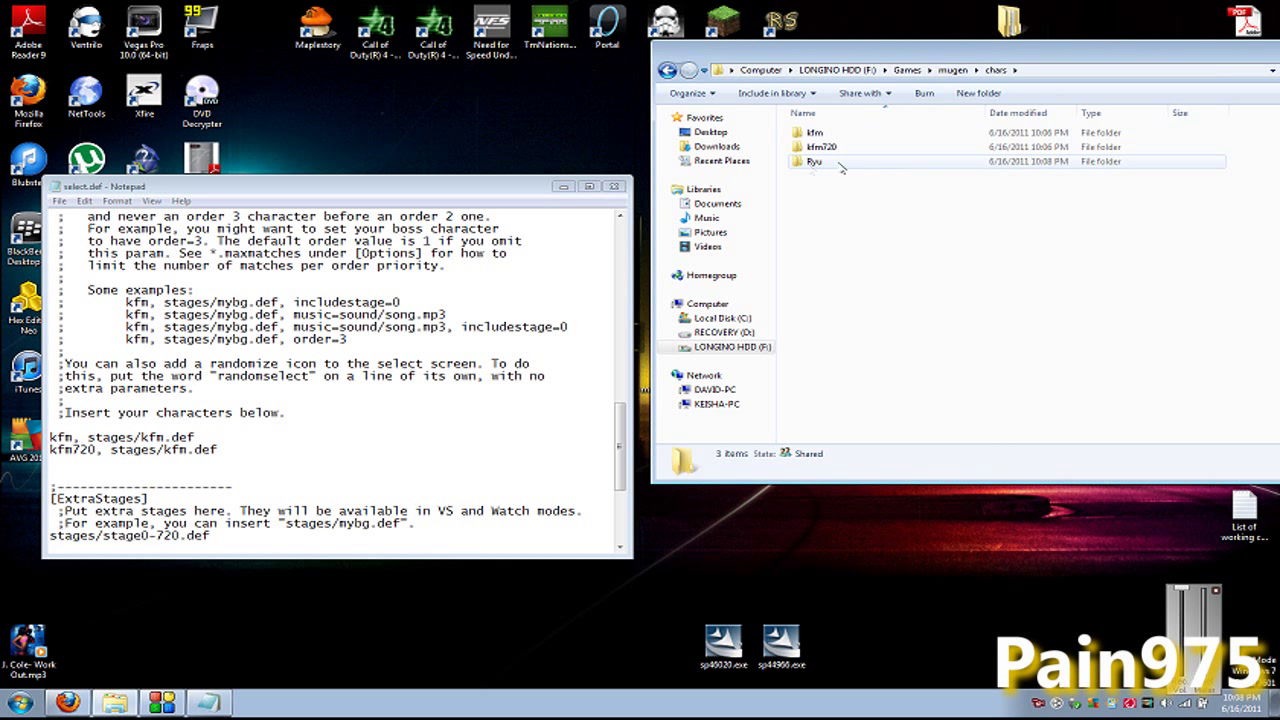
click(228, 445)
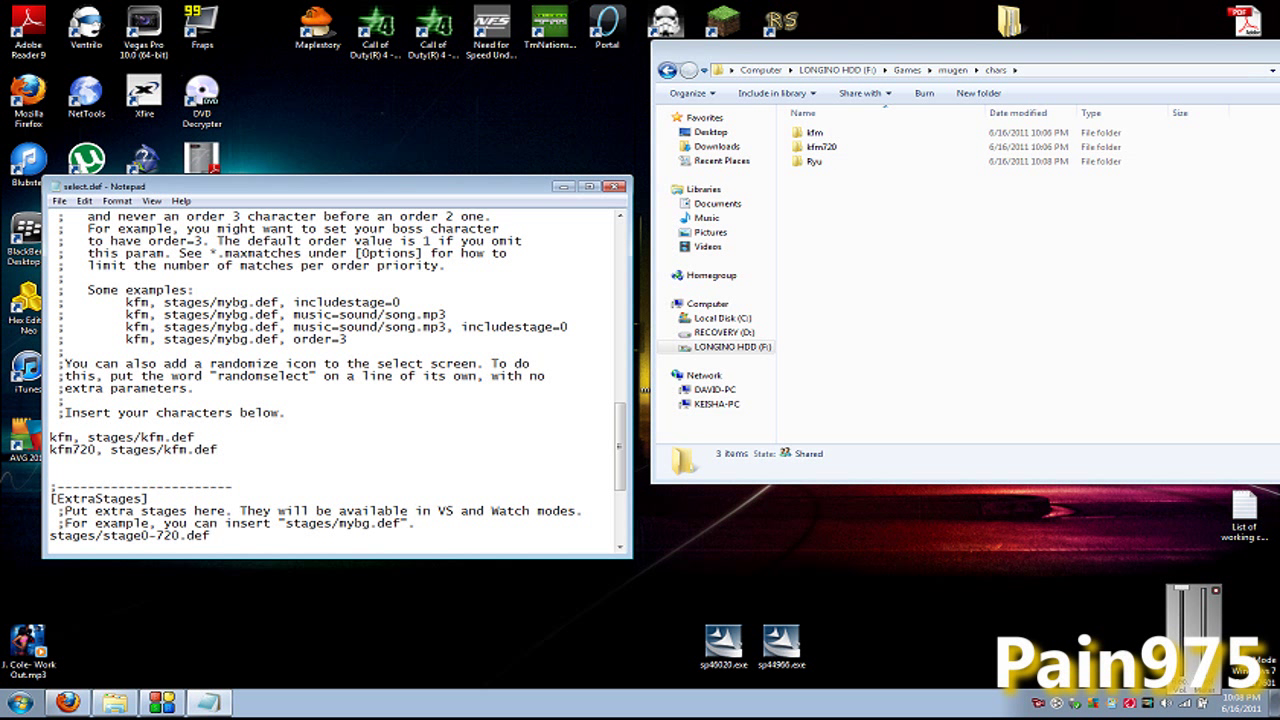
key(Return)
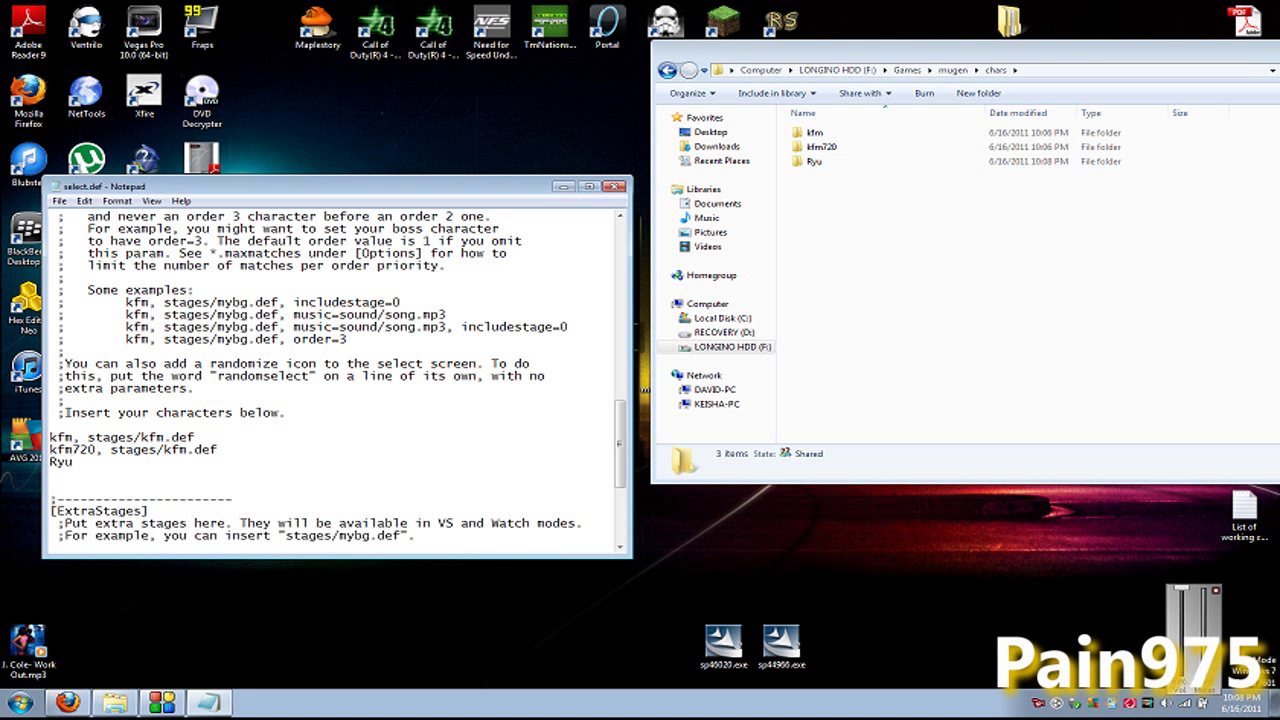
Step: Check that the Ryu folder and its Ryu.def match the name entered in select.def, and close the text file
double_click(840, 162)
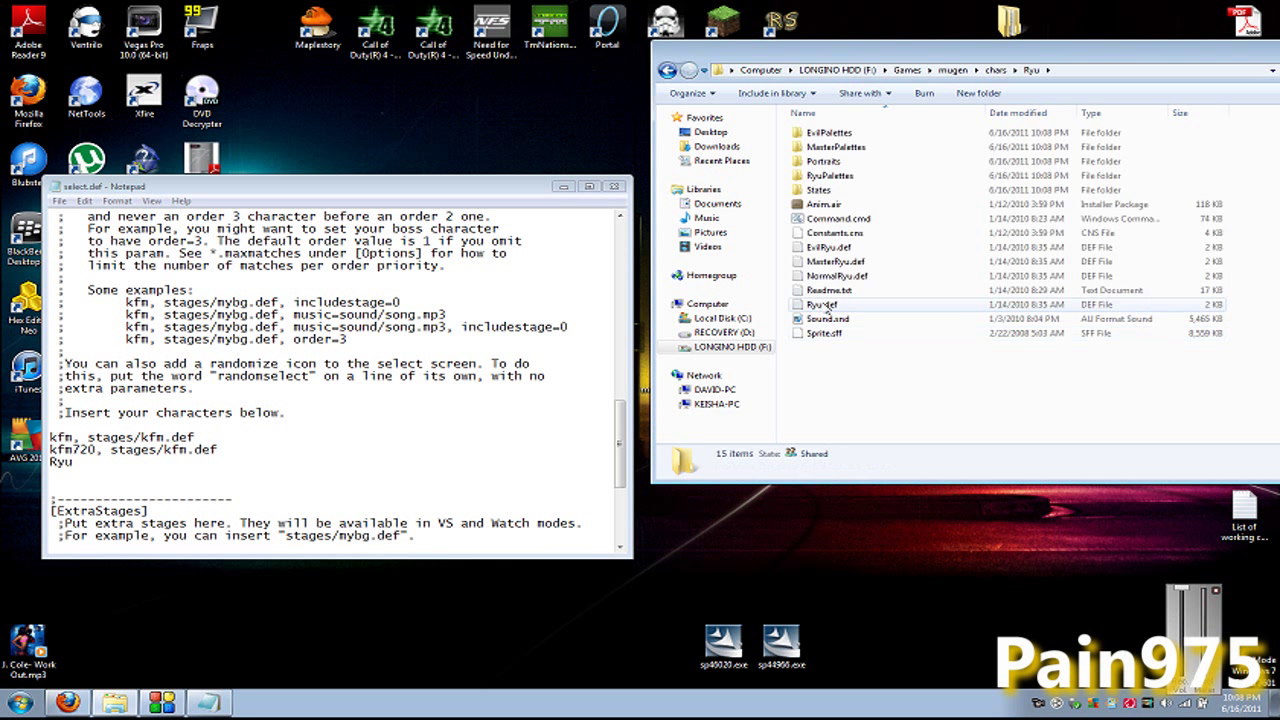
click(995, 70)
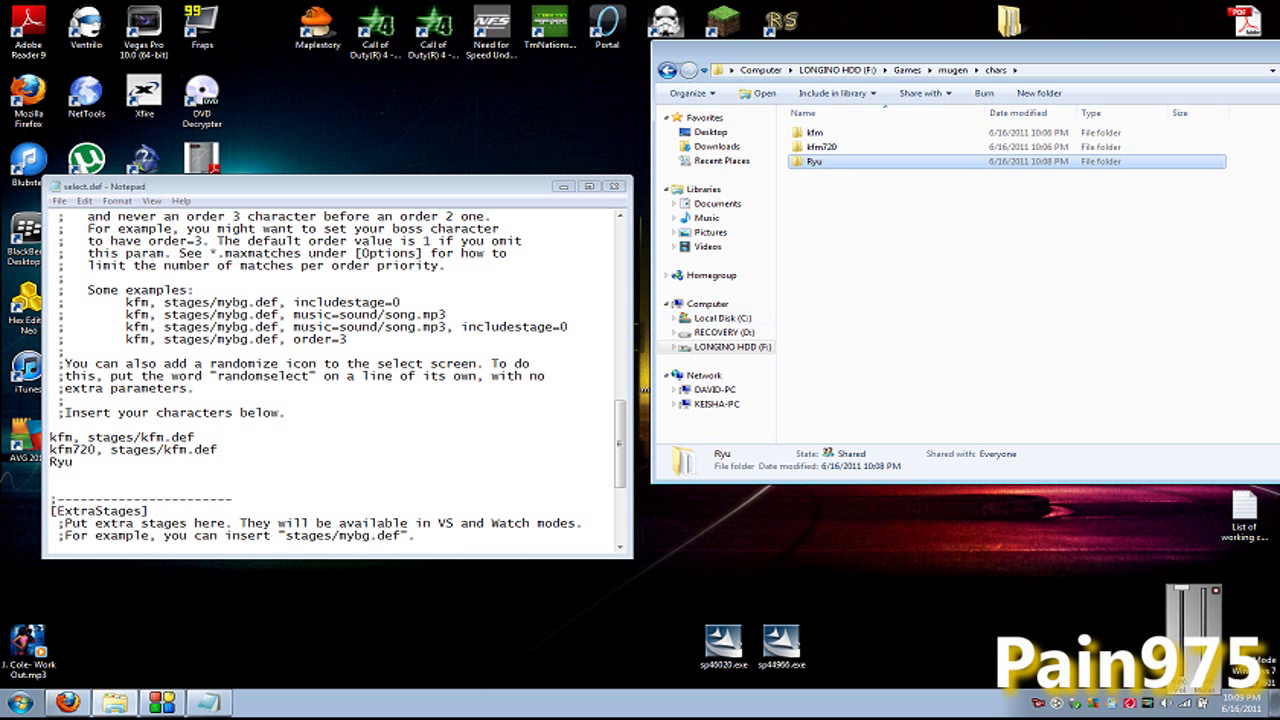
drag(49, 461, 75, 462)
click(97, 465)
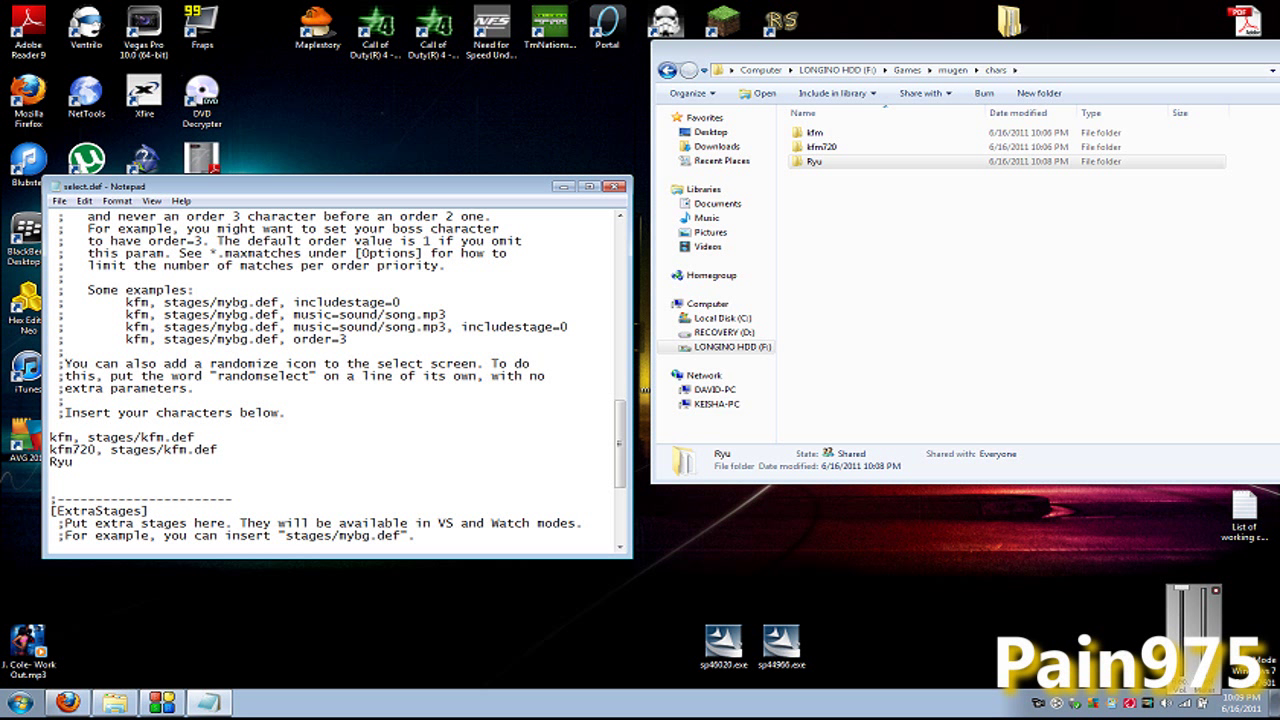
click(615, 186)
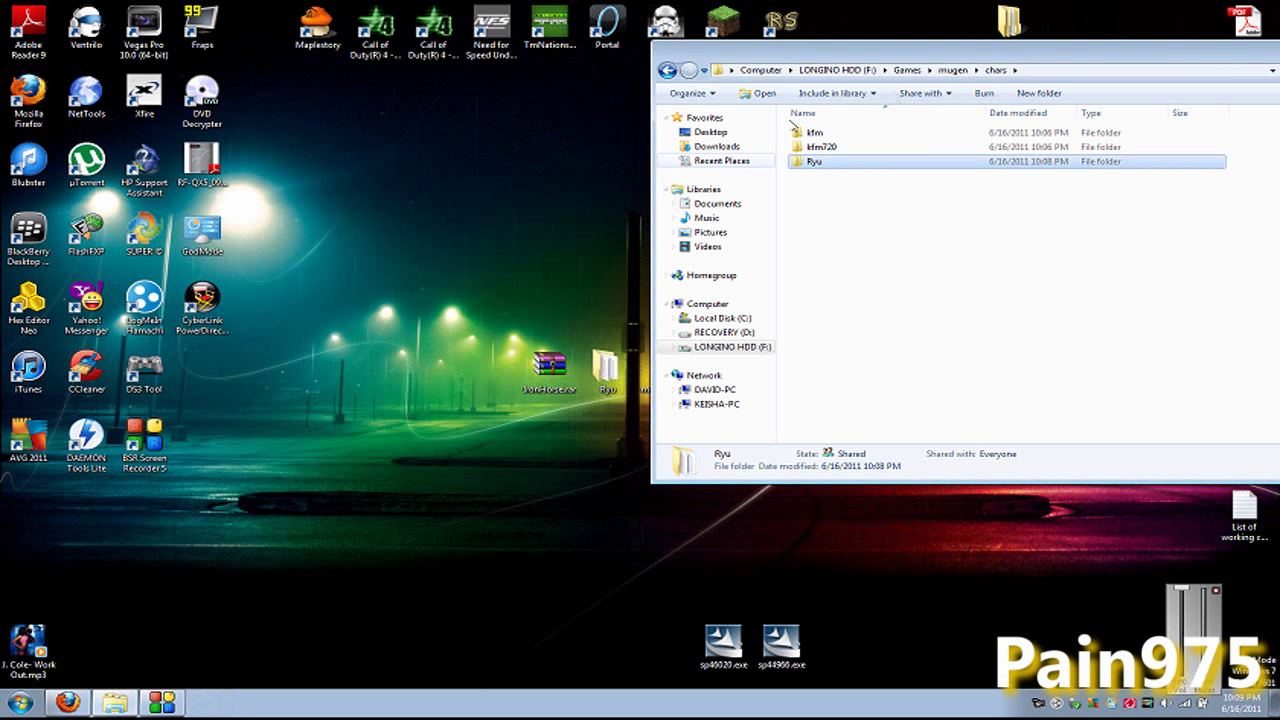
Step: Launch mugen.exe from the mugen folder and start an Arcade match with Ryu as the character
click(952, 70)
click(830, 291)
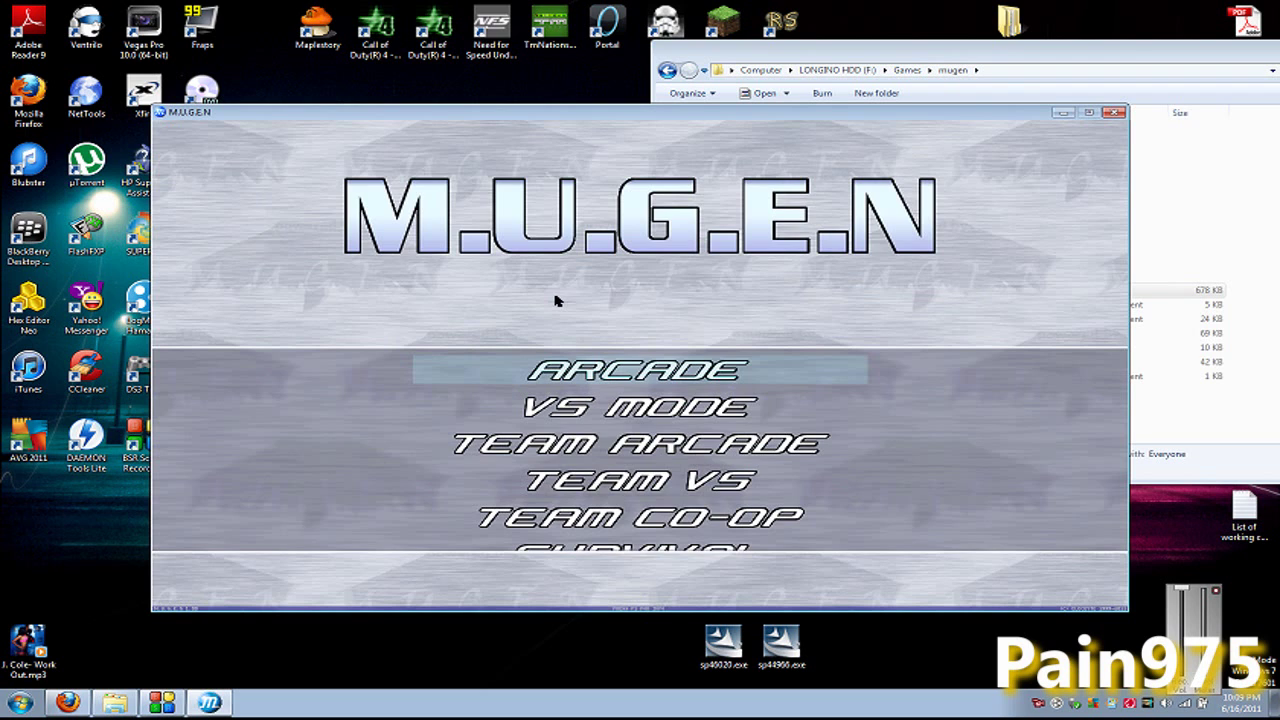
key(Return)
key(Right)
key(Right)
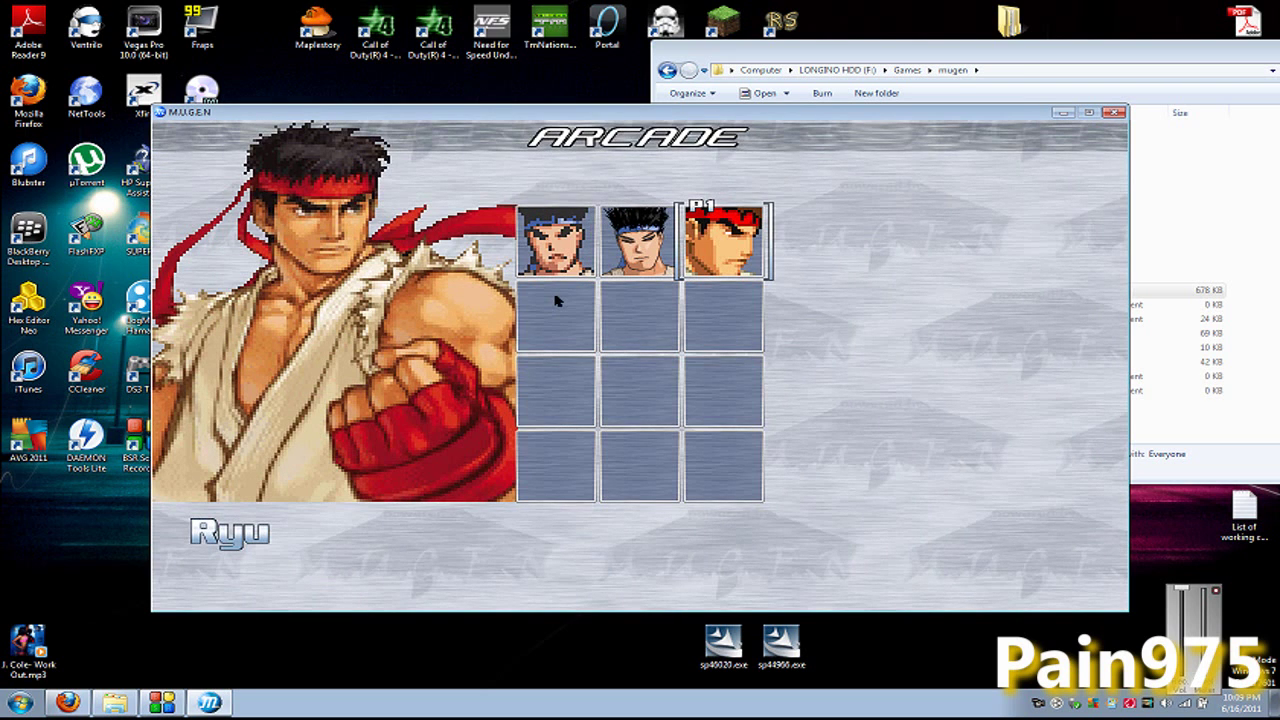
key(Return)
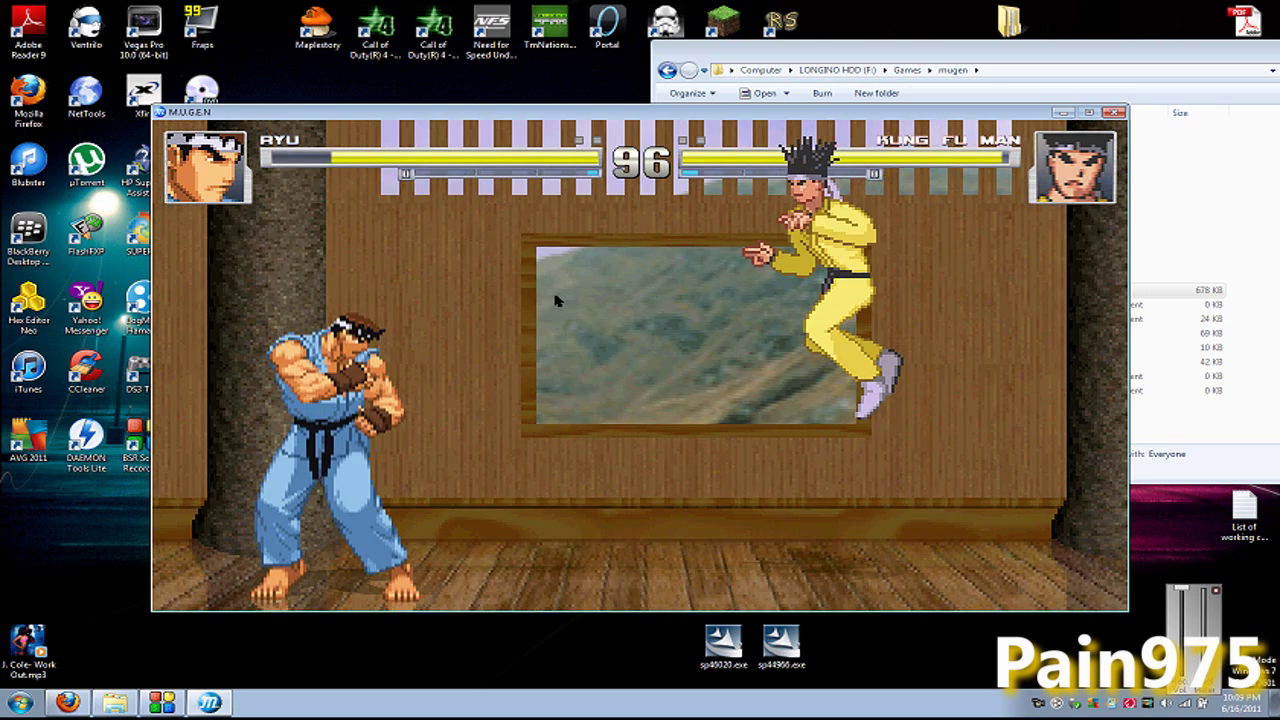
Step: Leave the Arcade match and exit M.U.G.E.N from its main menu
key(Escape)
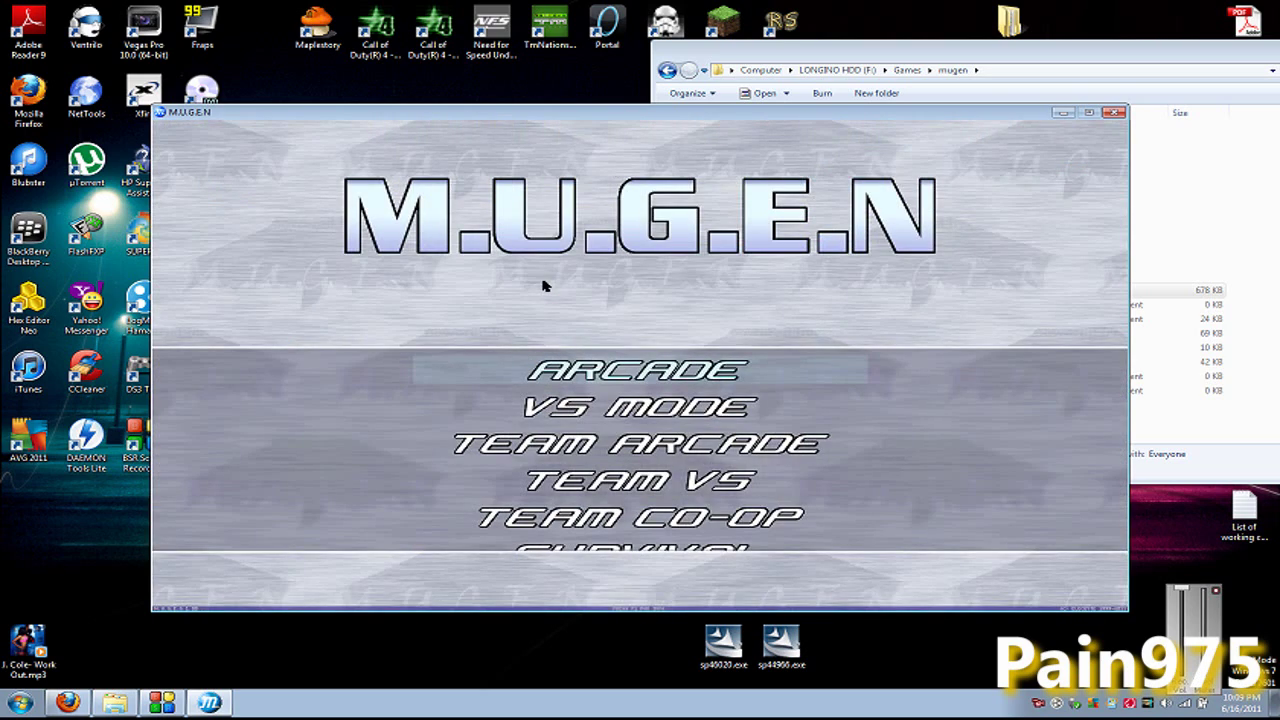
key(Down)
key(Down)
key(Down)
key(Down)
key(Down)
key(Down)
key(Down)
key(Down)
key(Down)
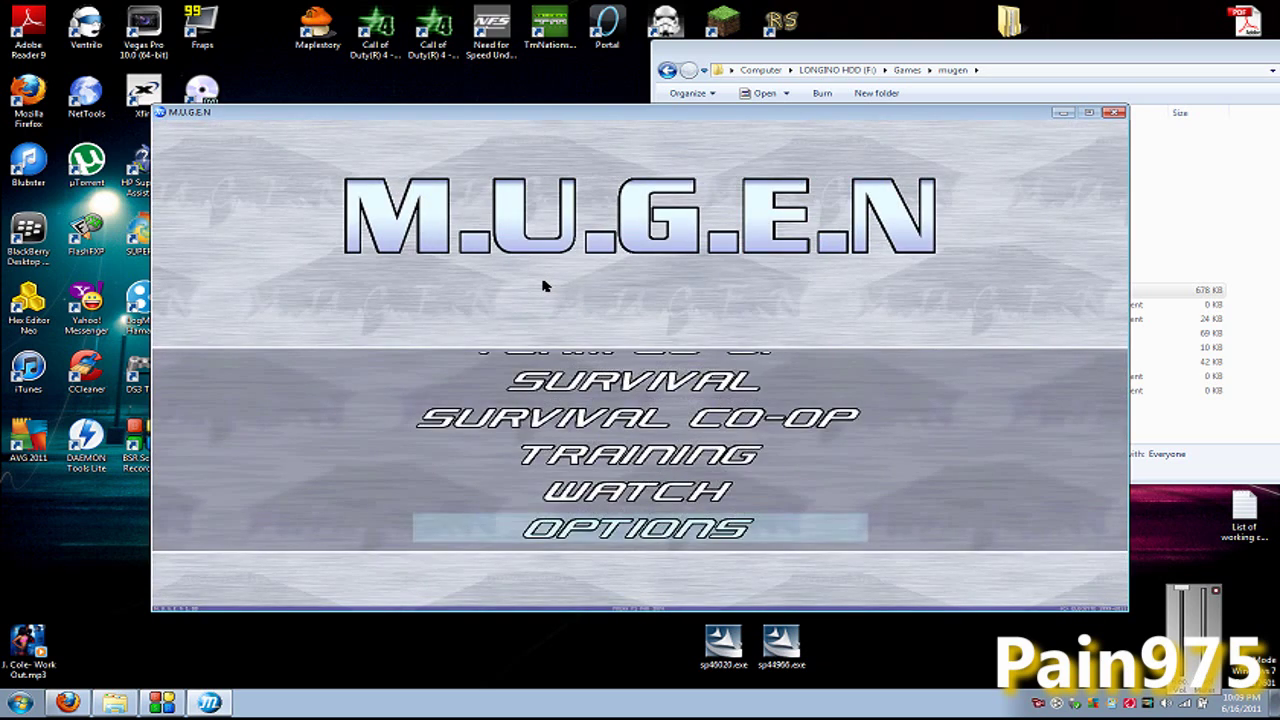
key(Down)
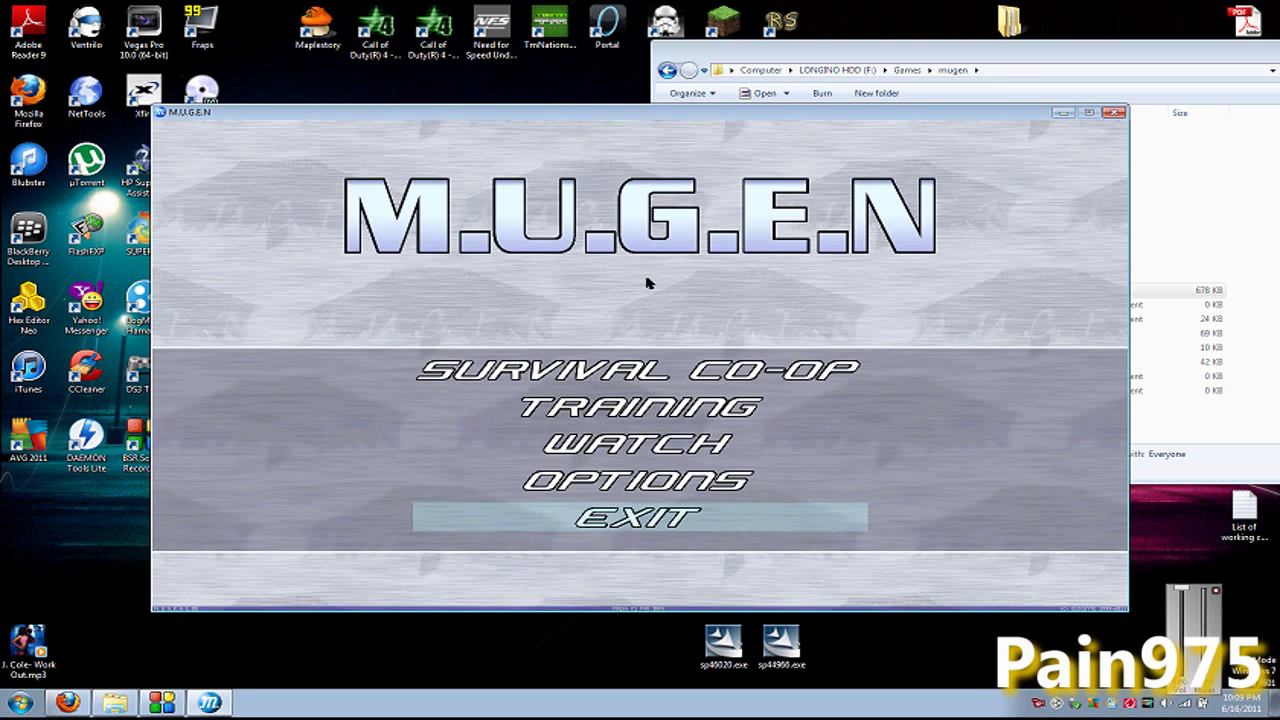
key(Return)
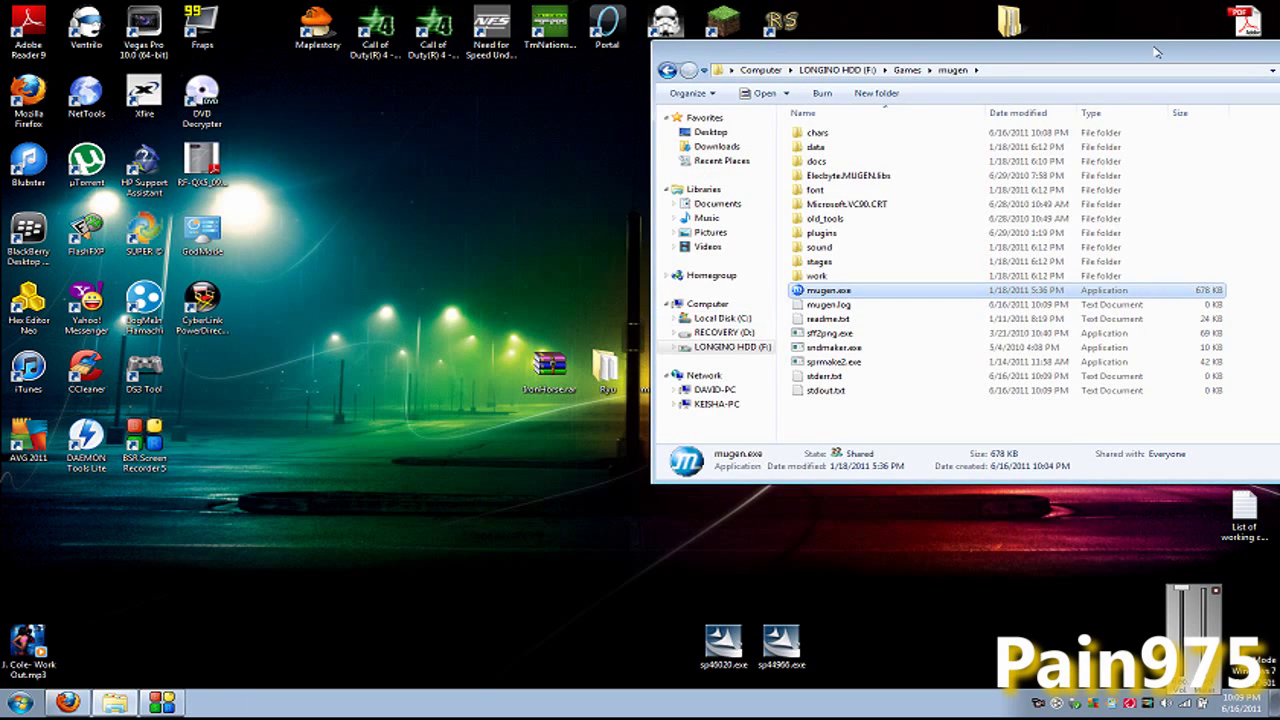
Step: Minimize the mugen folder window, switch to Firefox, and open the Stages page of PotS' Mugen site
drag(1216, 54, 948, 56)
click(1103, 54)
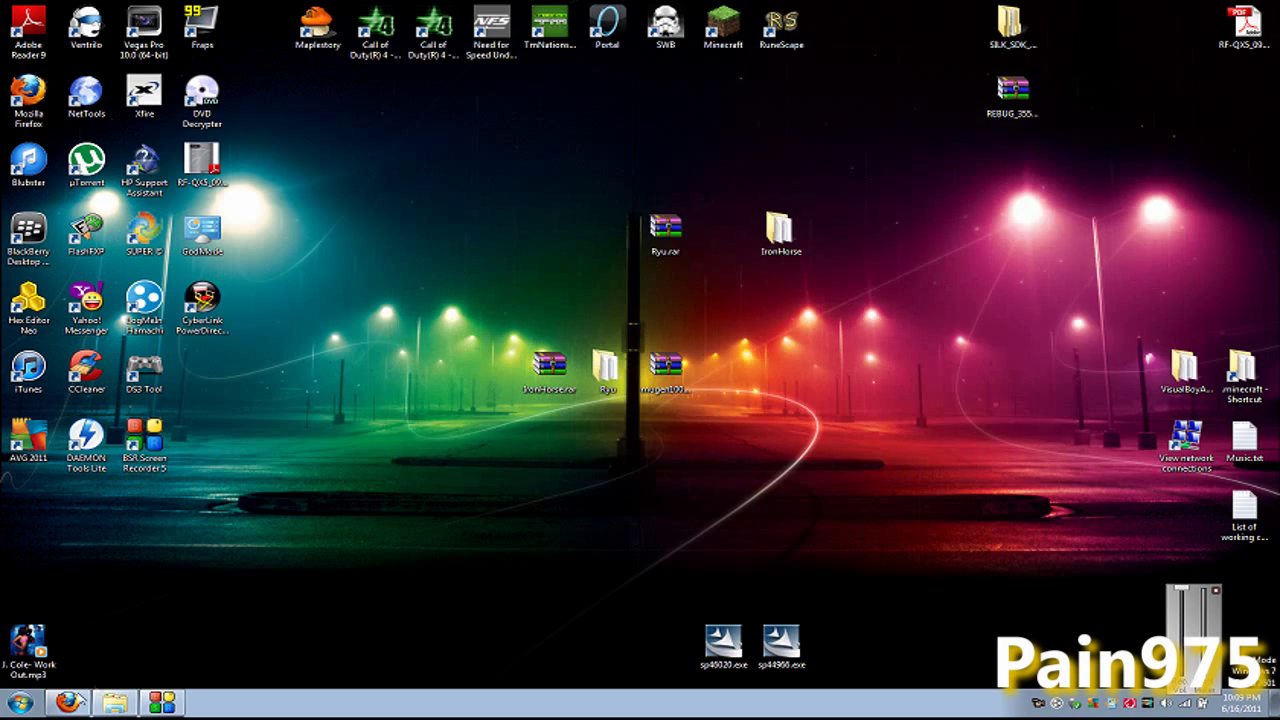
click(67, 702)
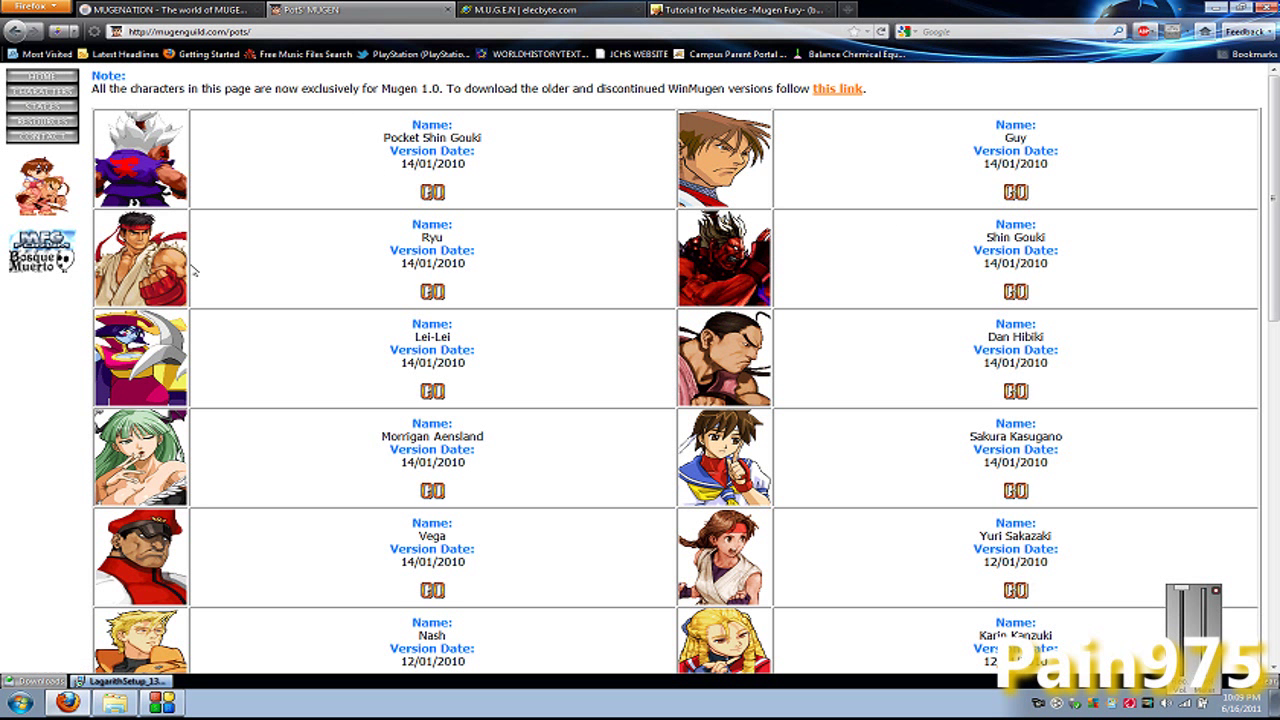
click(40, 108)
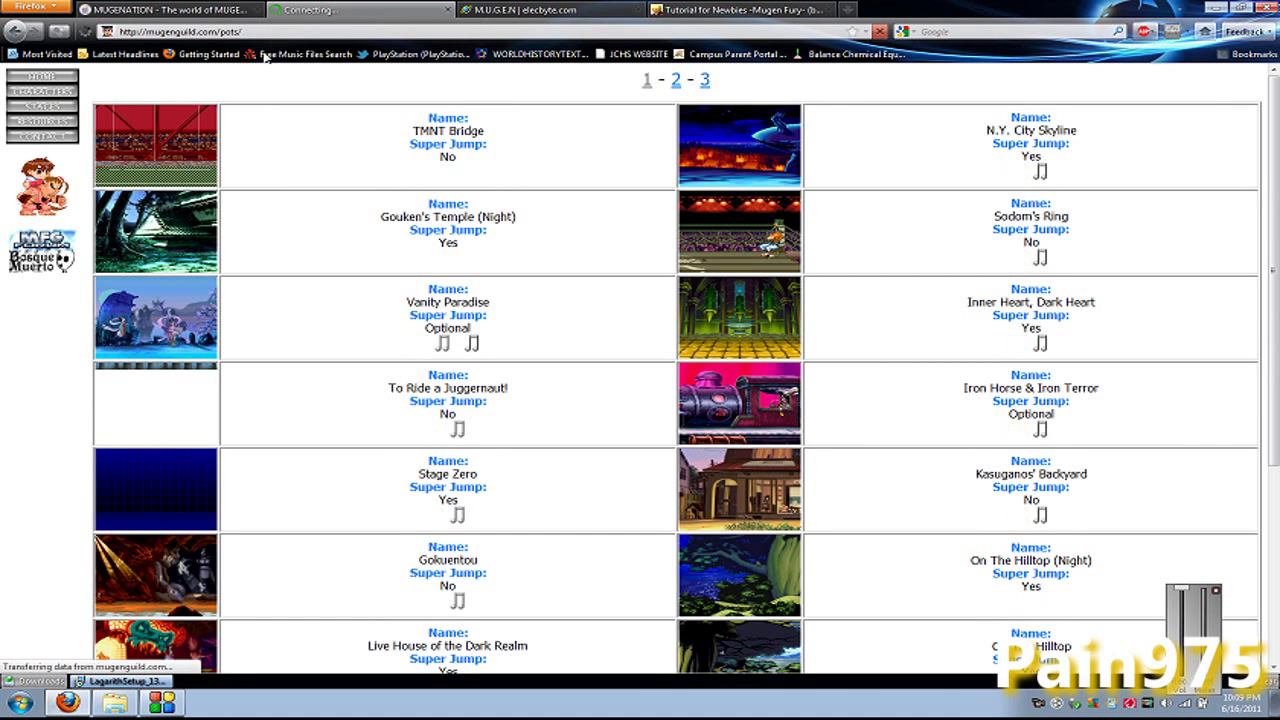
drag(240, 31, 169, 31)
click(402, 114)
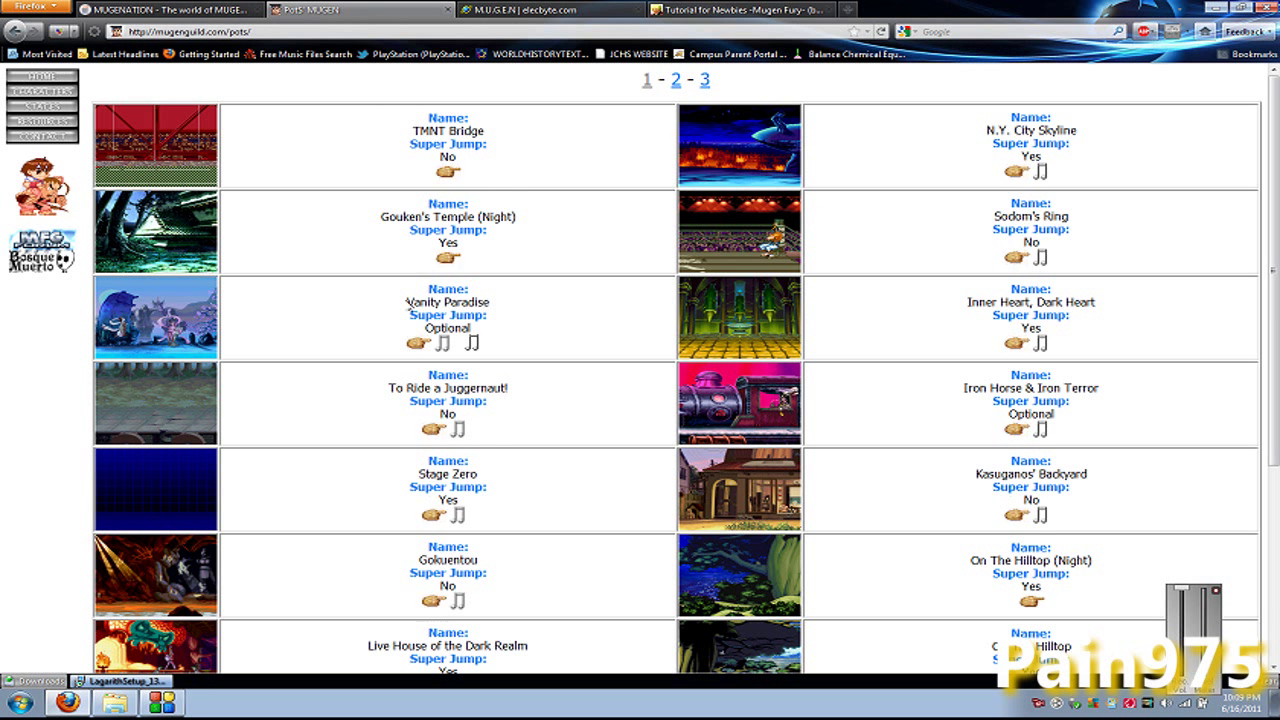
Step: Bring up the IronHorse.rar download prompt for the Iron Horse & Iron Terror stage, dismiss it, and minimize the browser
drag(911, 403, 1070, 401)
drag(960, 388, 1106, 394)
click(1064, 432)
click(1017, 431)
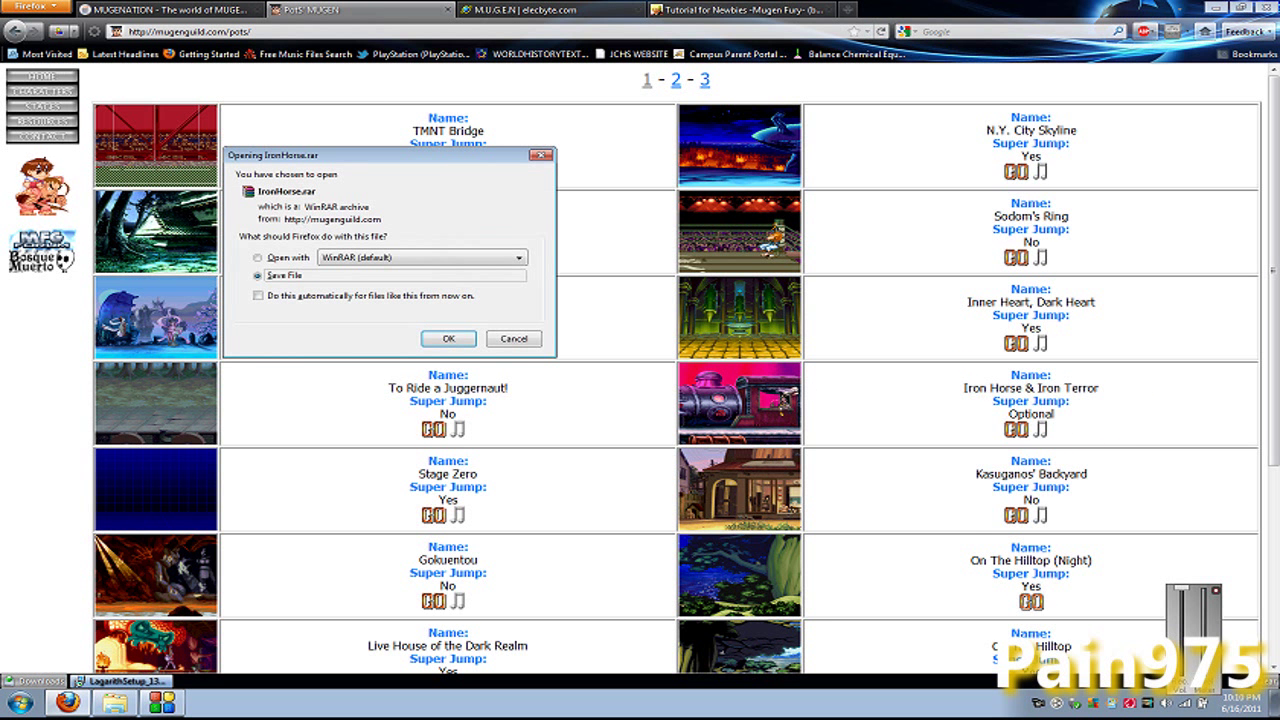
click(539, 157)
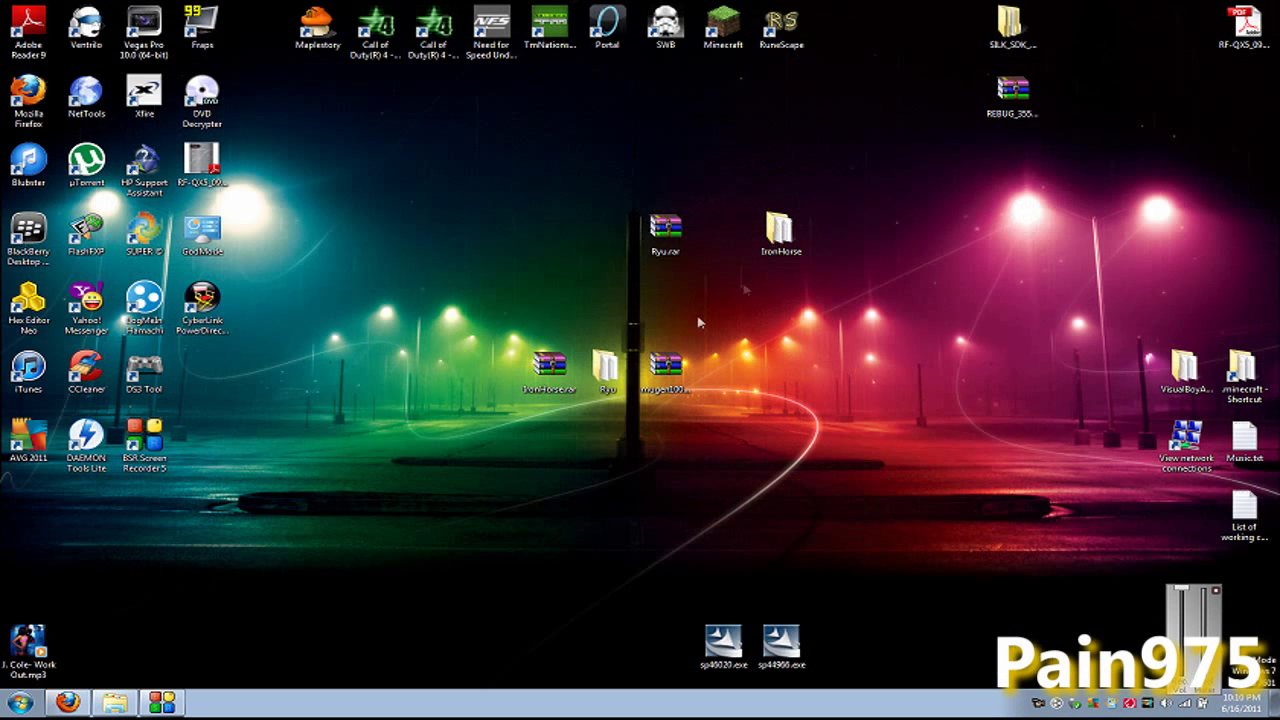
Step: Move IronHorse.rar beside Ryu.rar on the desktop and put the extracted IronHorse folder in its place beside the Ryu folder
click(552, 372)
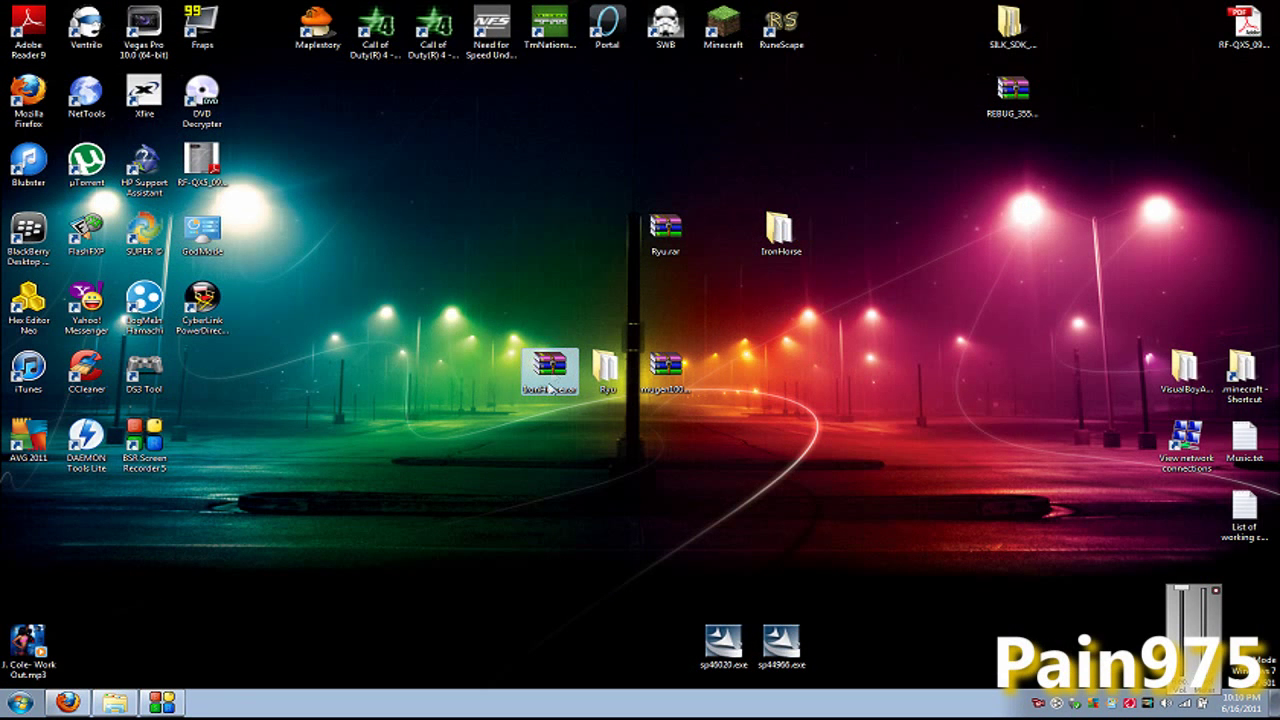
double_click(549, 375)
click(557, 163)
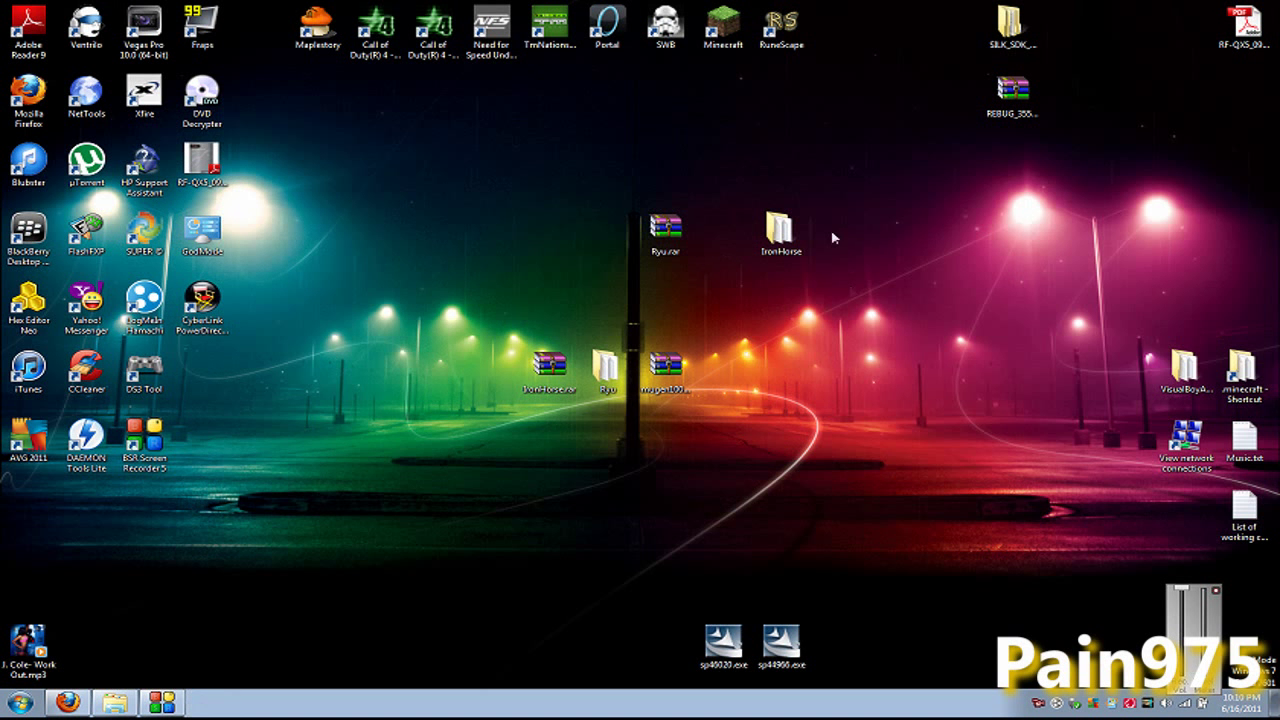
drag(780, 232, 555, 458)
drag(561, 388, 734, 250)
drag(553, 436, 555, 372)
click(560, 484)
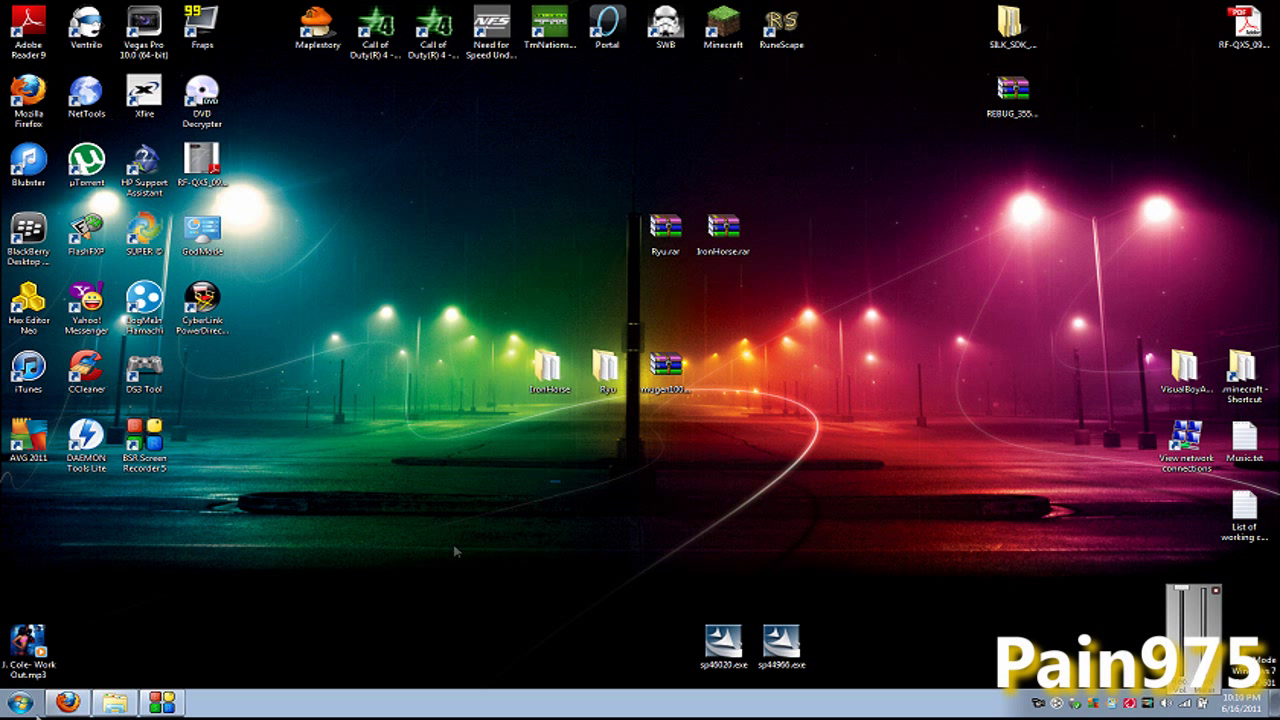
Step: Bring back the mugen folder window and open its stages folder
click(114, 703)
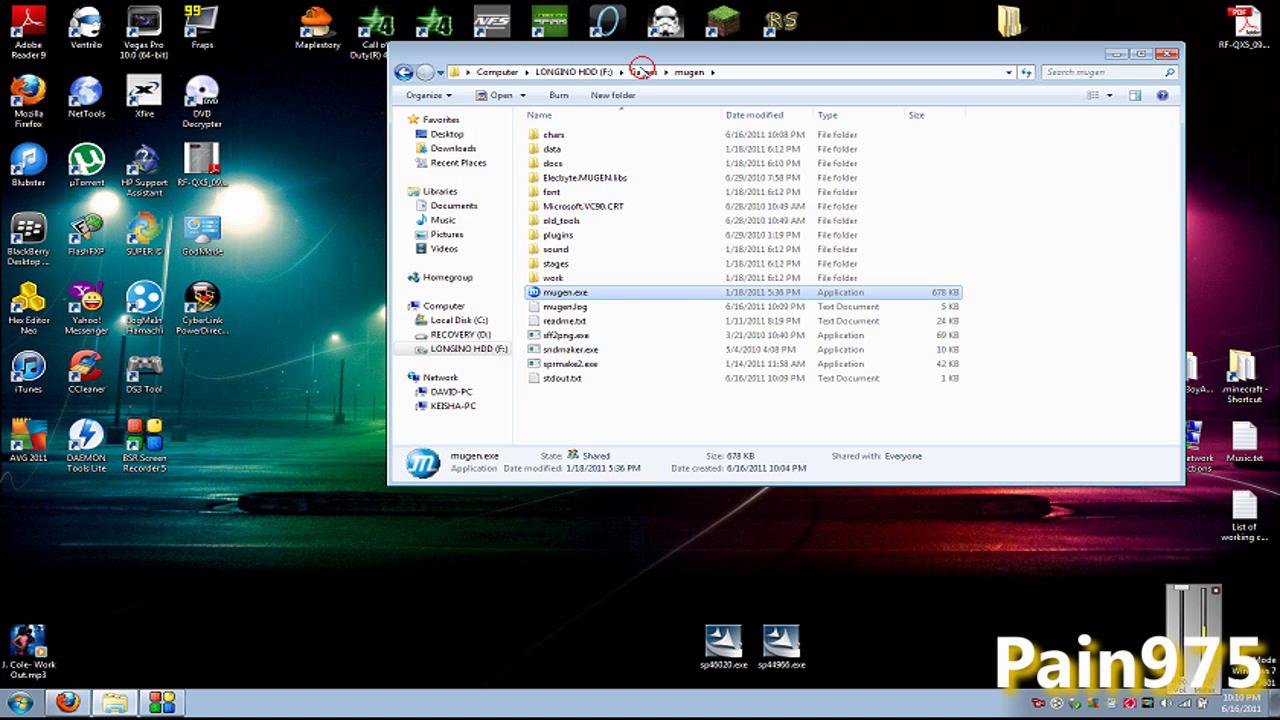
click(643, 72)
double_click(600, 148)
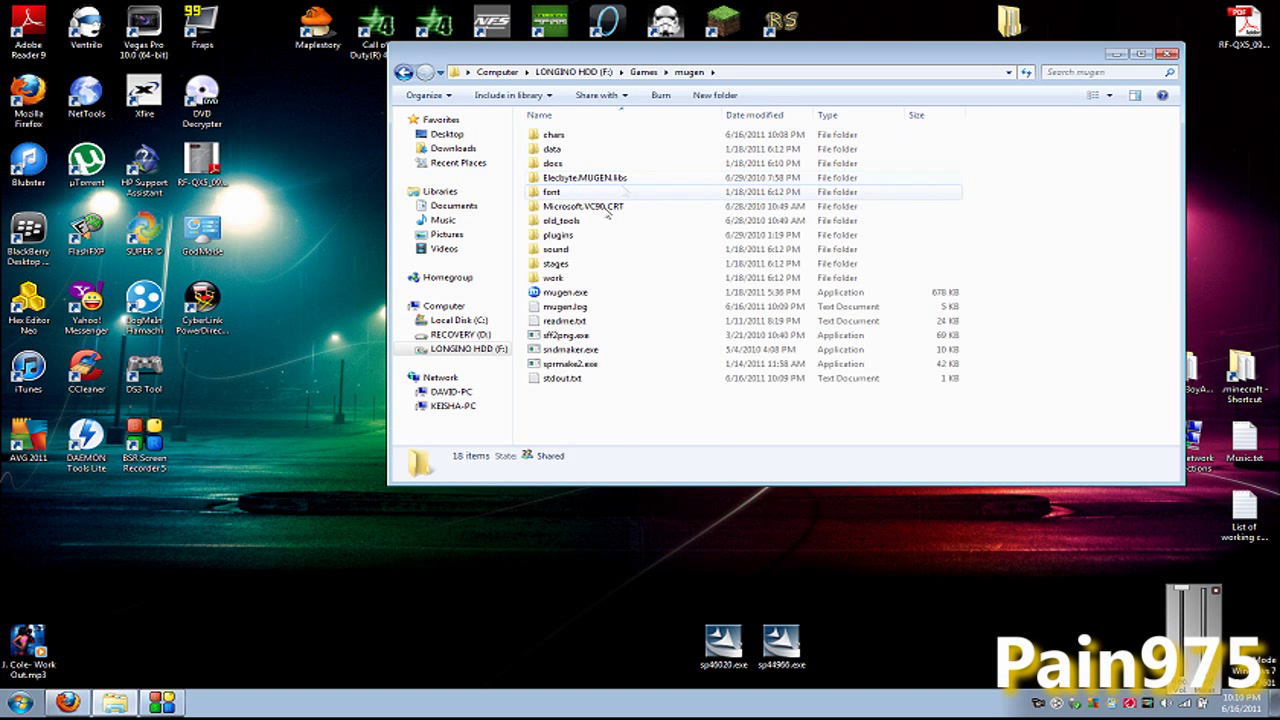
double_click(556, 263)
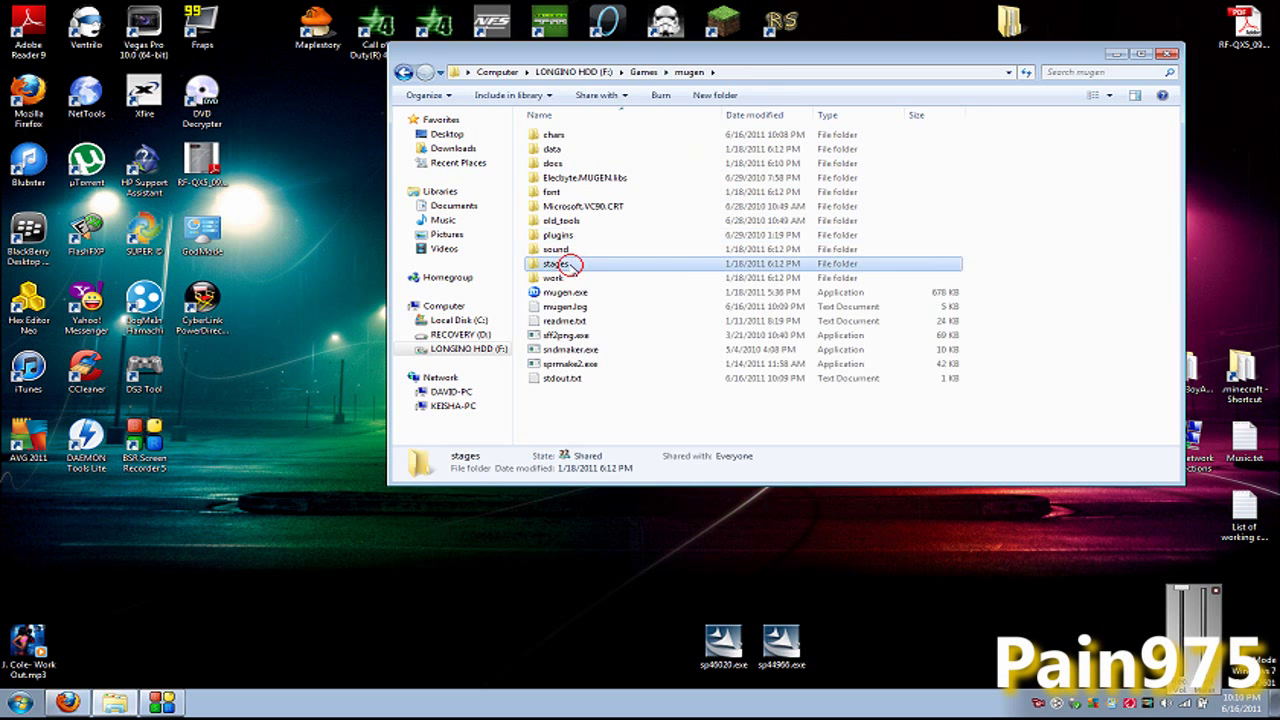
Step: Copy IronHorse.def and IronHorse.sff from the desktop IronHorse folder into mugen's stages folder and minimize the IronHorse window
drag(690, 55, 1106, 191)
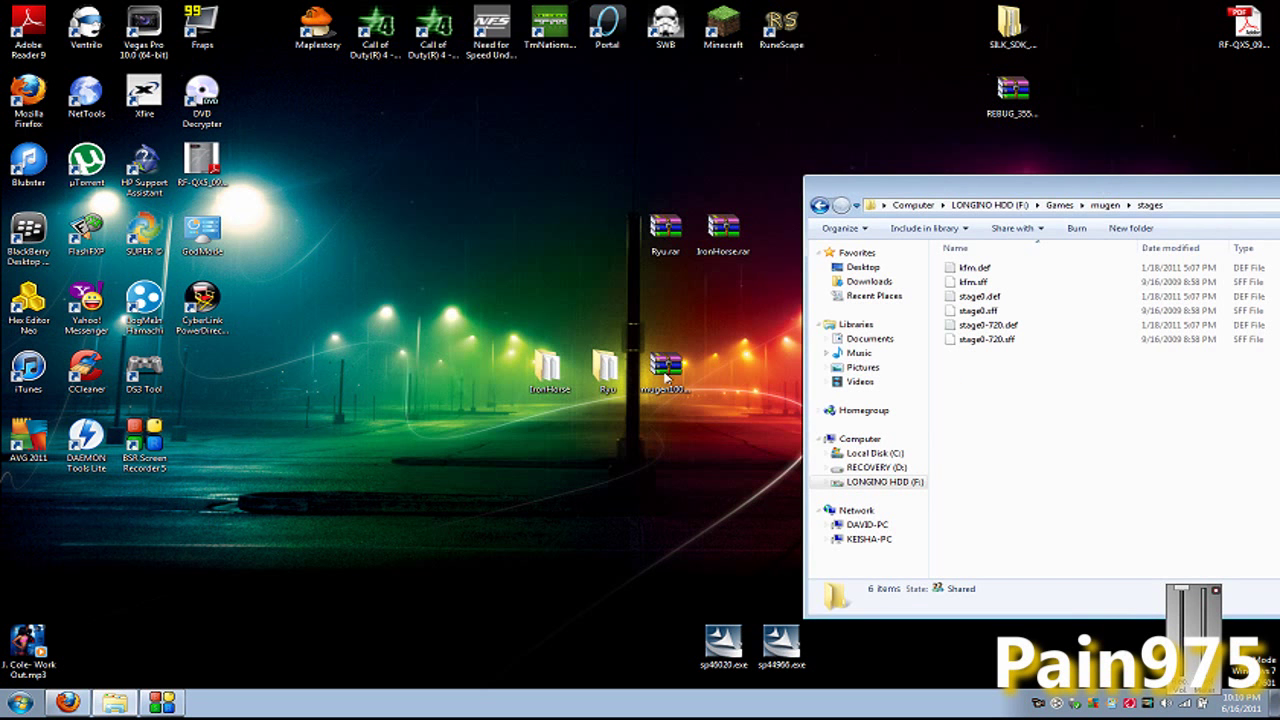
click(532, 372)
double_click(532, 372)
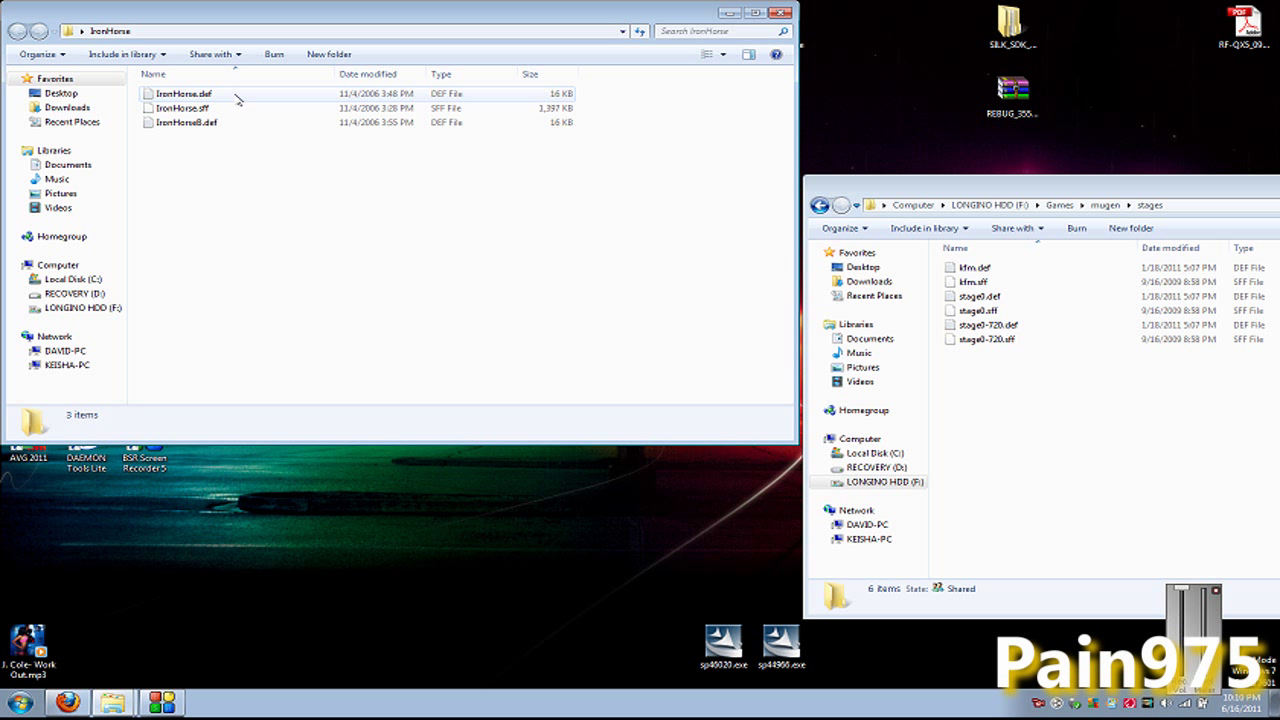
click(207, 110)
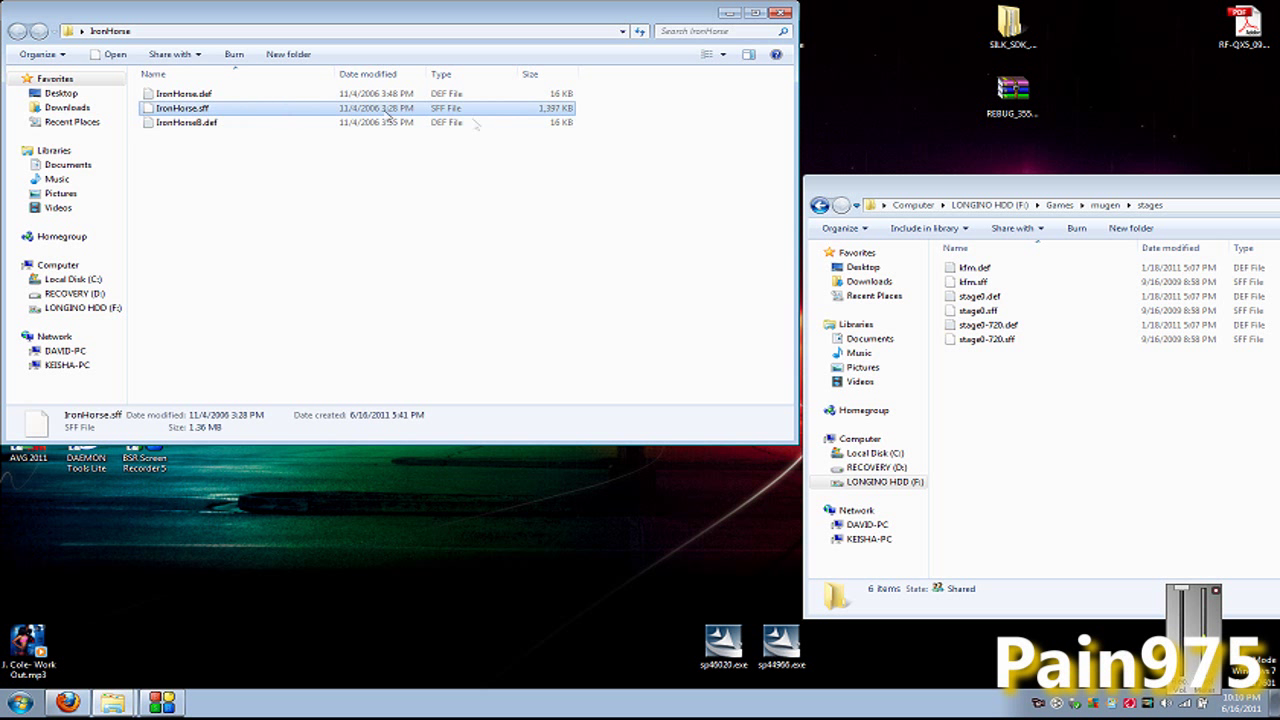
ctrl+click(172, 95)
drag(172, 95, 945, 385)
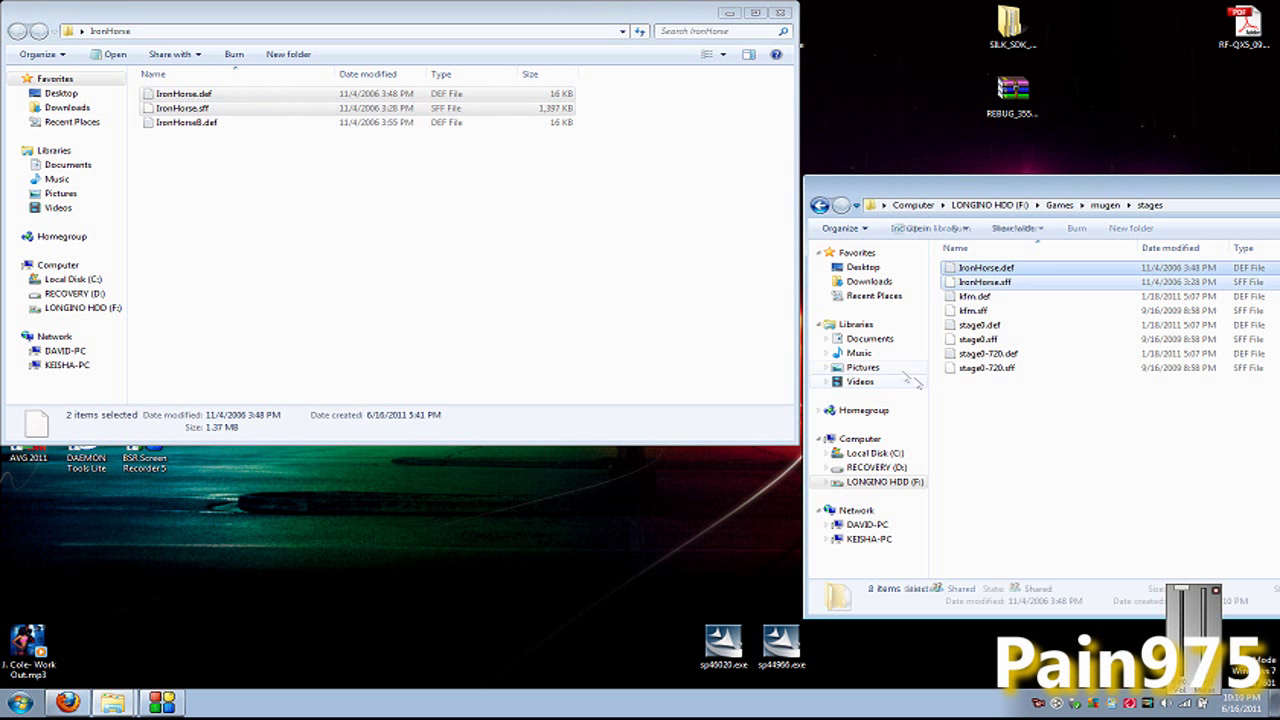
click(1051, 449)
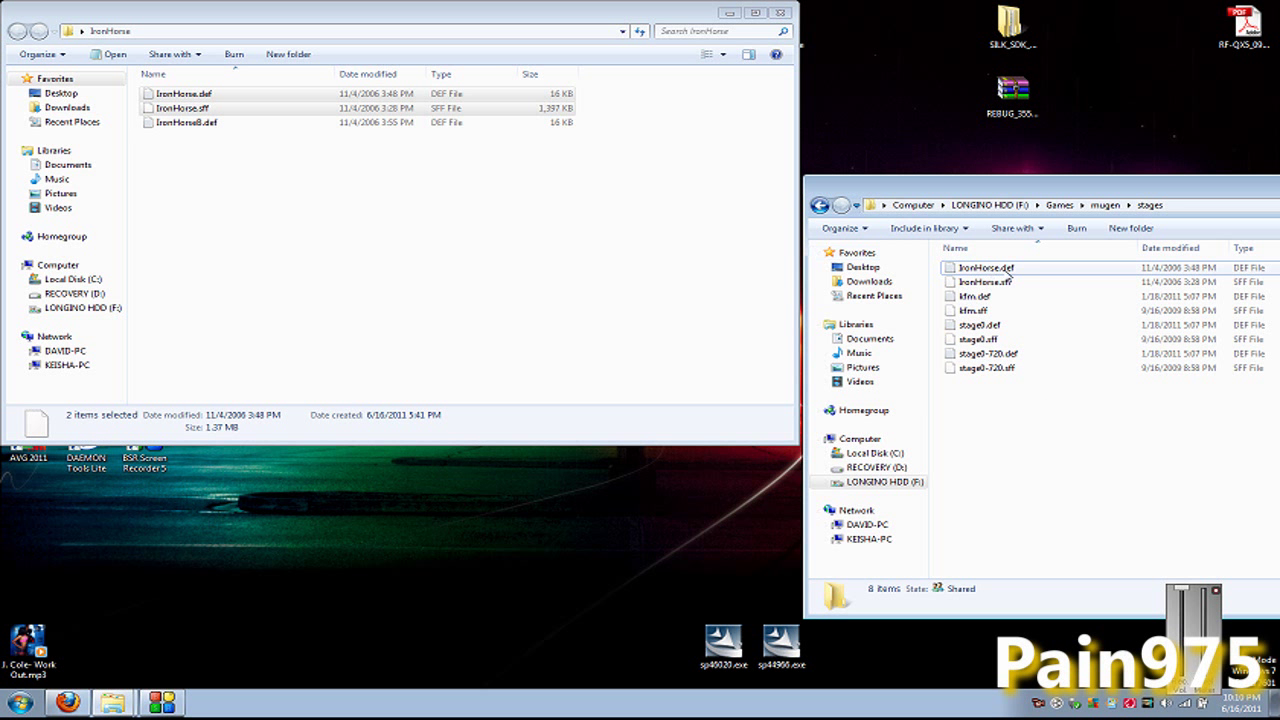
drag(980, 178, 755, 120)
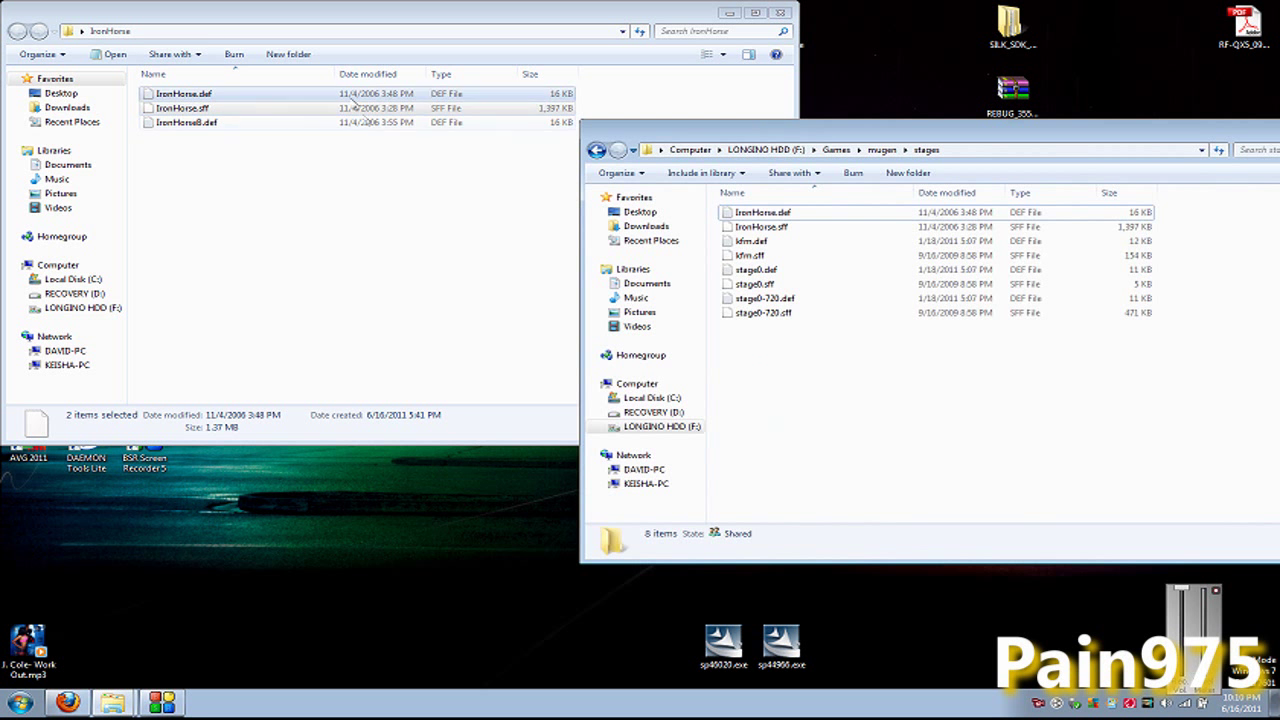
click(729, 12)
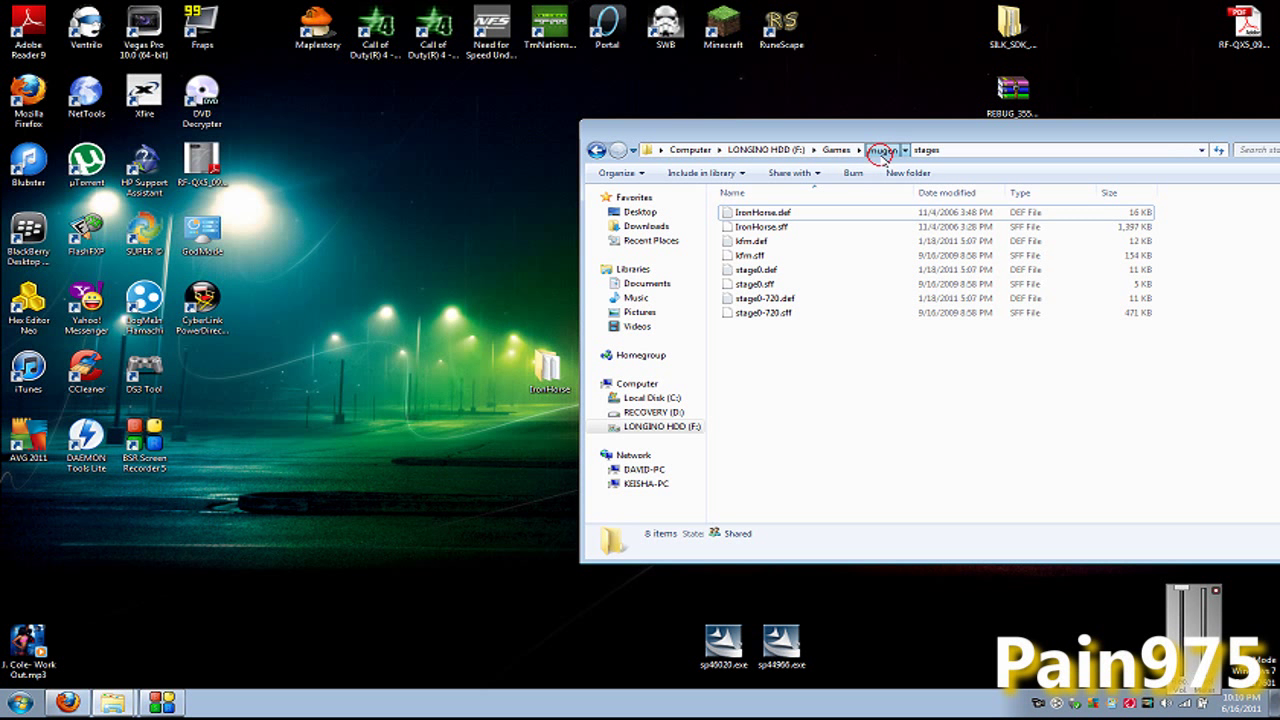
Step: Open select.def from mugen's data folder and find its [ExtraStages] section
click(881, 150)
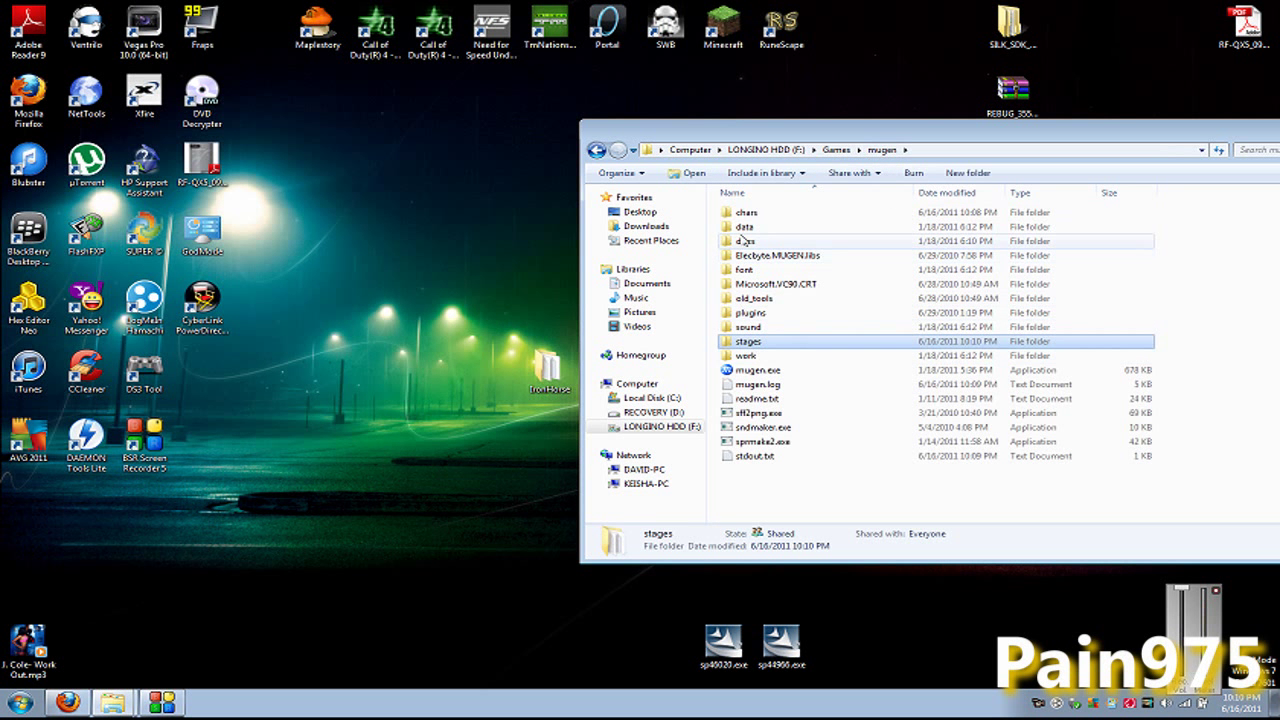
double_click(744, 228)
double_click(755, 370)
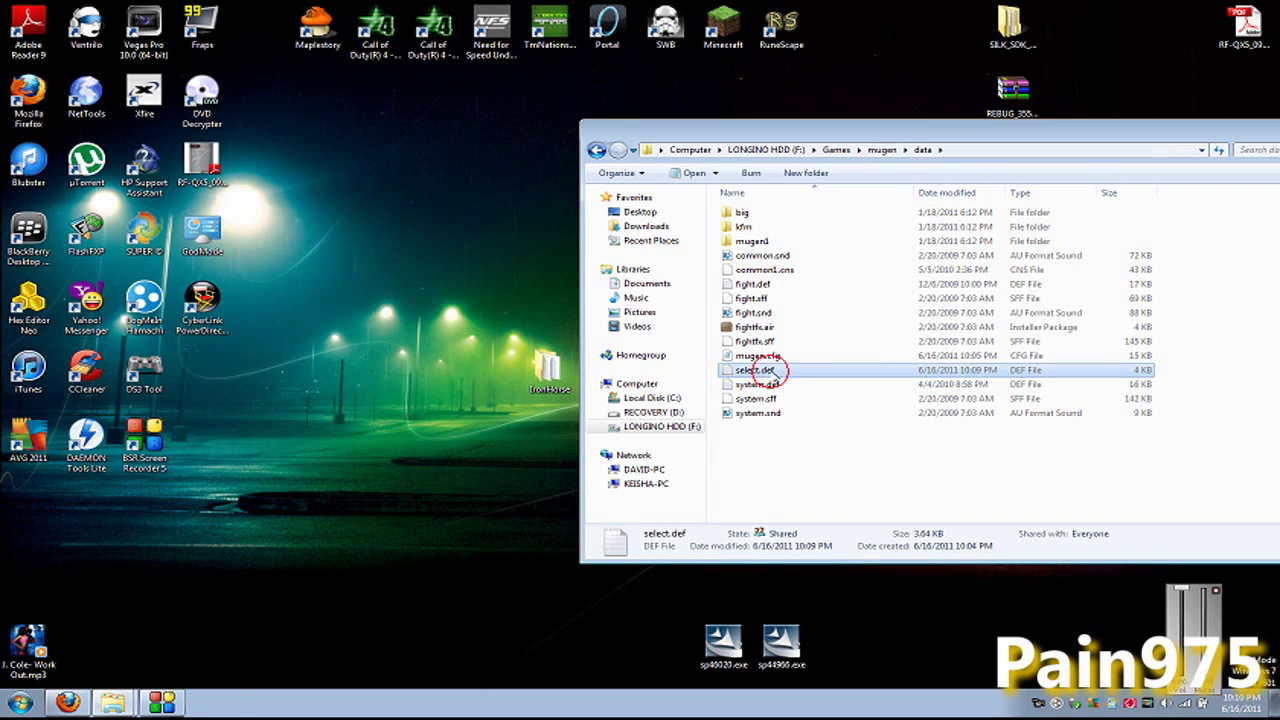
drag(618, 266, 618, 486)
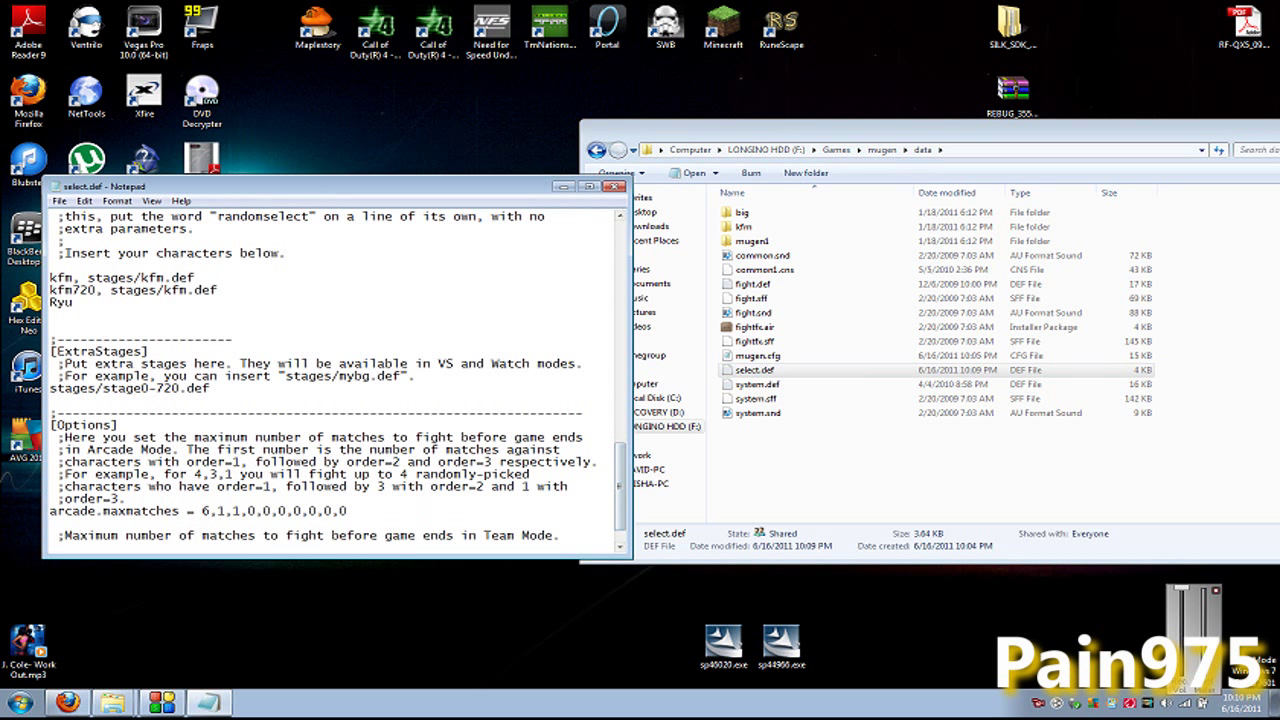
drag(58, 351, 134, 353)
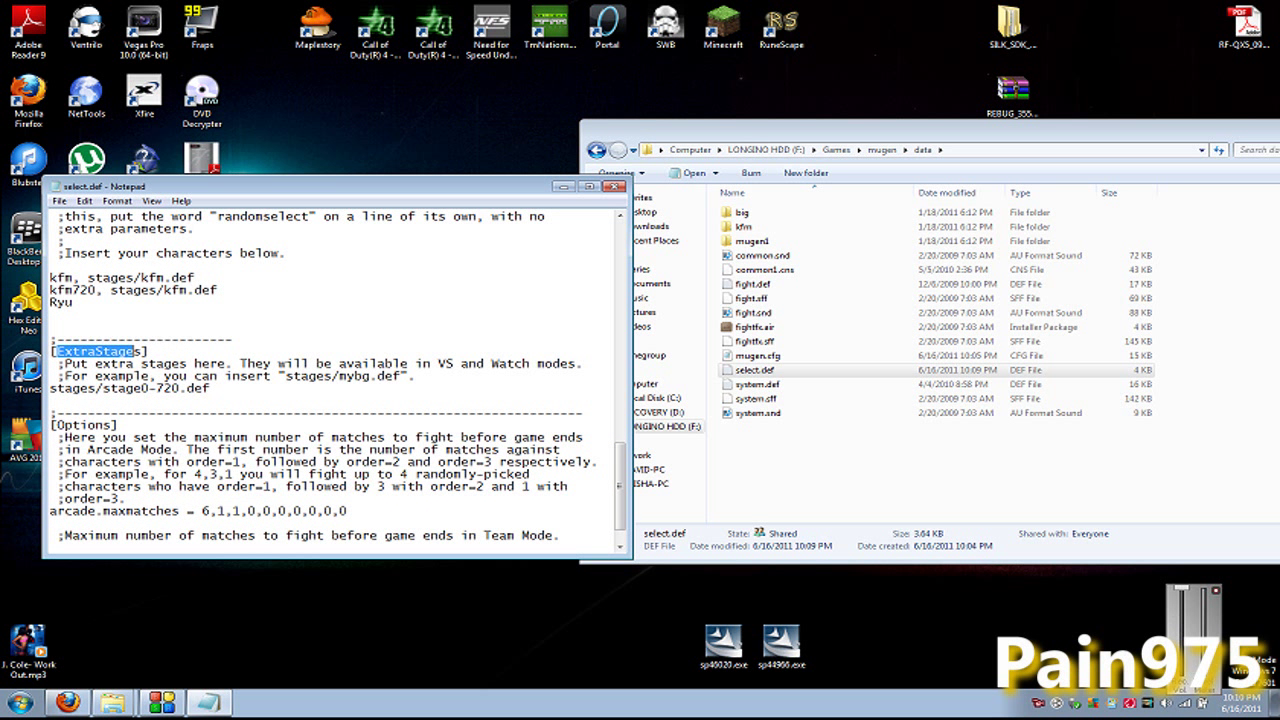
Step: Add a line reading "stages/" below stages/stage0-720.def in the [ExtraStages] section
click(222, 387)
key(Return)
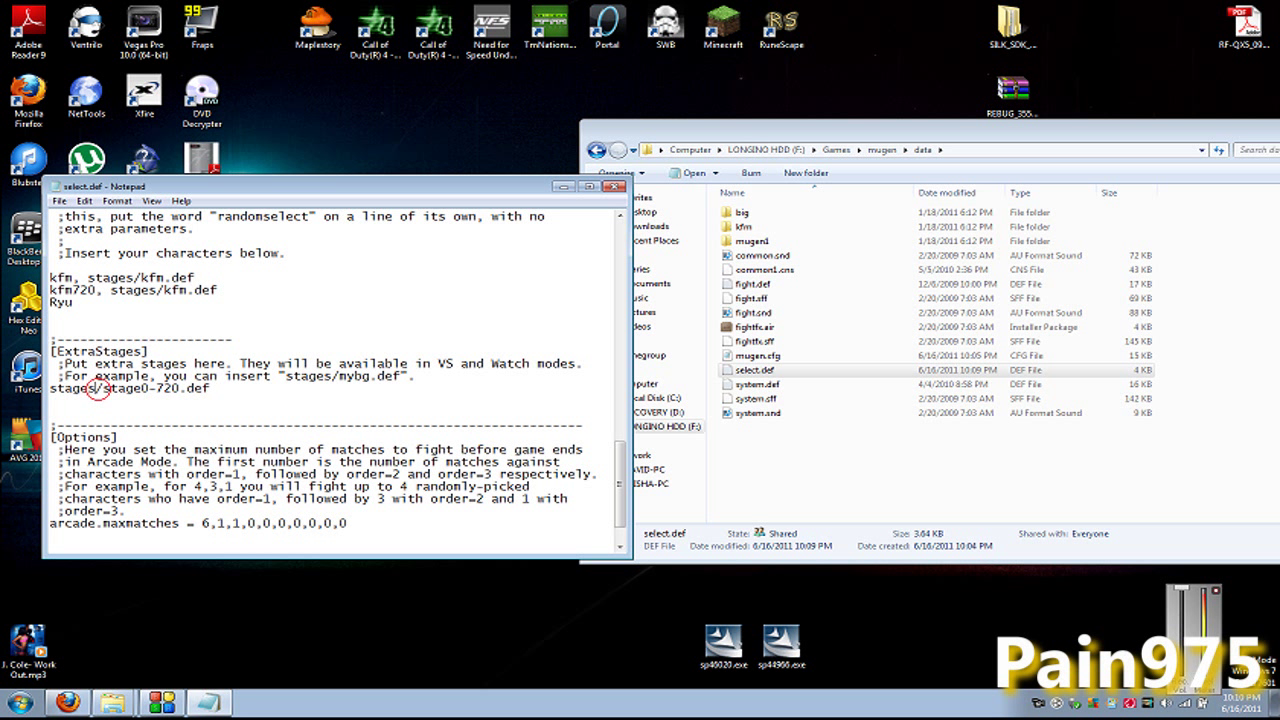
drag(103, 389, 57, 400)
click(57, 400)
text(stages/)
Step: Go back to mugen's stages folder and copy the name of the IronHorse.def file
click(881, 149)
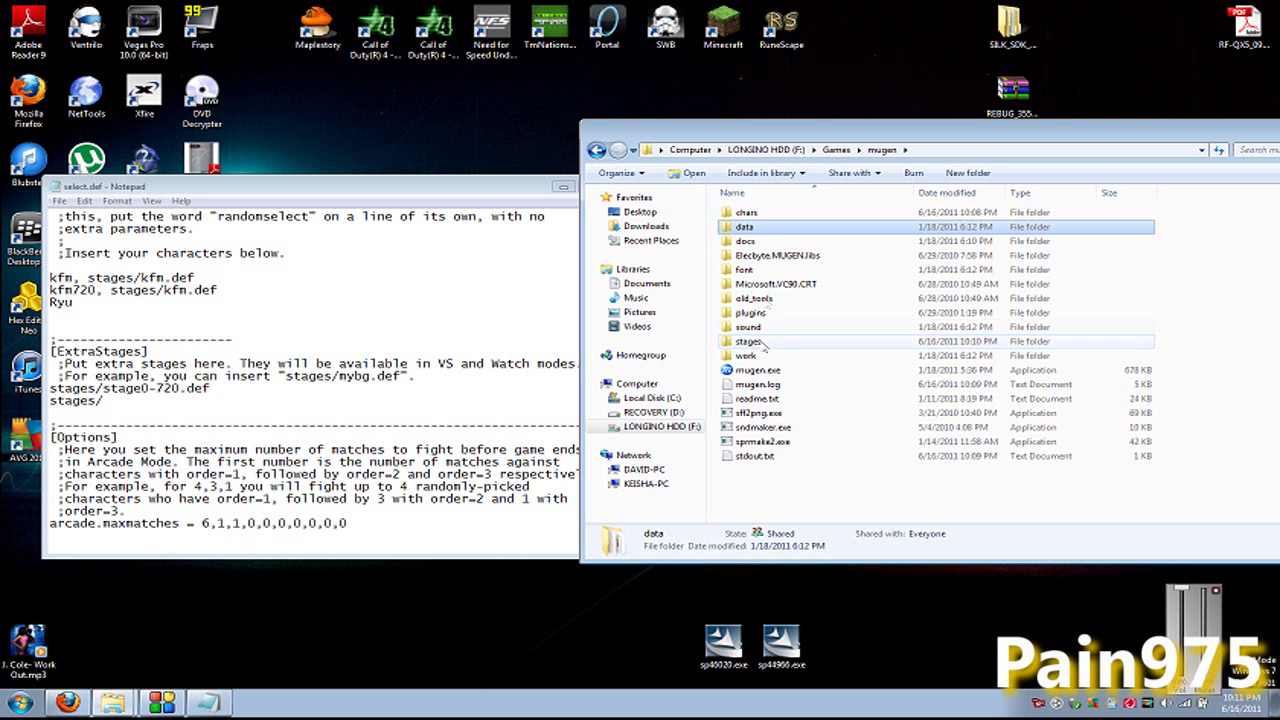
double_click(748, 341)
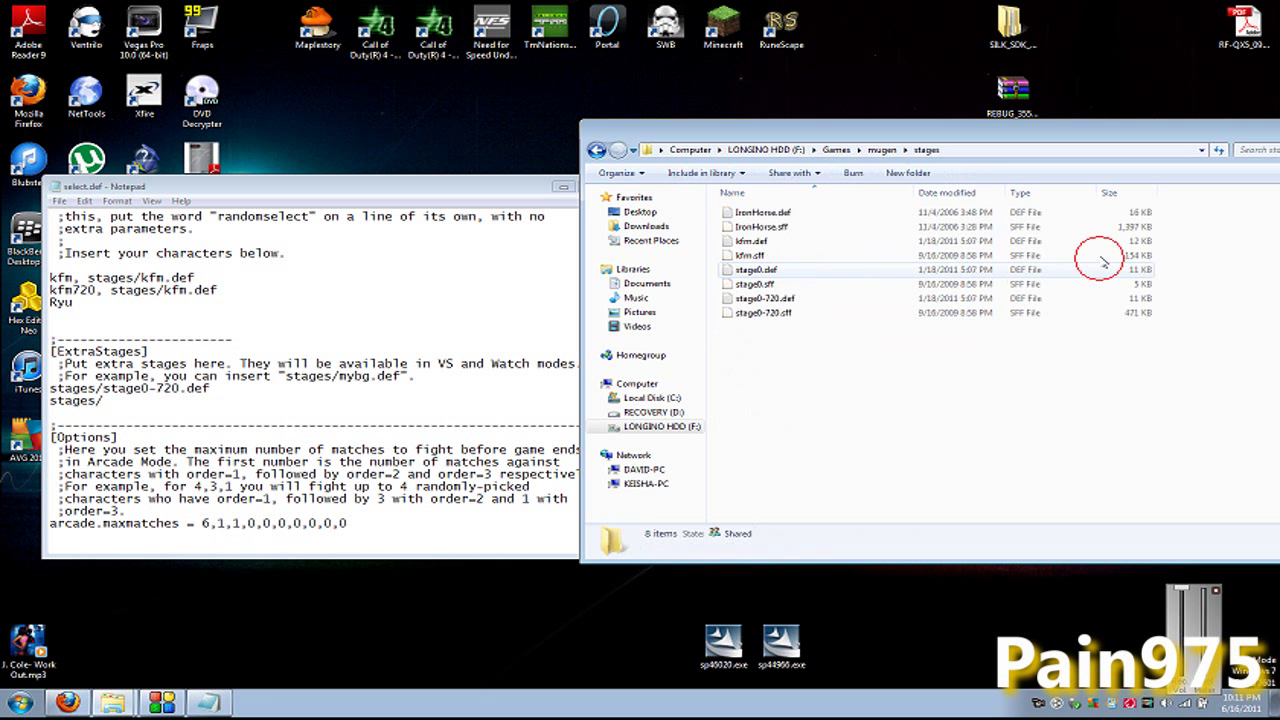
right_click(775, 213)
click(828, 481)
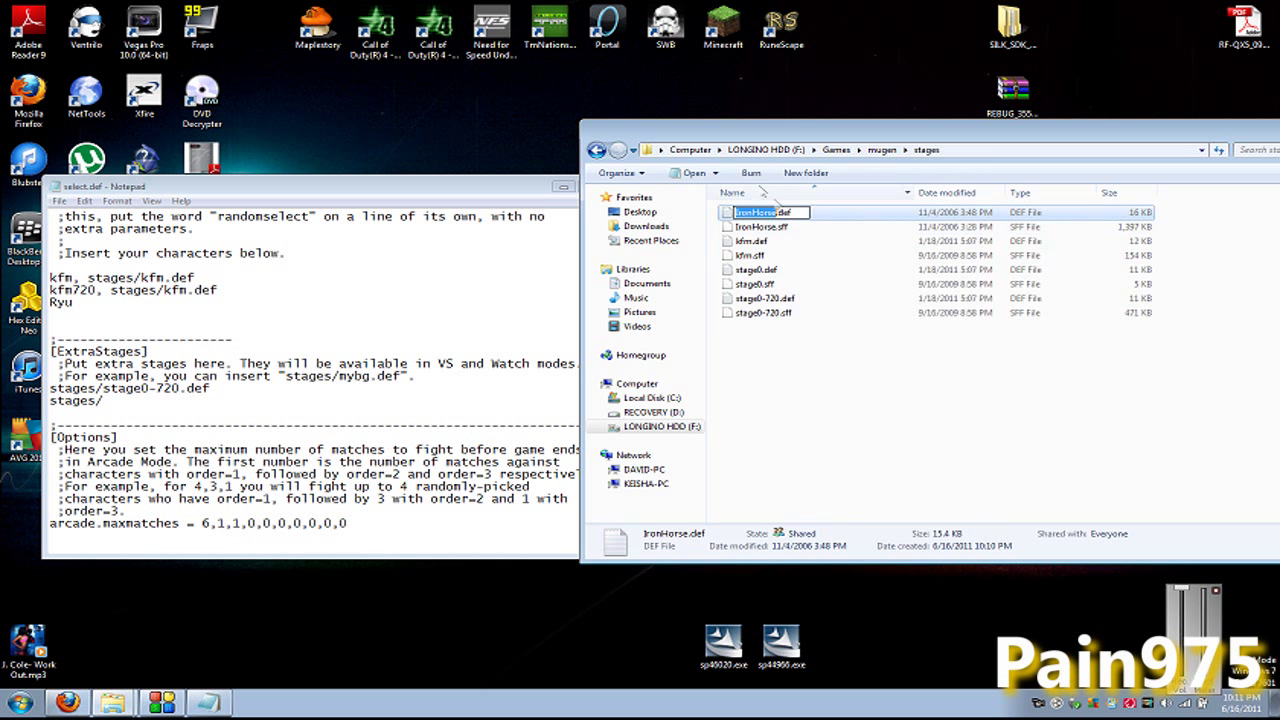
right_click(767, 213)
click(803, 256)
Step: Paste the copied name to complete the new line as stages/IronHorse.def, and close select.def with the change saved
double_click(262, 399)
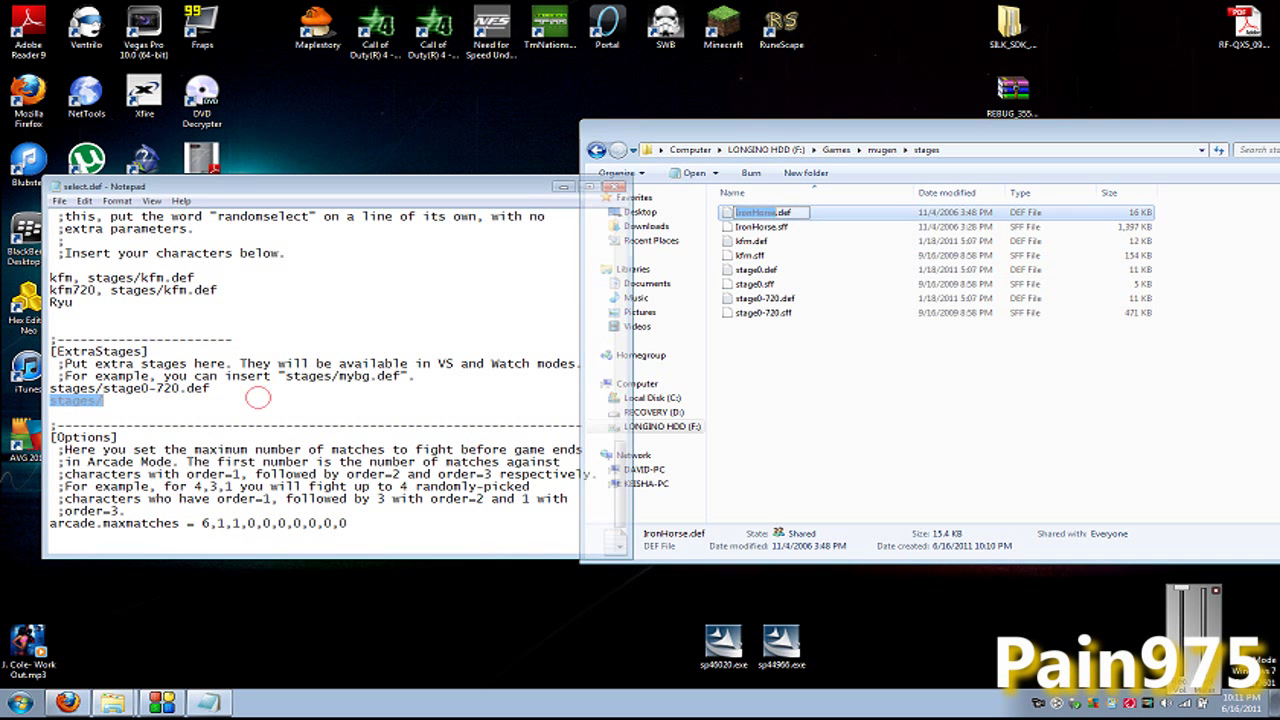
click(262, 399)
key(ctrl+v)
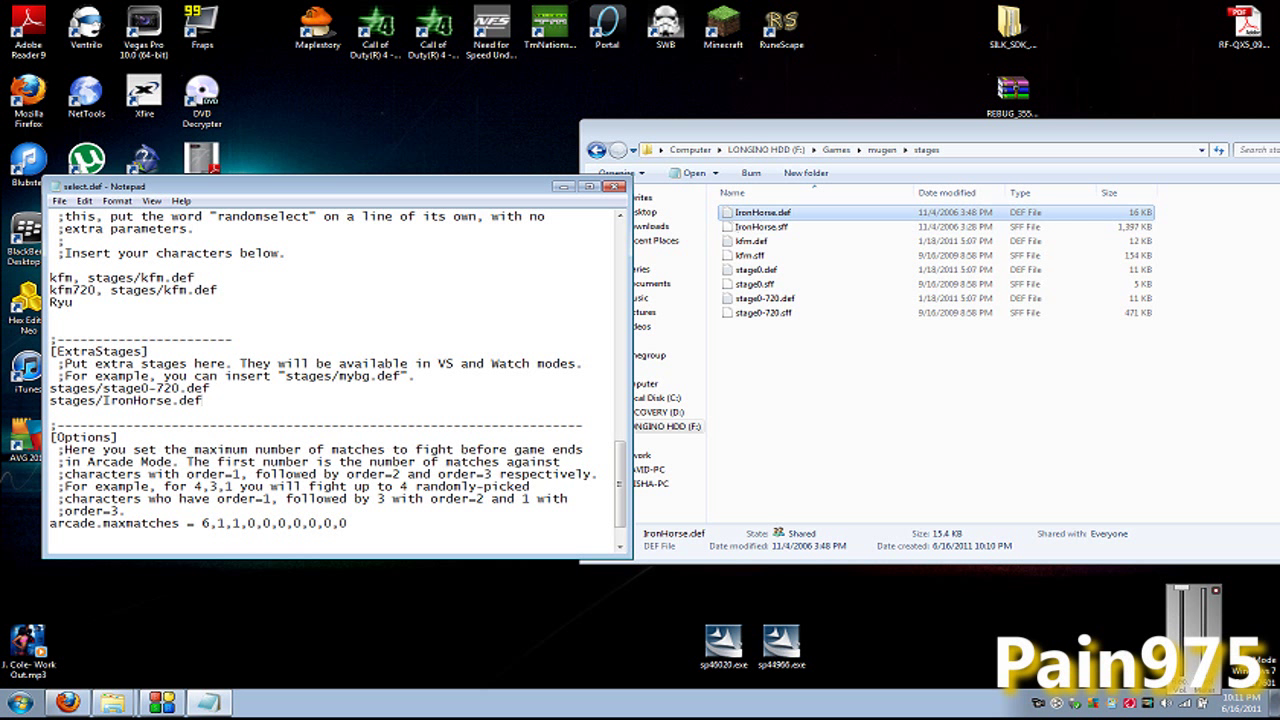
click(287, 411)
click(616, 186)
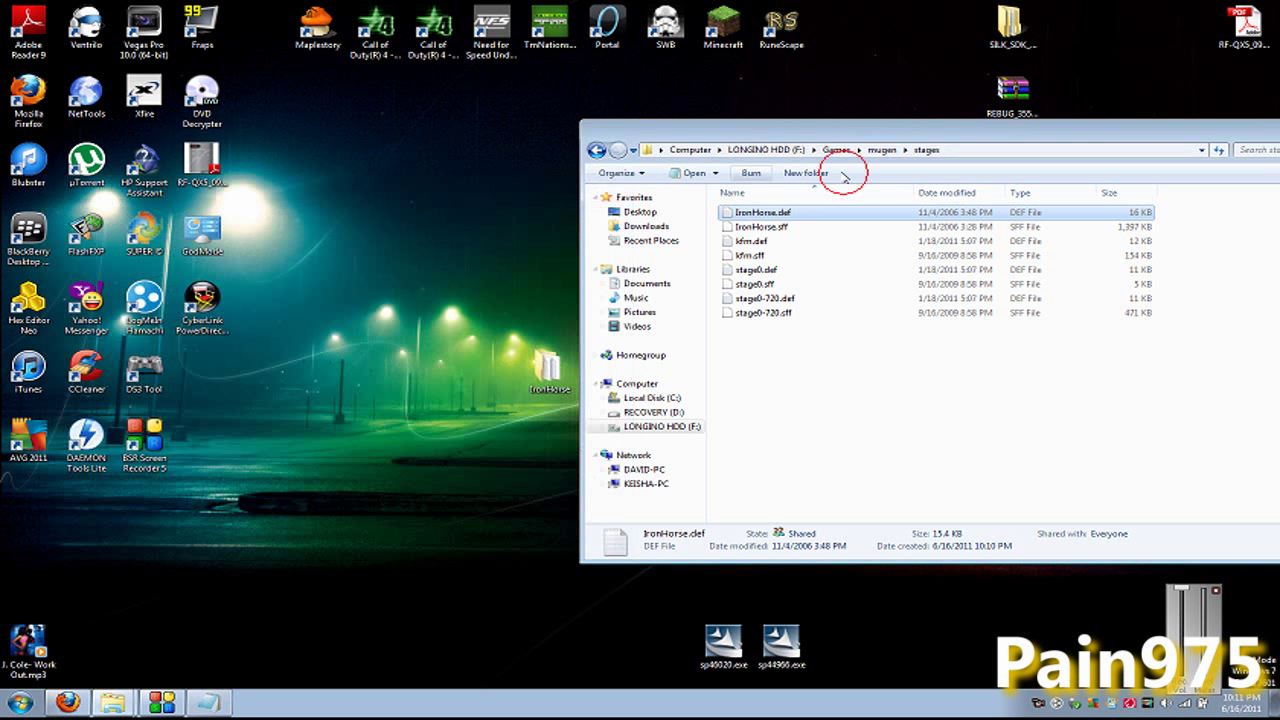
Step: Run mugen.exe from the mugen folder and enter Training mode
click(878, 150)
click(757, 370)
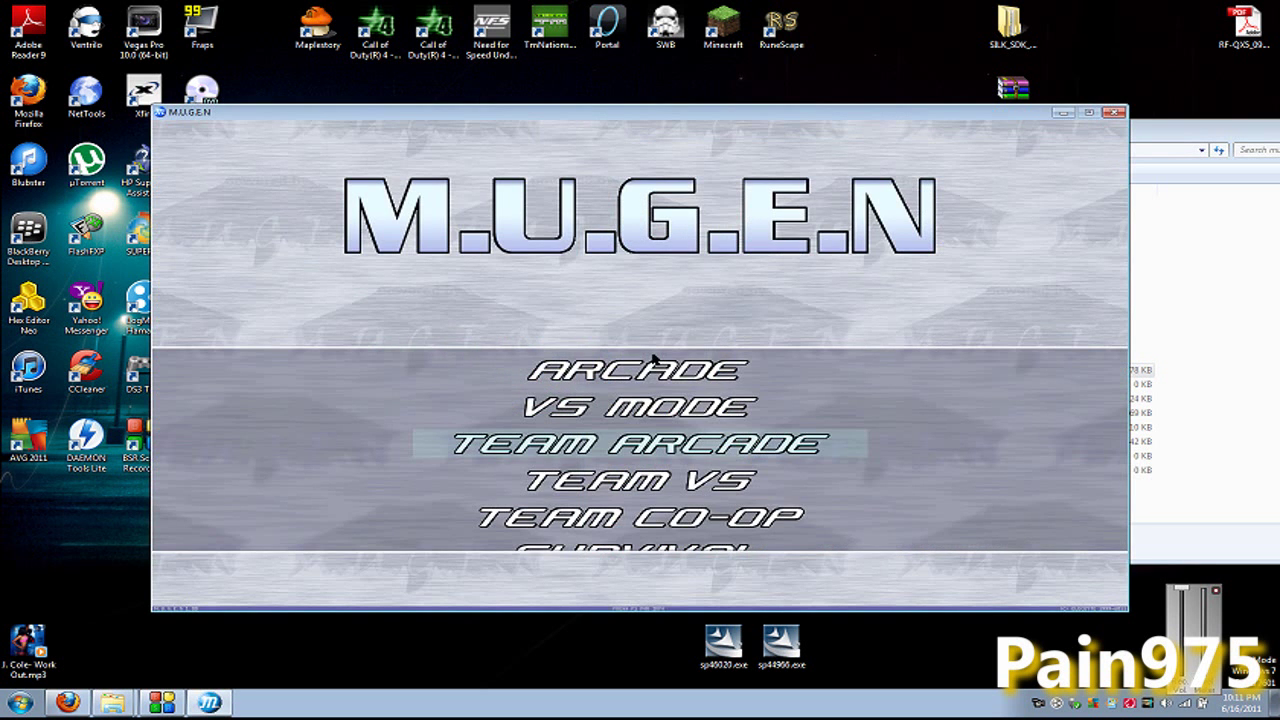
key(Down)
key(Down)
key(Down)
key(Down)
key(Down)
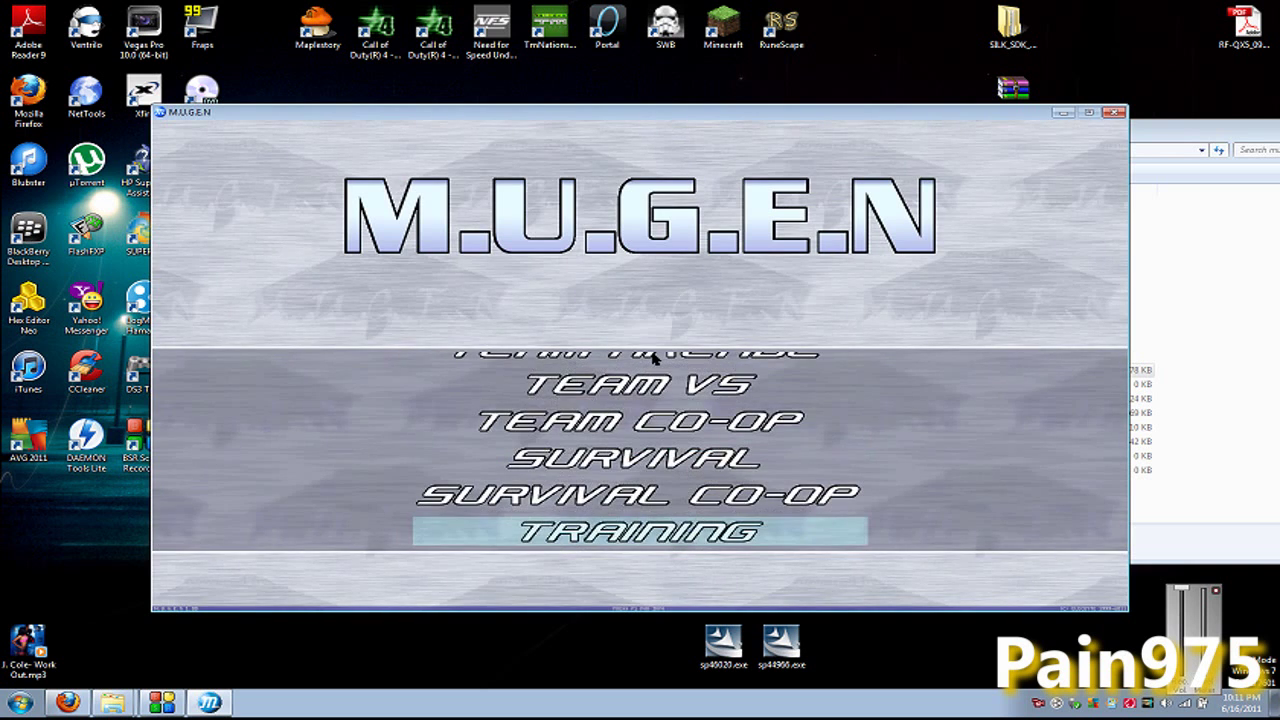
key(Down)
key(Up)
key(Return)
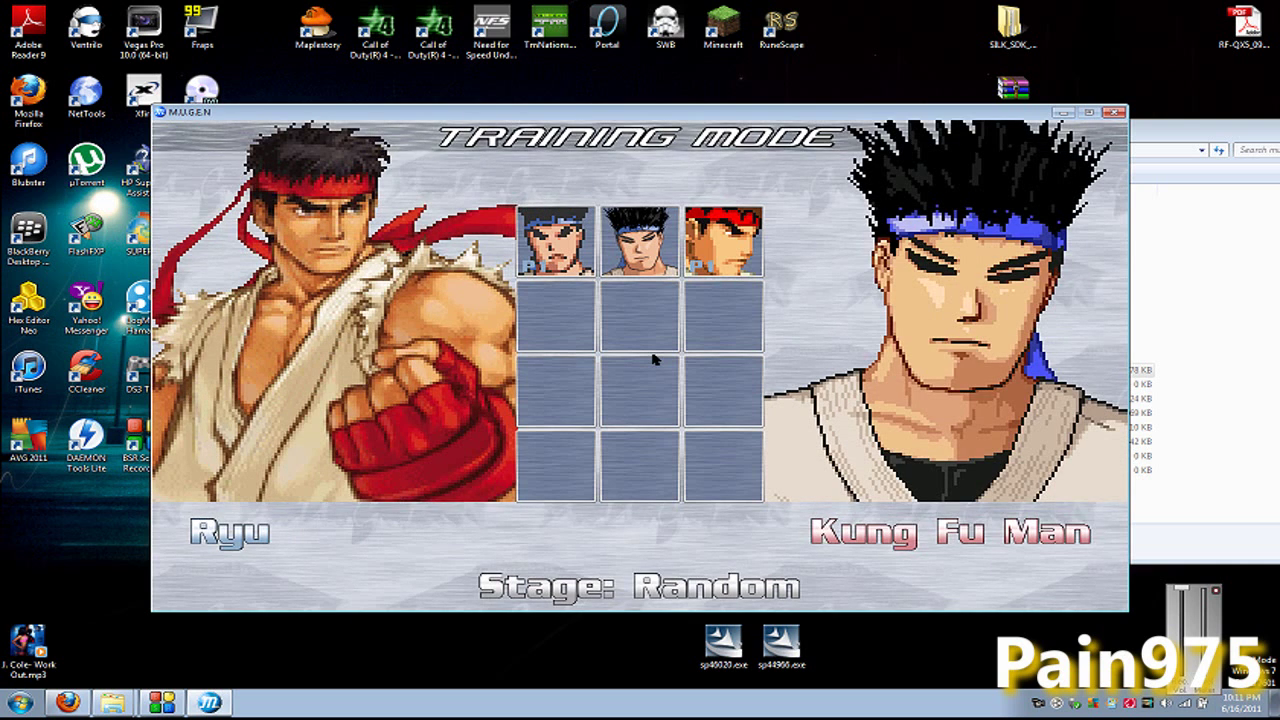
Step: Pick Ryu against Kung Fu Man and start the match on Stage 3: Iron Horse & Iron Terror
key(Return)
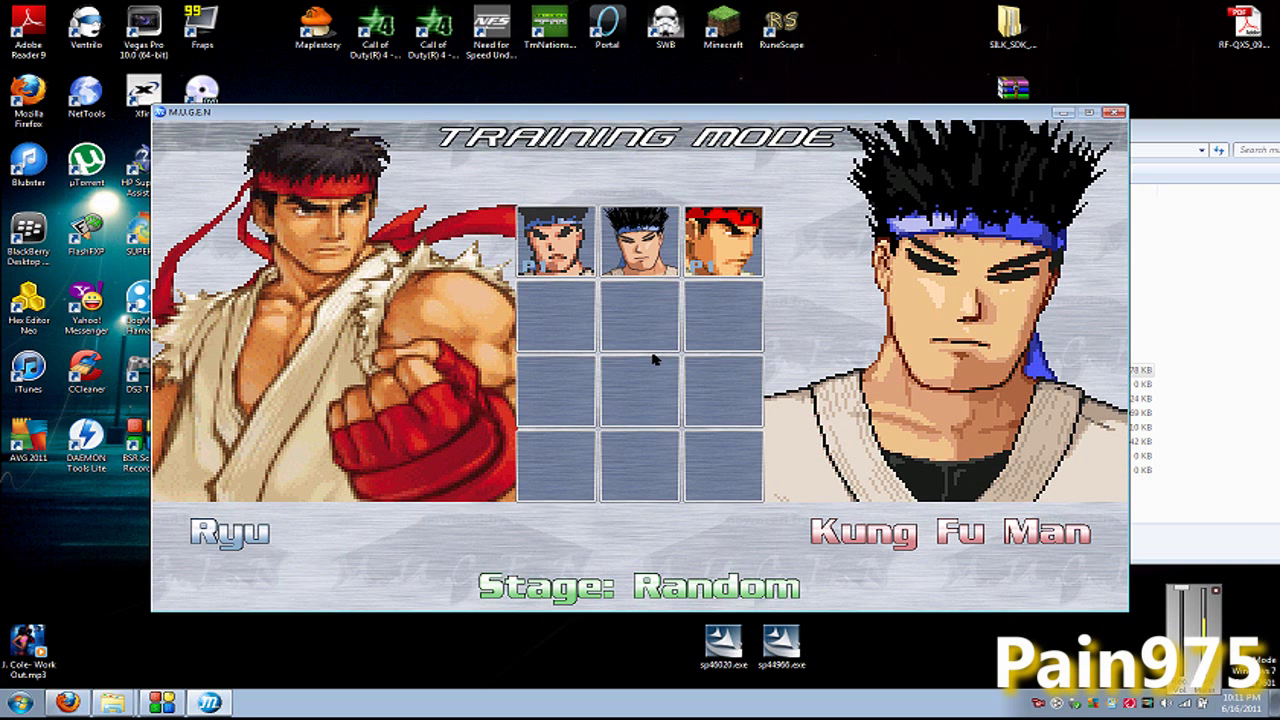
key(Right)
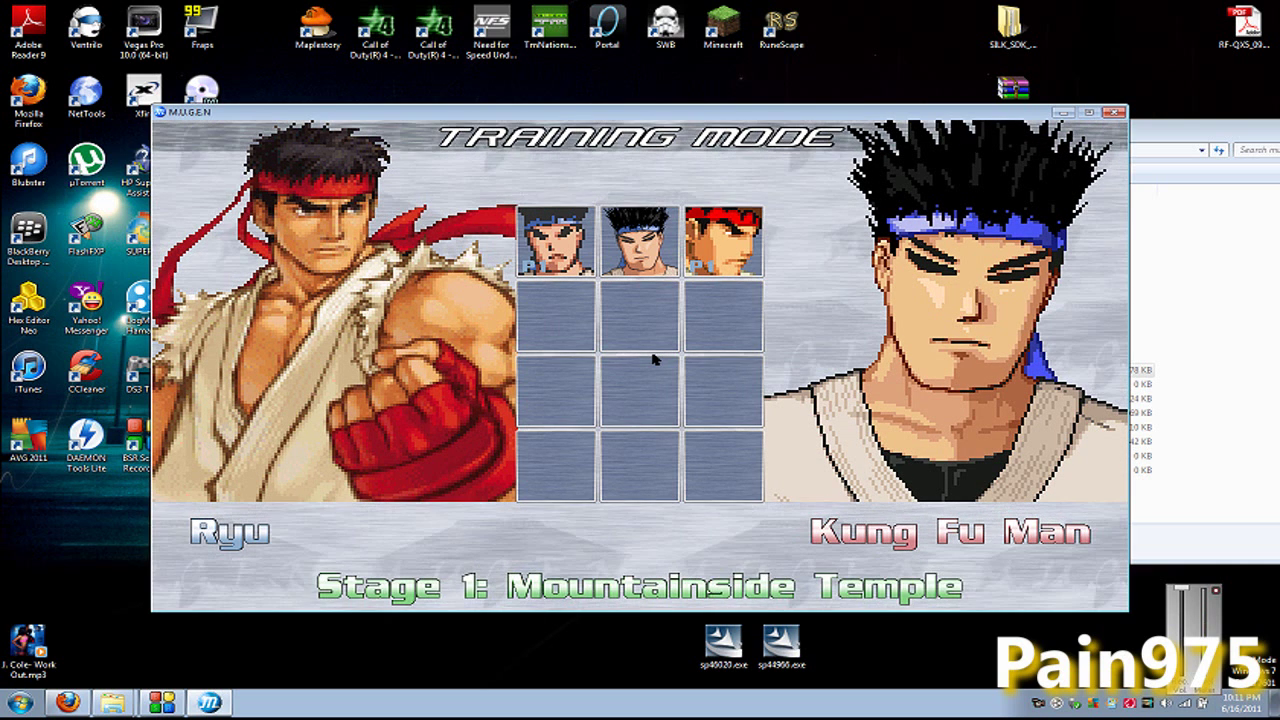
key(Right)
key(Right)
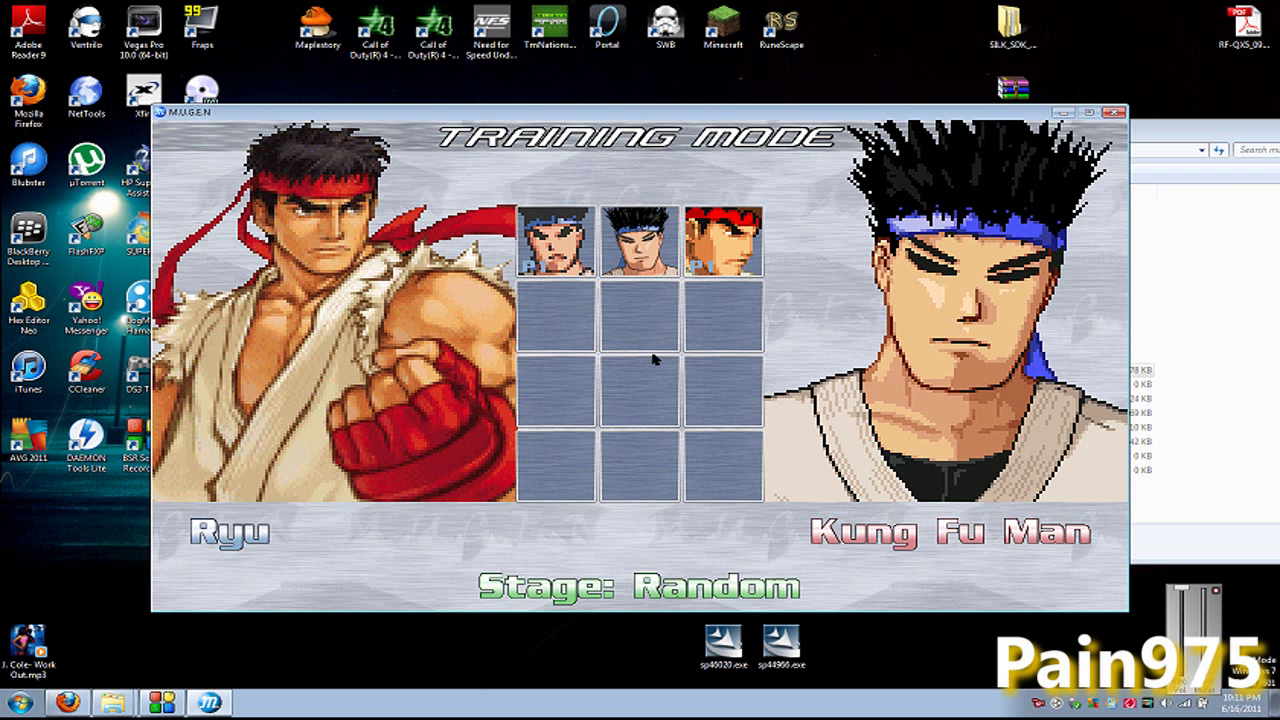
key(Left)
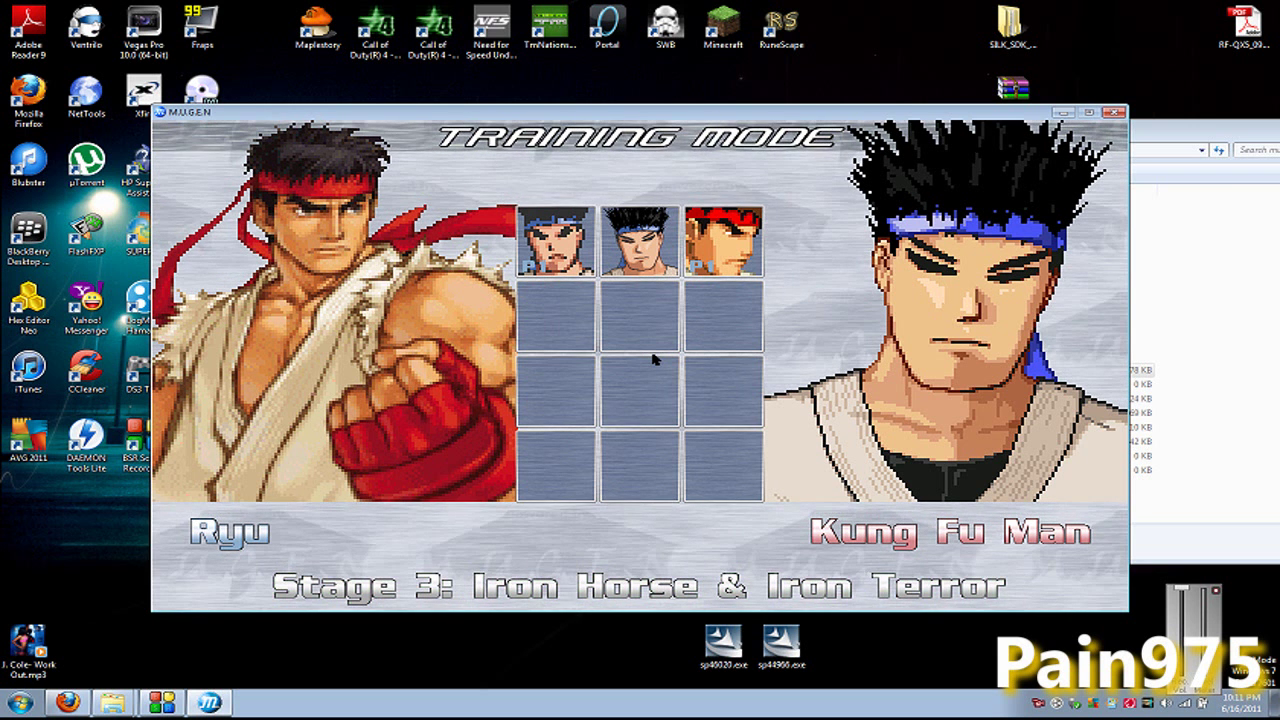
key(Return)
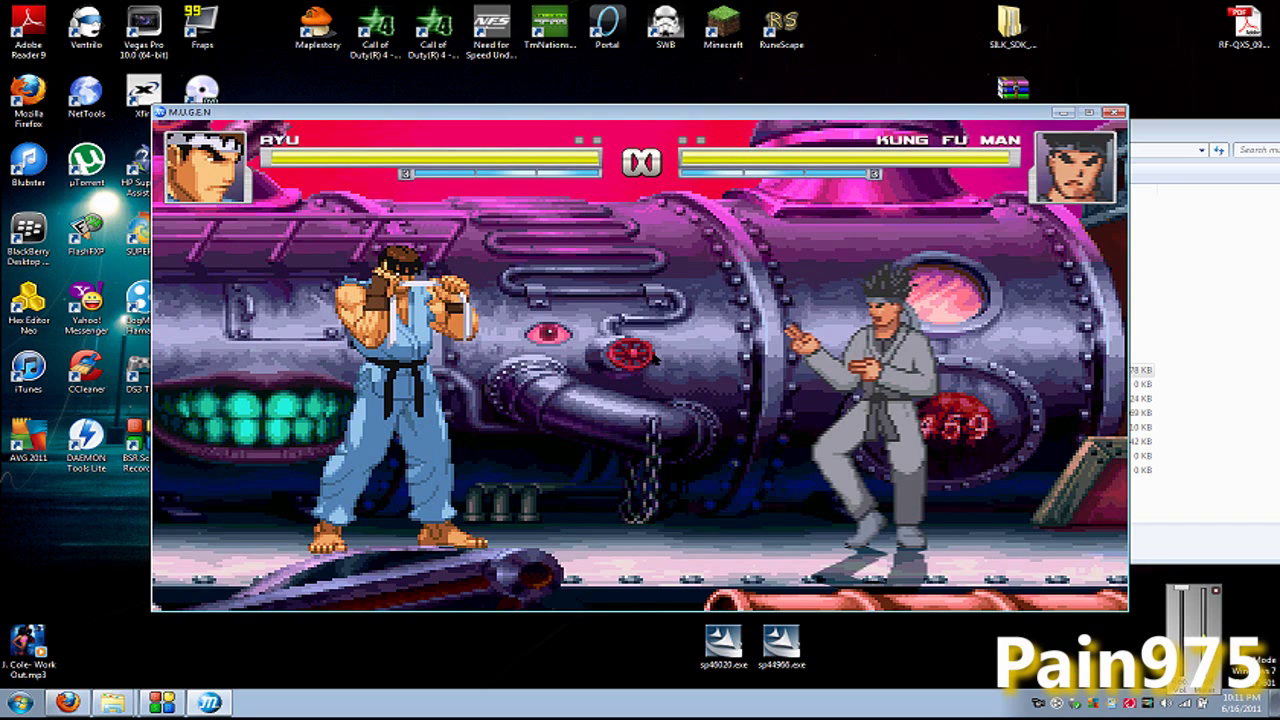
Step: Leave the training match, quit M.U.G.E.N and minimize the mugen folder window
key(Escape)
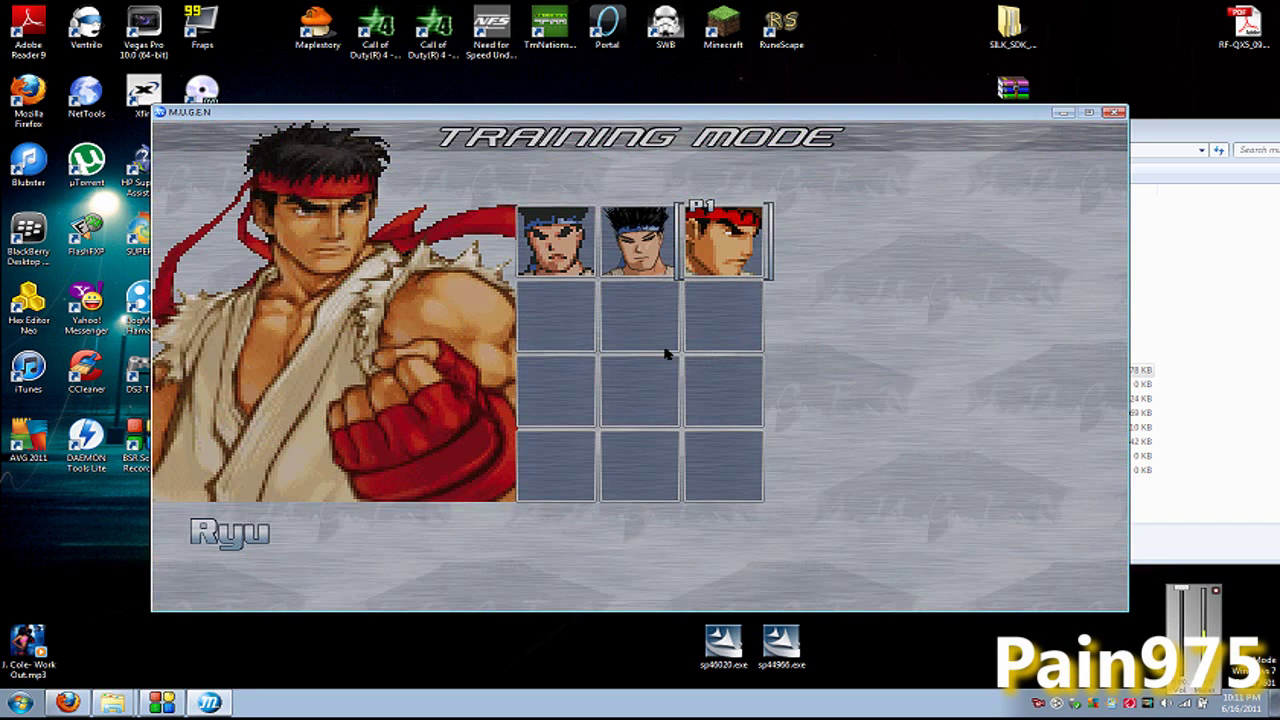
key(Escape)
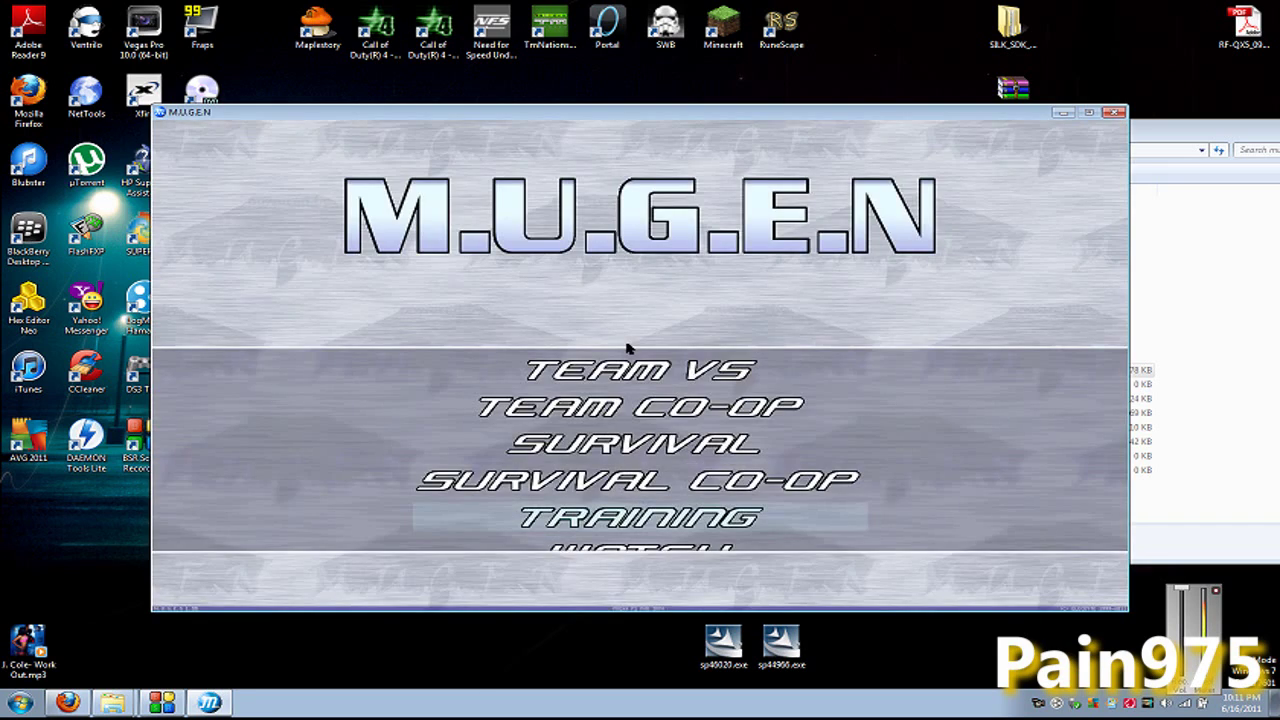
key(Escape)
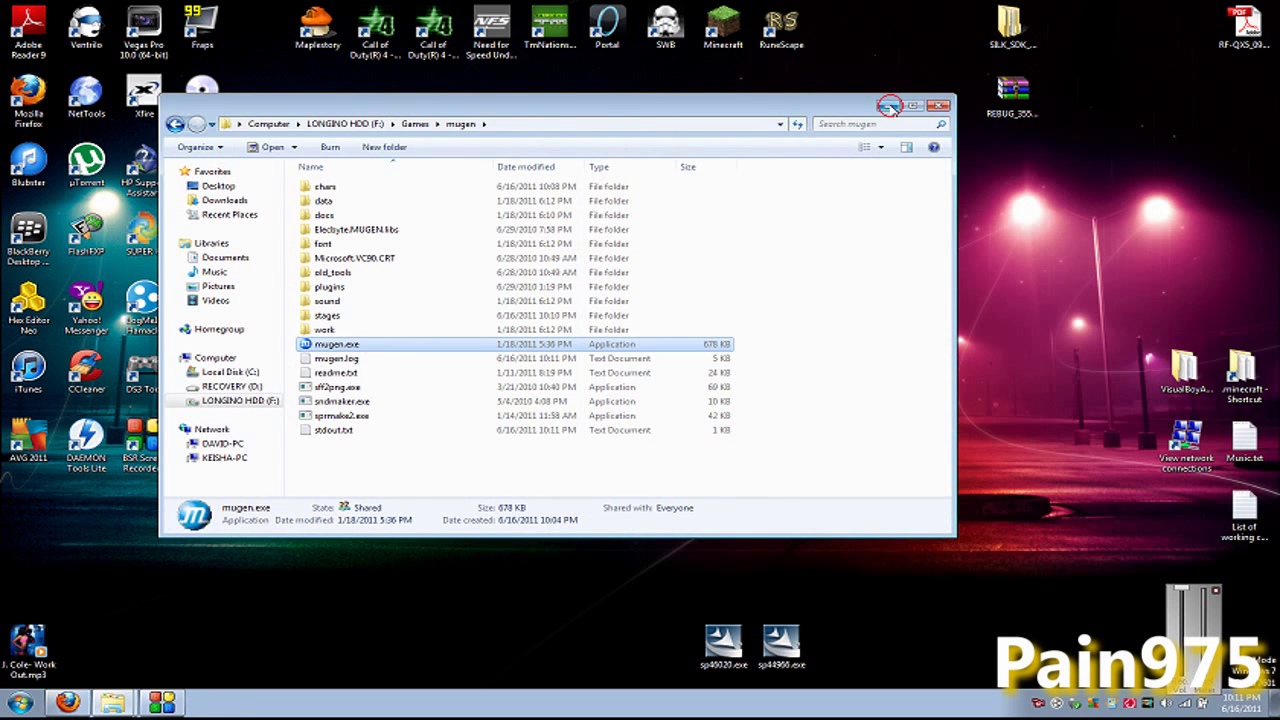
click(889, 105)
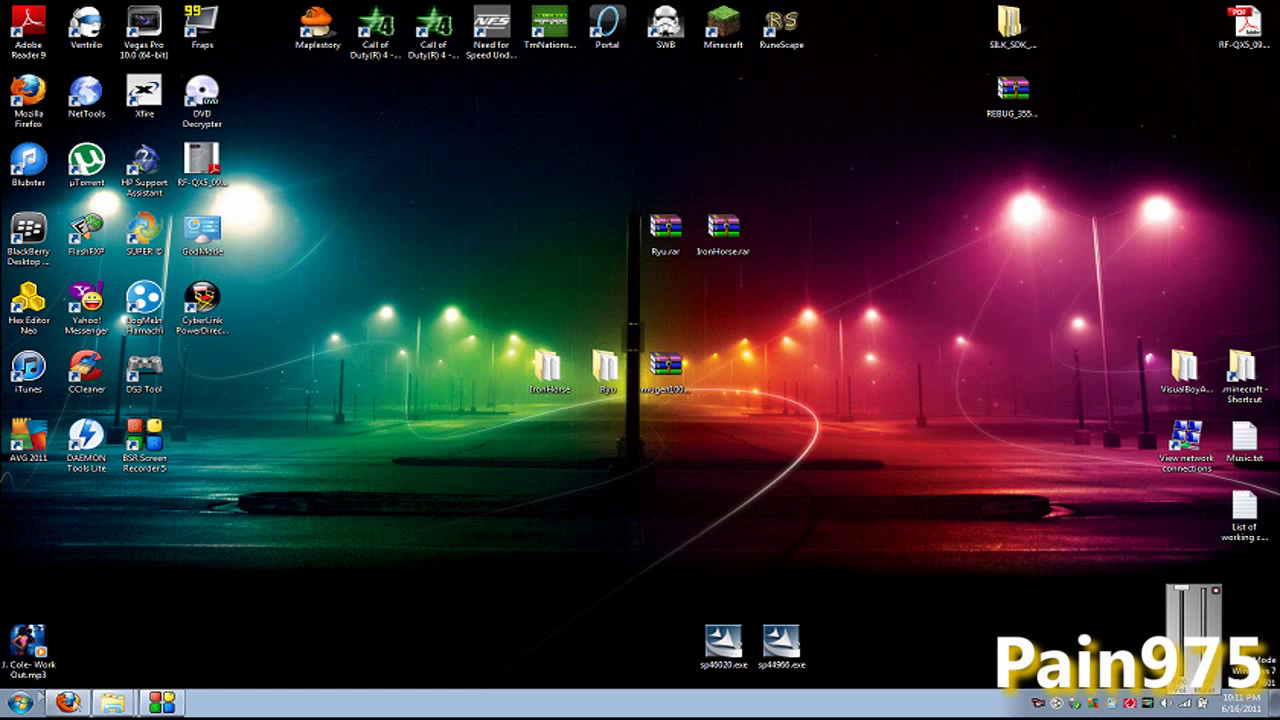
click(67, 702)
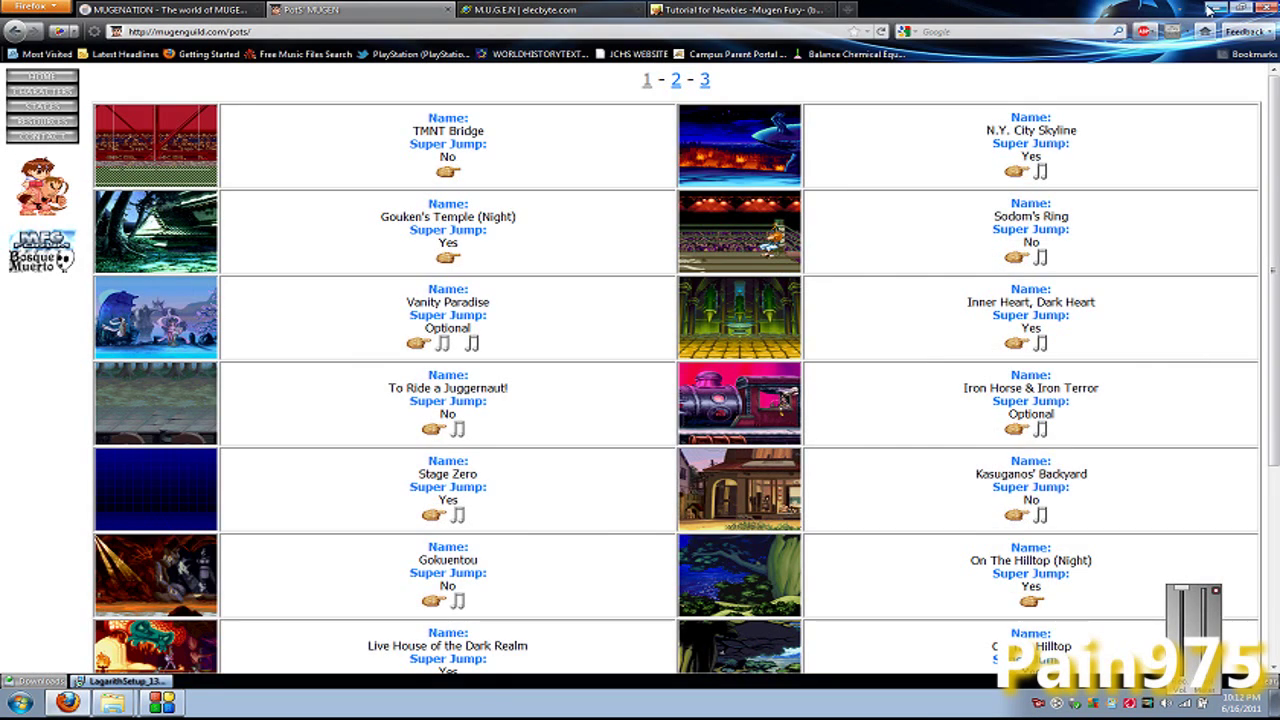
click(1212, 8)
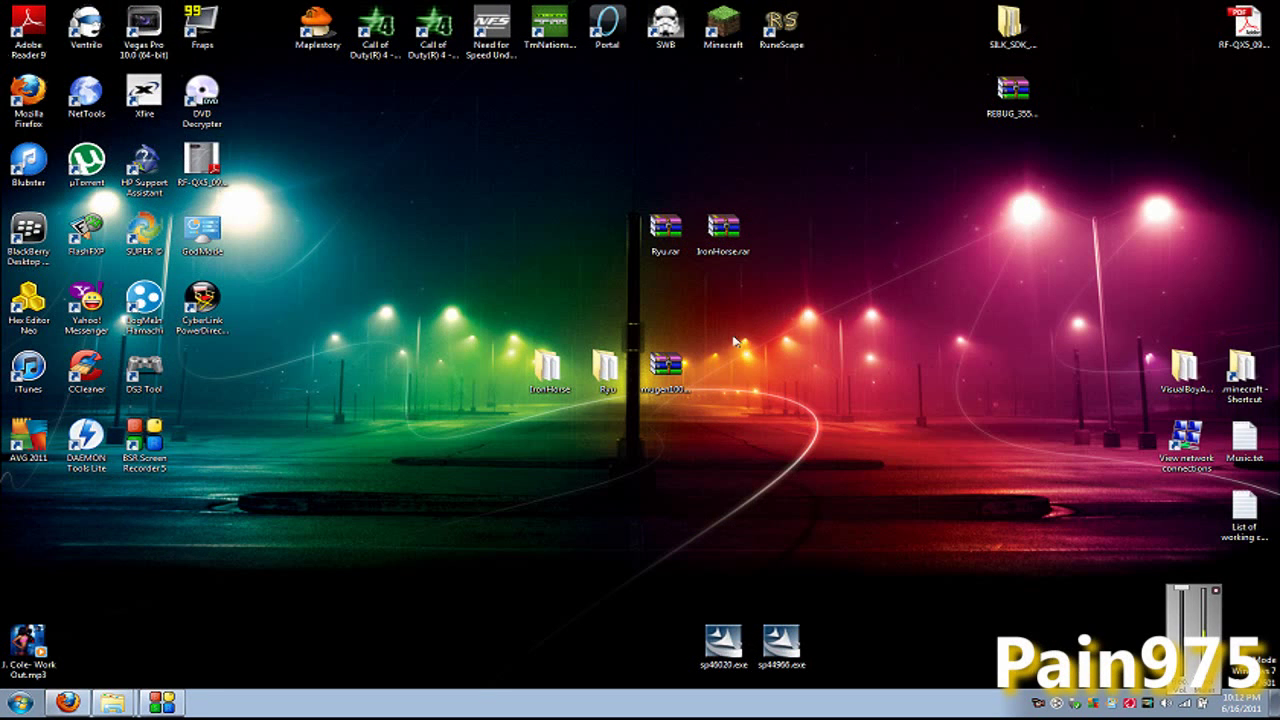
drag(509, 284, 819, 280)
drag(481, 129, 840, 138)
mouse_move(968, 182)
mouse_down()
mouse_move(621, 138)
mouse_move(440, 170)
mouse_up()
drag(371, 320, 588, 536)
click(583, 277)
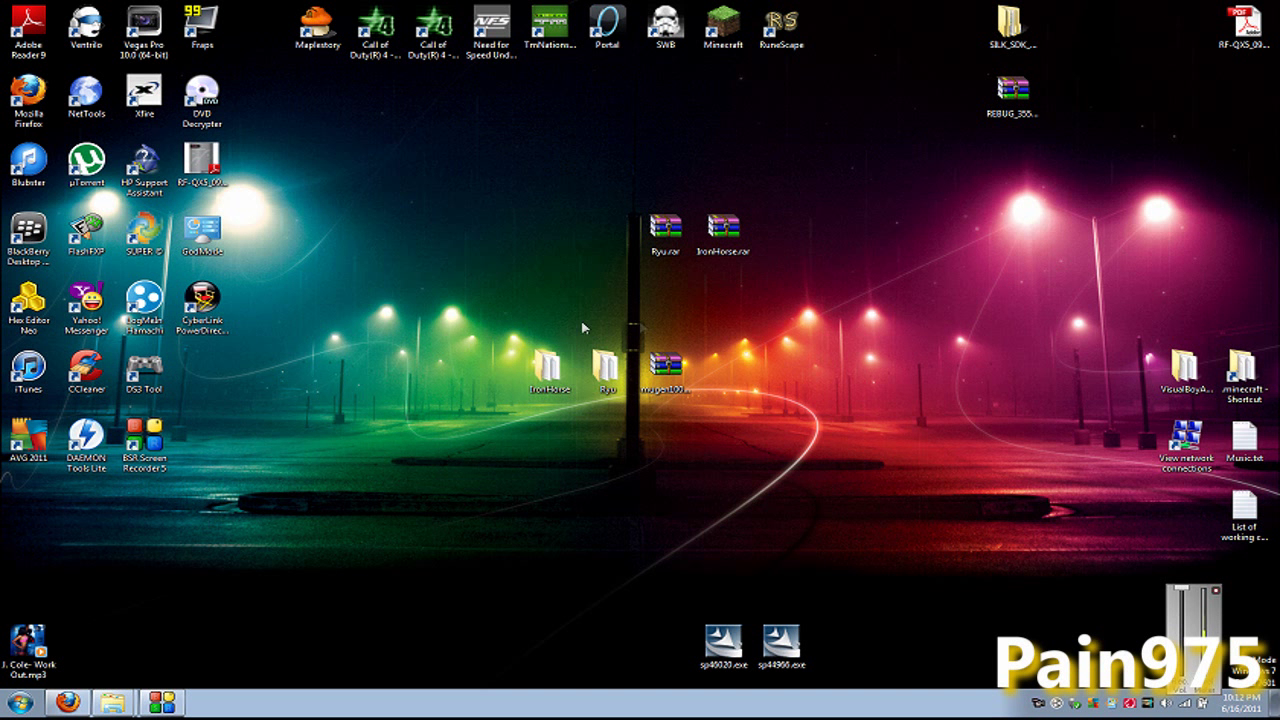